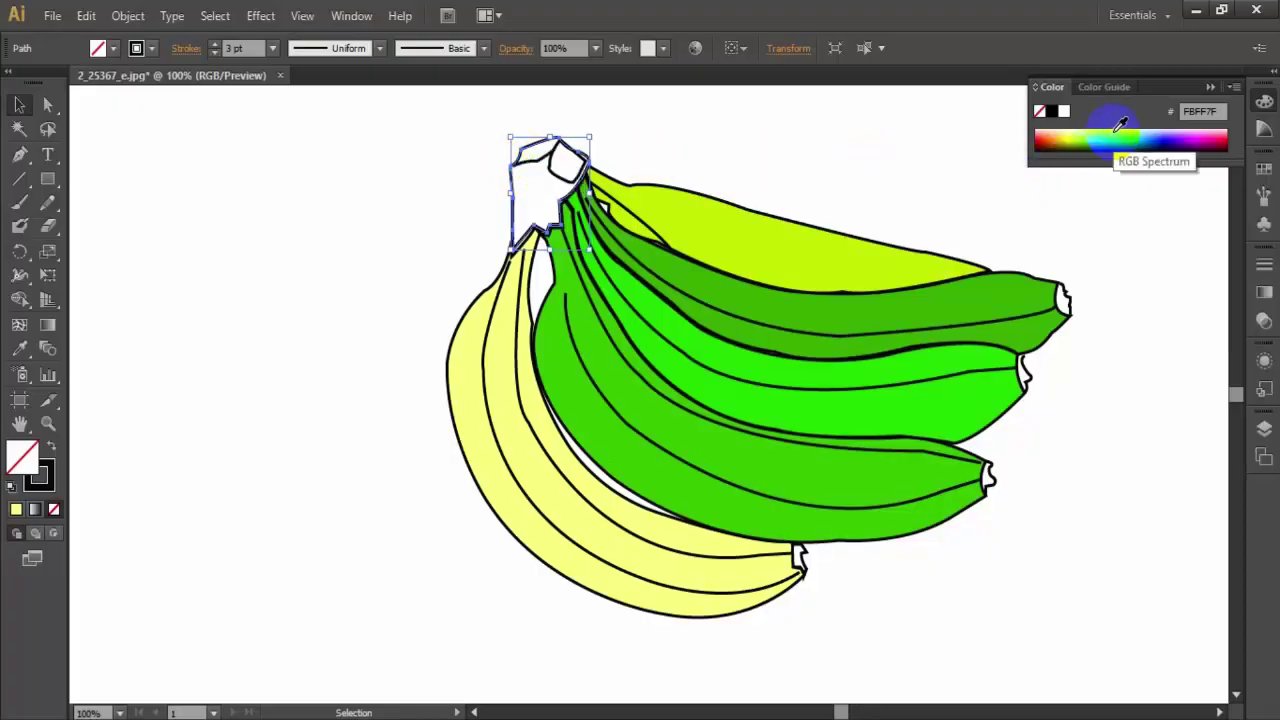
- Fill the selected banana stem with pale mint from the RGB spectrum, then deselect it
click(1117, 130)
click(870, 138)
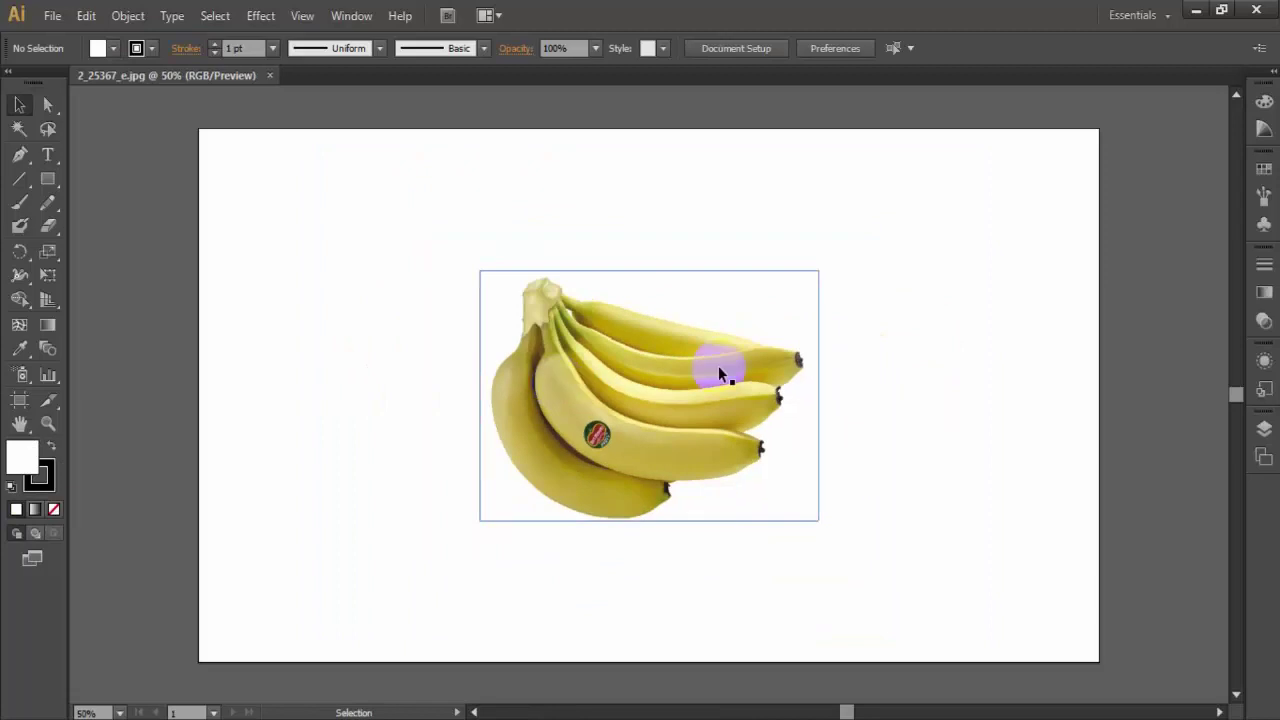
- Select the placed banana photo and zoom in to 200%
drag(718, 373, 609, 346)
key(ctrl+minus)
key(ctrl+equal)
key(ctrl+equal)
key(ctrl+equal)
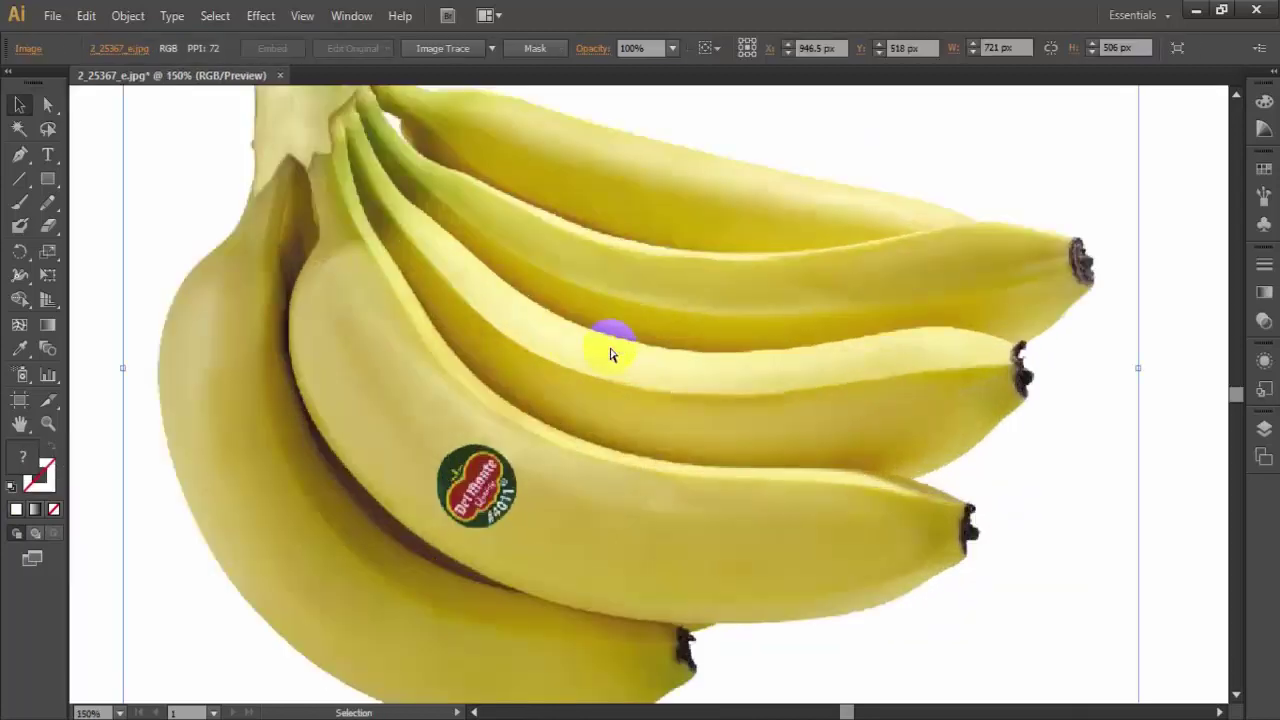
key(ctrl+equal)
scroll(857, 700, down, 5)
scroll(891, 686, left, 2)
scroll(837, 700, right, 5)
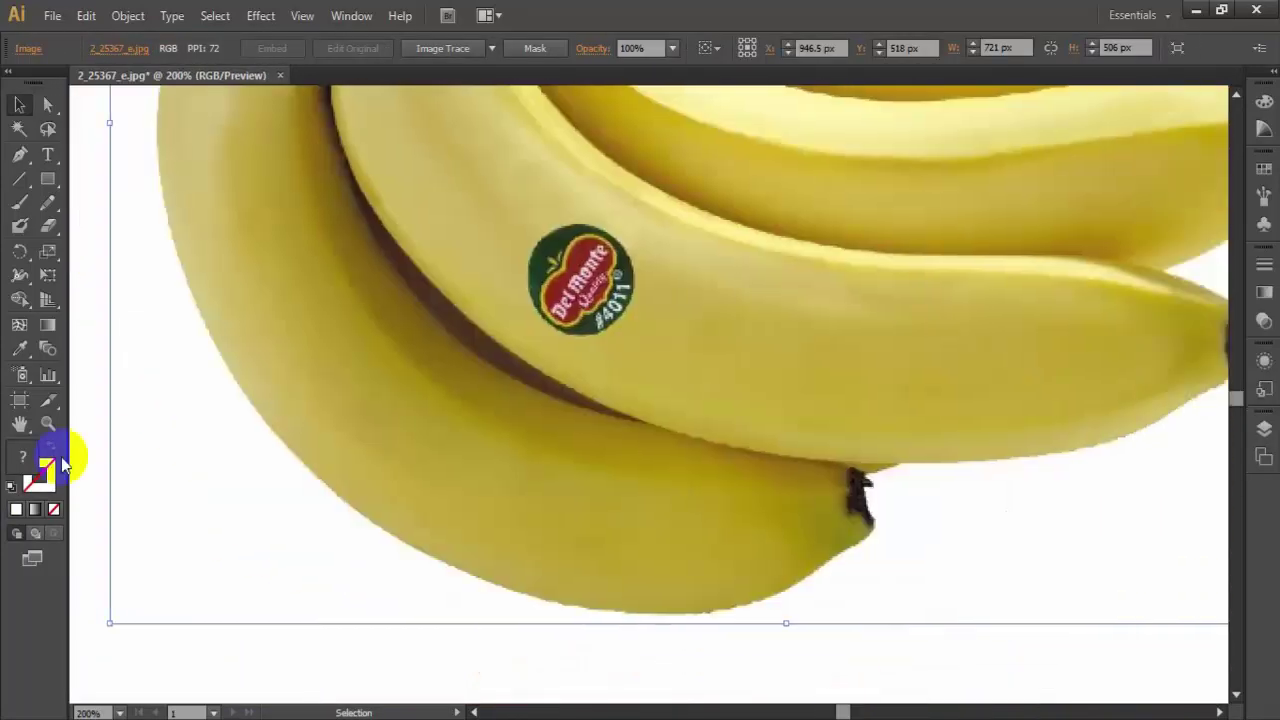
- Set the Fill to None and make the black Stroke active for outlining
click(12, 494)
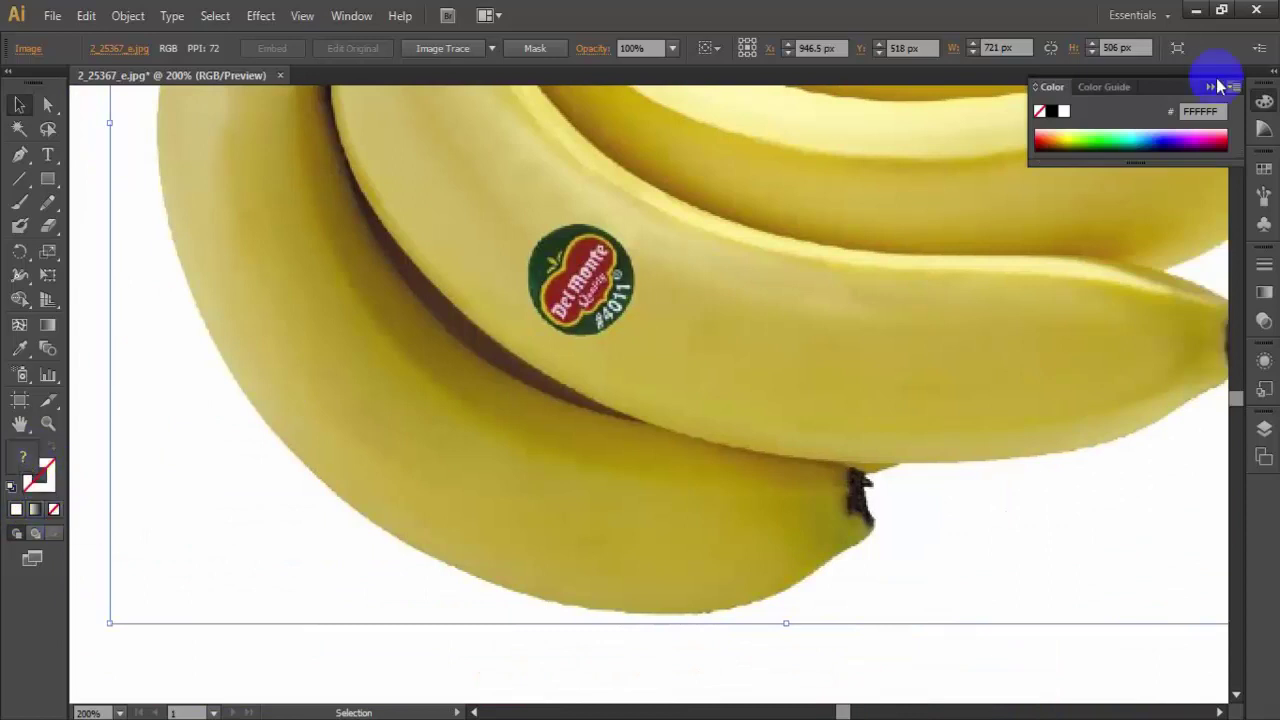
click(1218, 87)
click(16, 509)
click(38, 478)
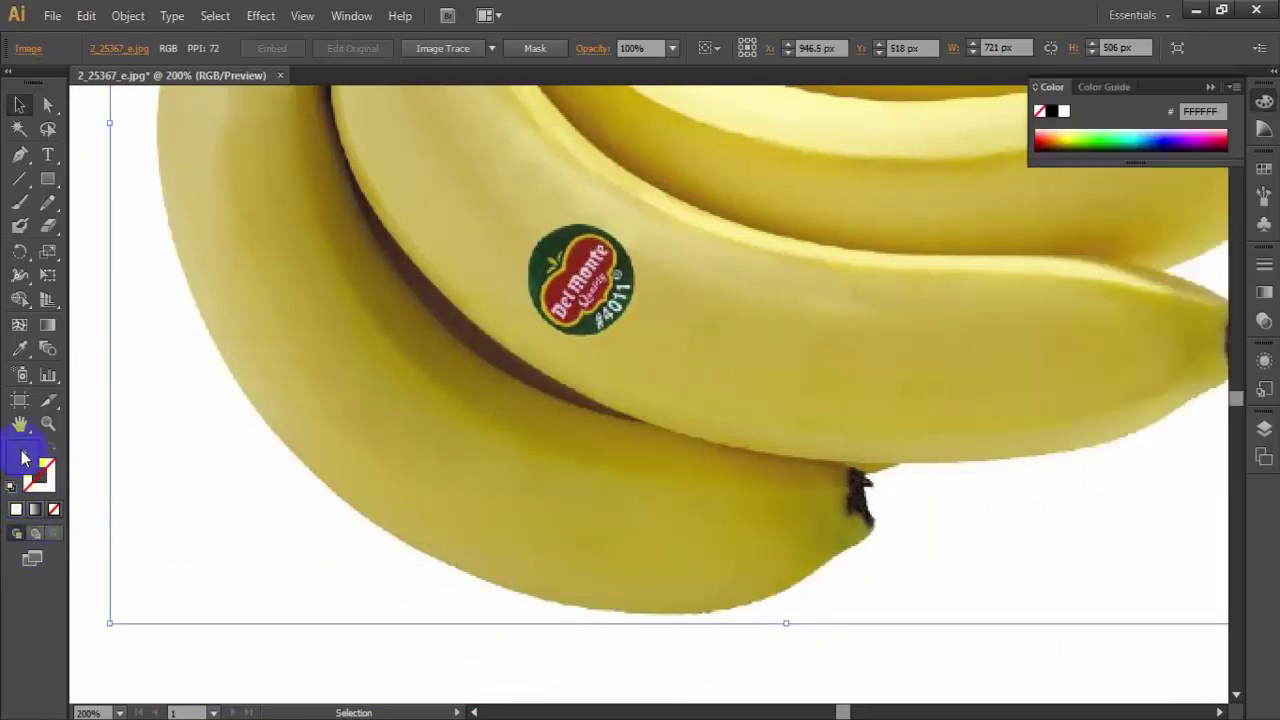
click(78, 479)
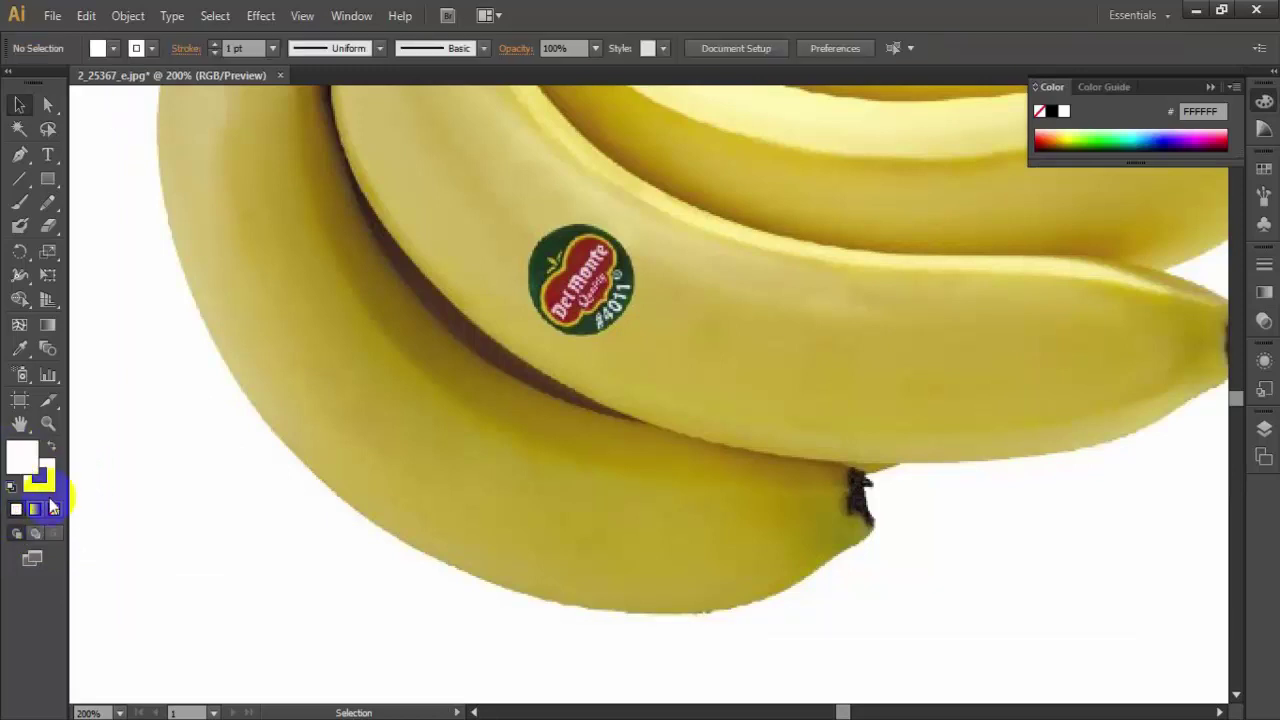
click(53, 508)
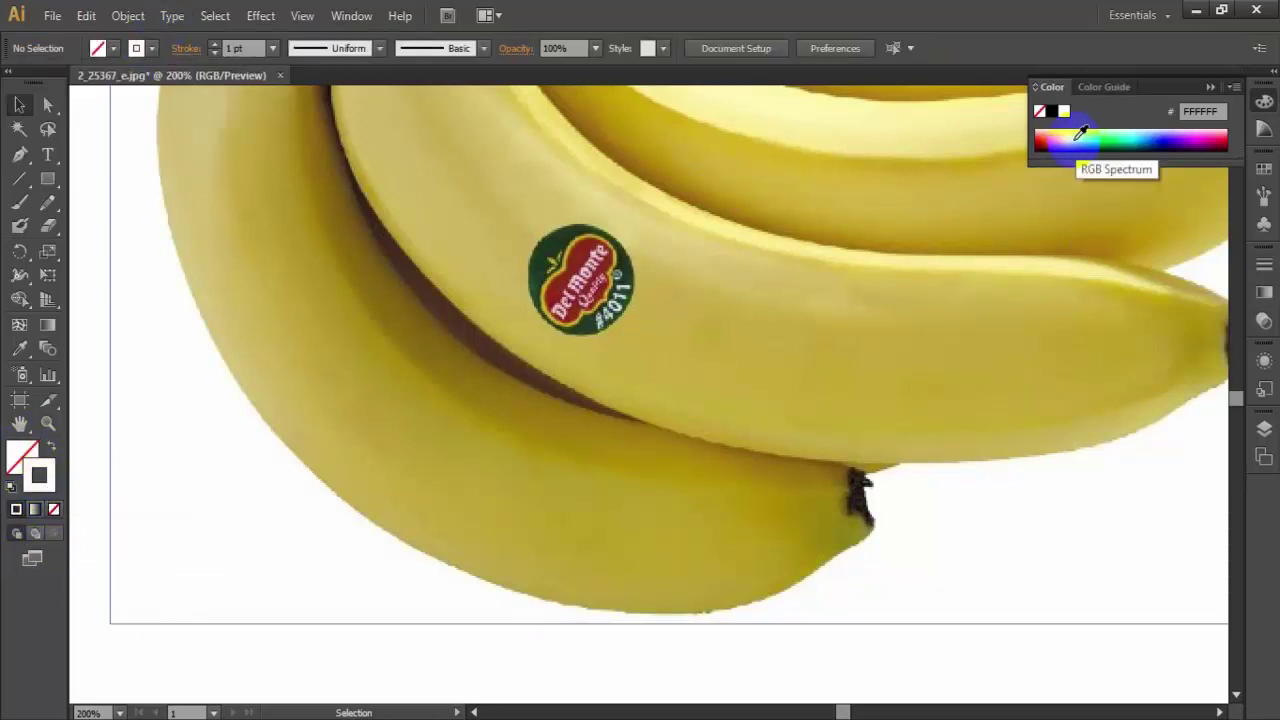
click(174, 404)
click(46, 485)
- Trace the bottom banana's dark tip as a small closed Pen path
key(p)
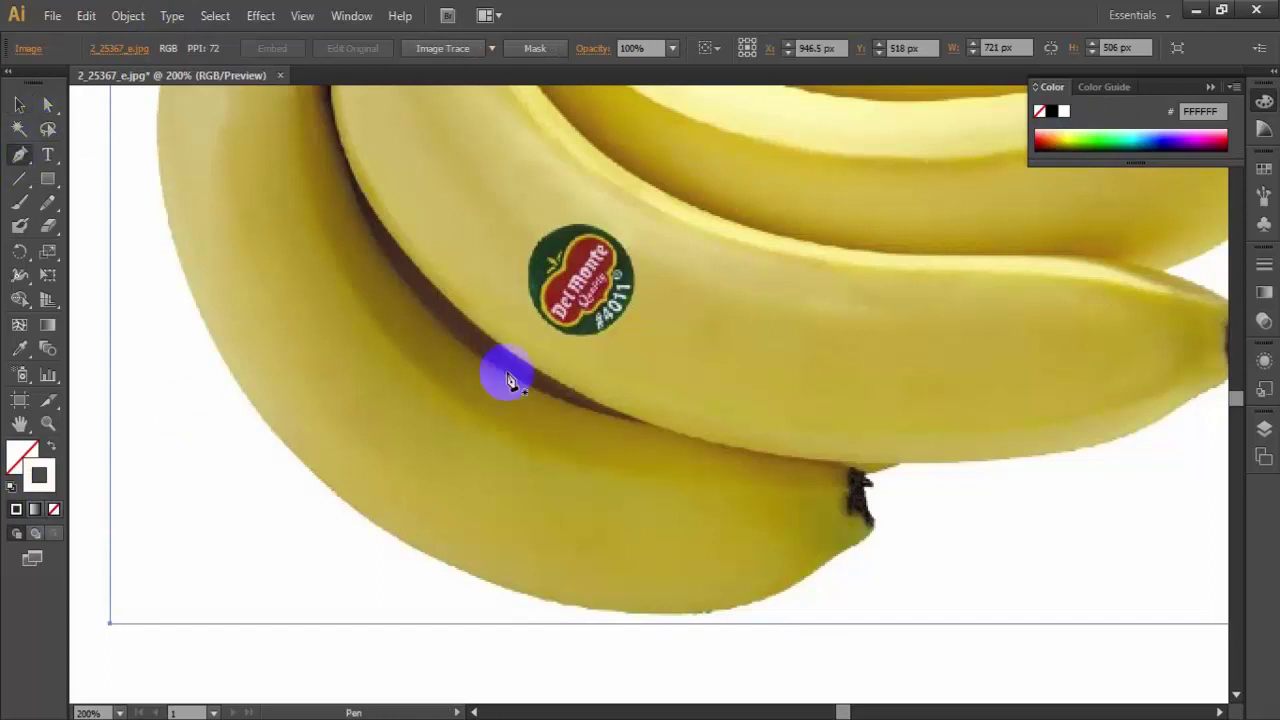
mouse_move(848, 470)
mouse_down()
mouse_move(852, 521)
mouse_move(868, 532)
mouse_move(851, 486)
mouse_up()
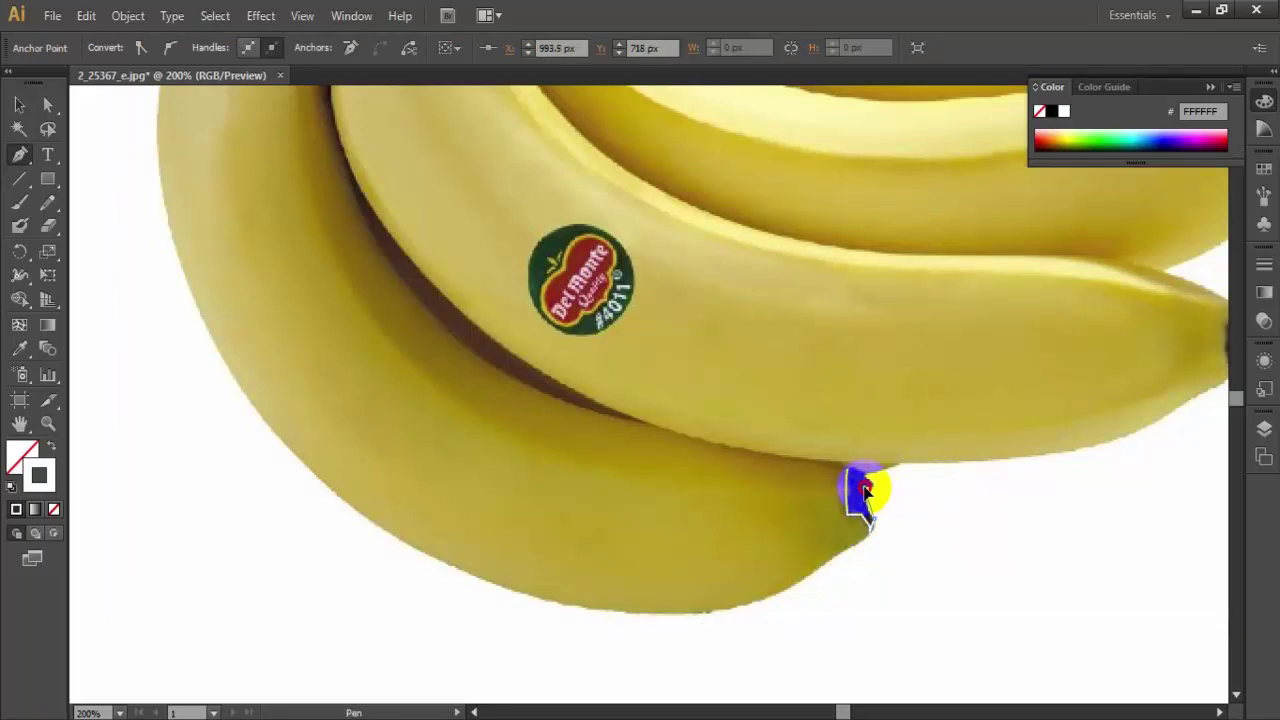
key(v)
click(300, 214)
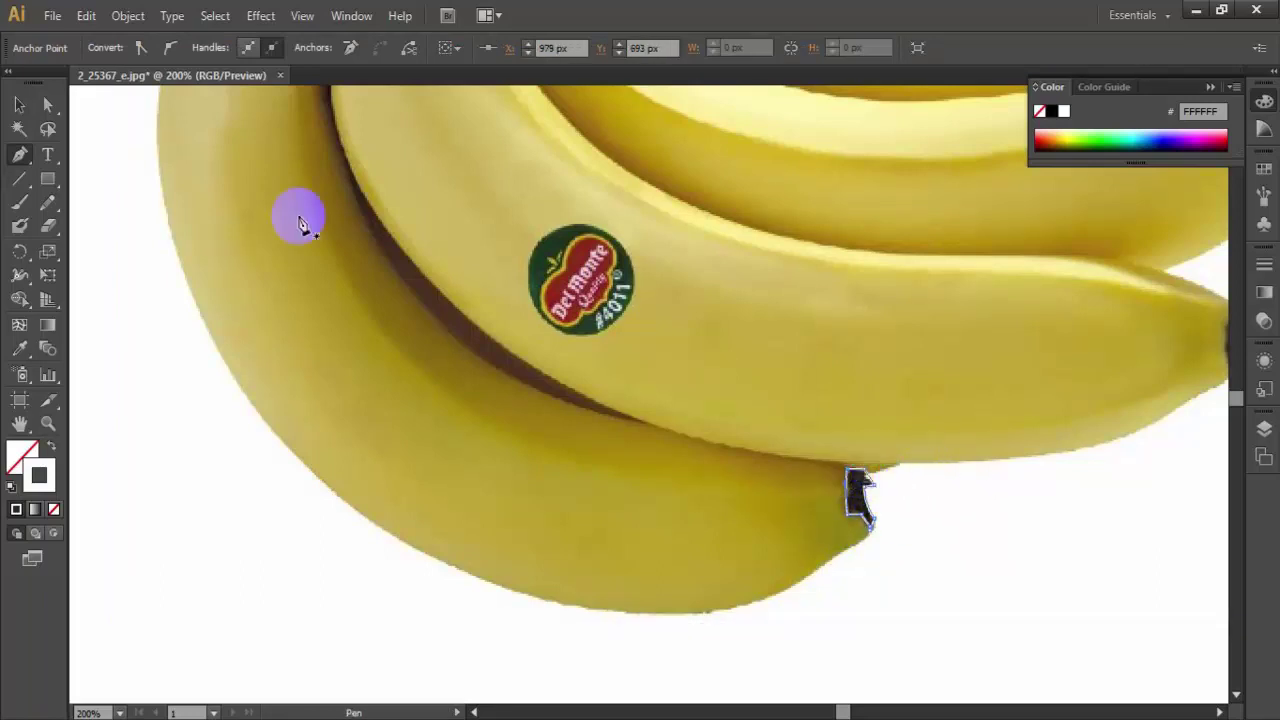
scroll(962, 530, up, 1)
- Give the traced tip shape a yellow-green ADE900 stroke
scroll(962, 530, down, 2)
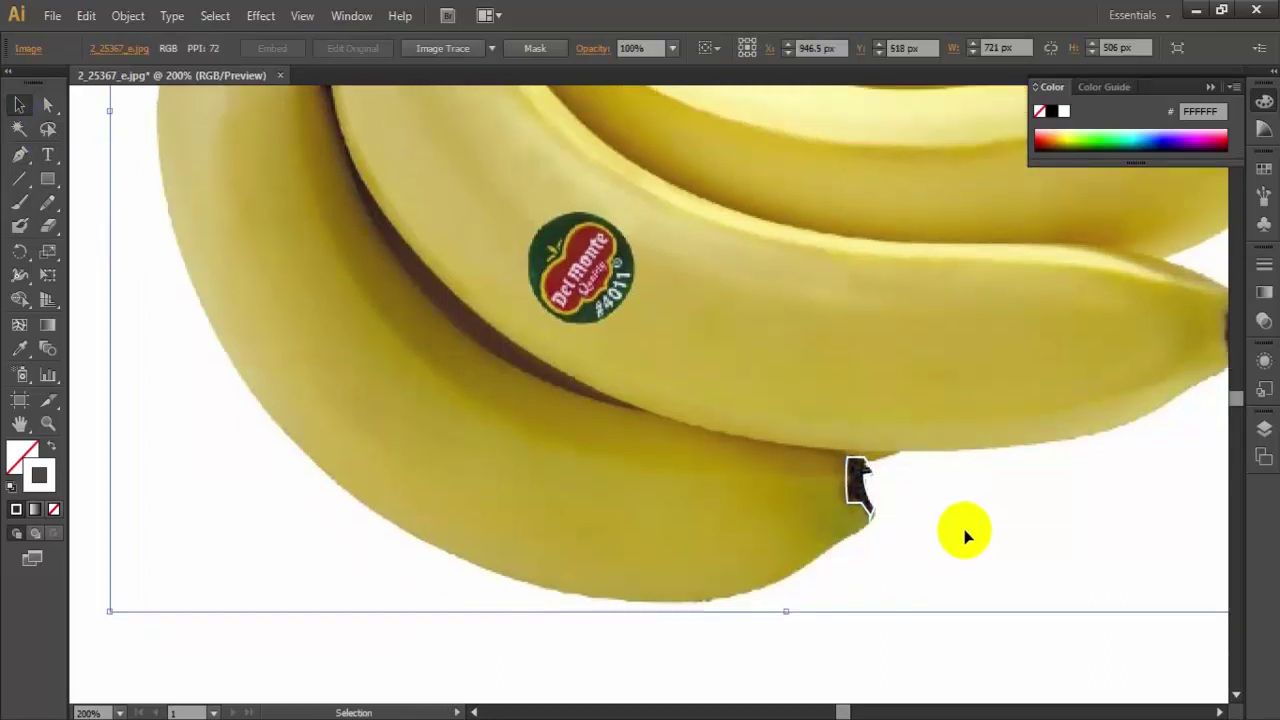
click(20, 156)
click(1078, 134)
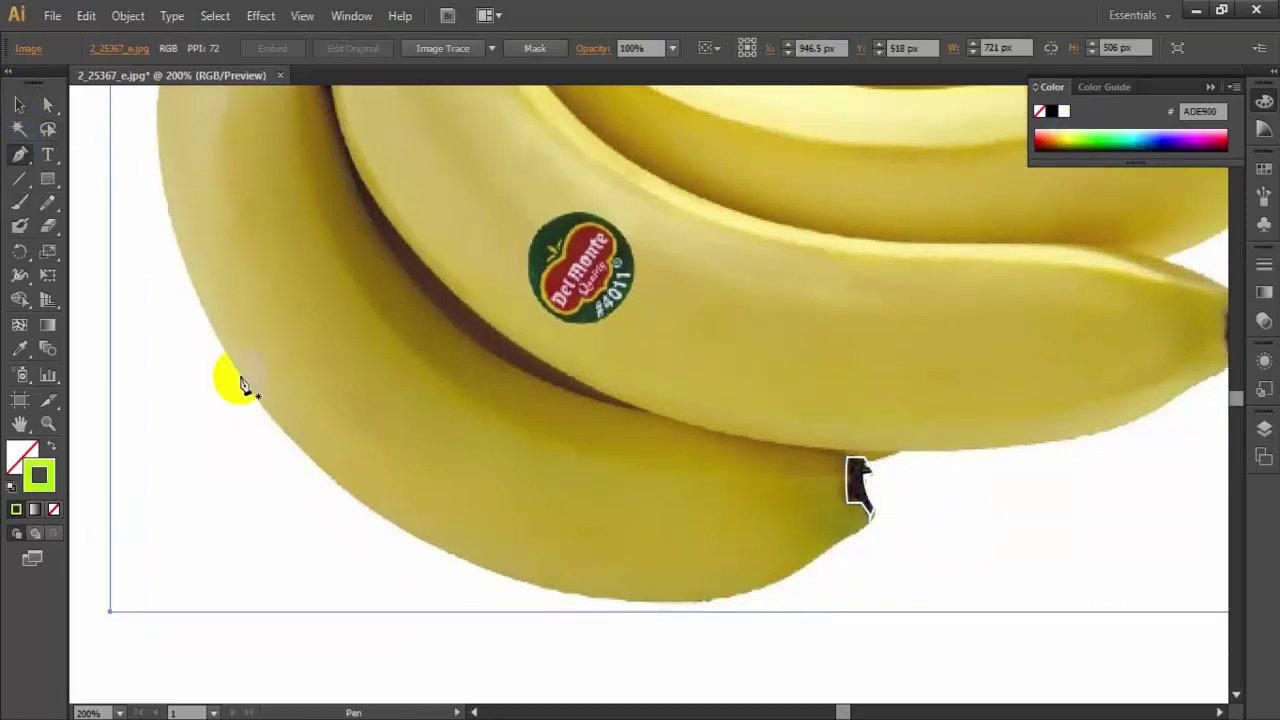
click(849, 486)
click(1094, 134)
click(188, 410)
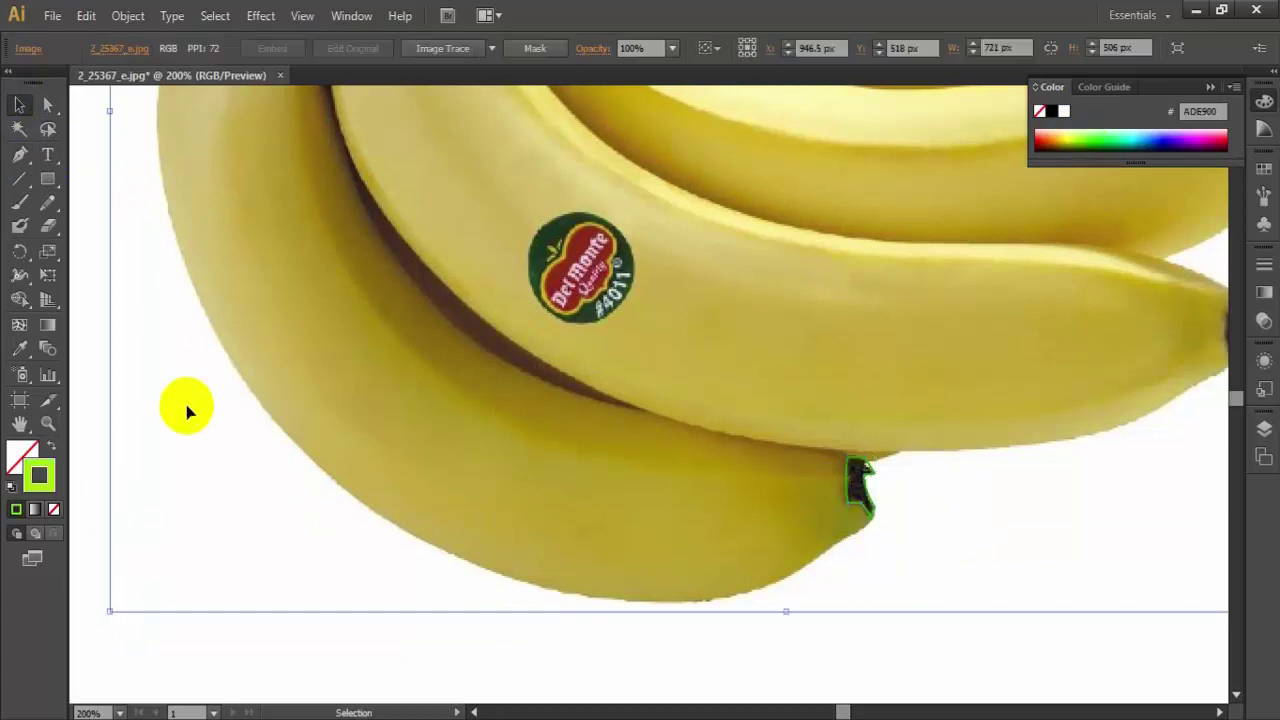
- Start a new pen path at the tip, curving along the bottom banana's lower edge and left side
click(868, 514)
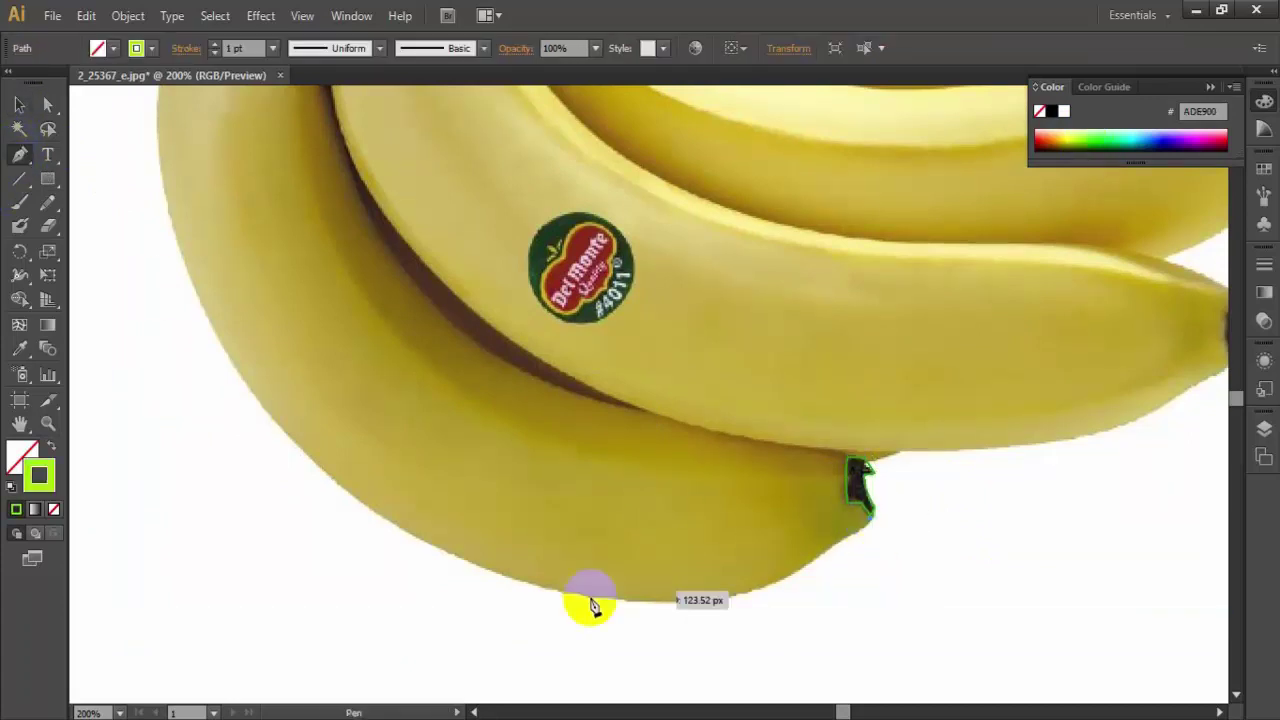
drag(588, 598, 378, 497)
drag(446, 537, 408, 553)
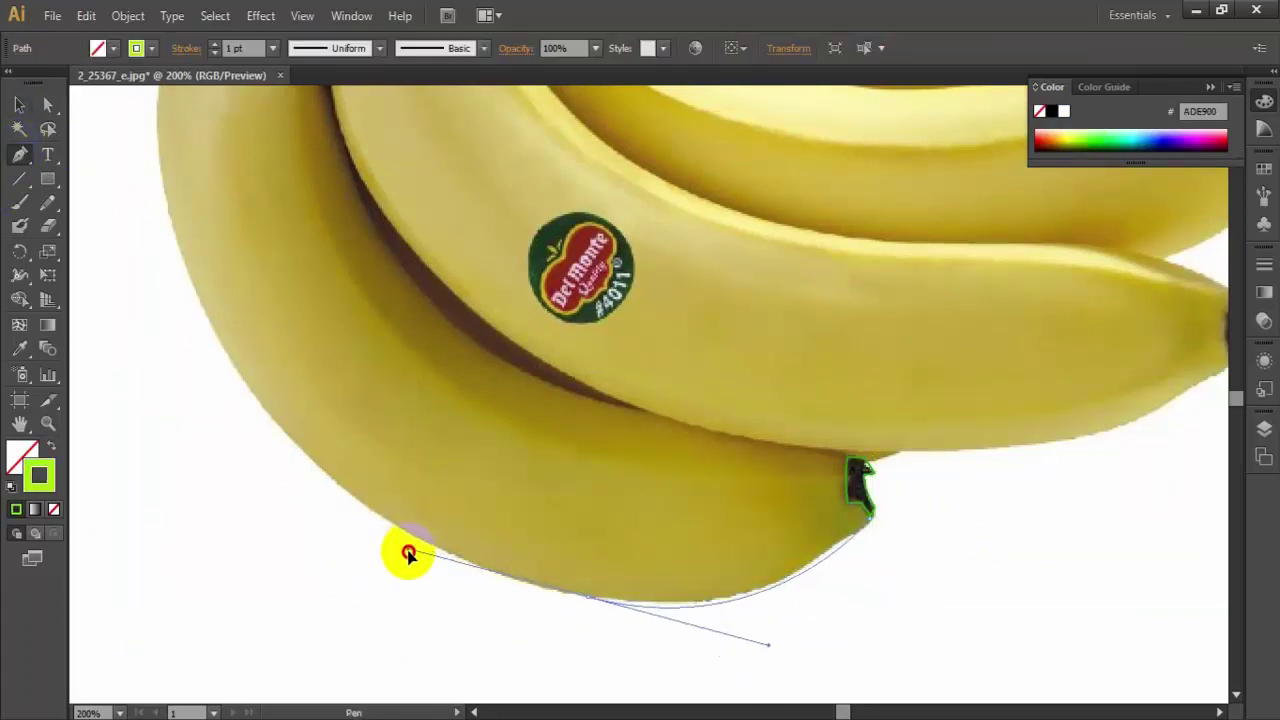
click(588, 598)
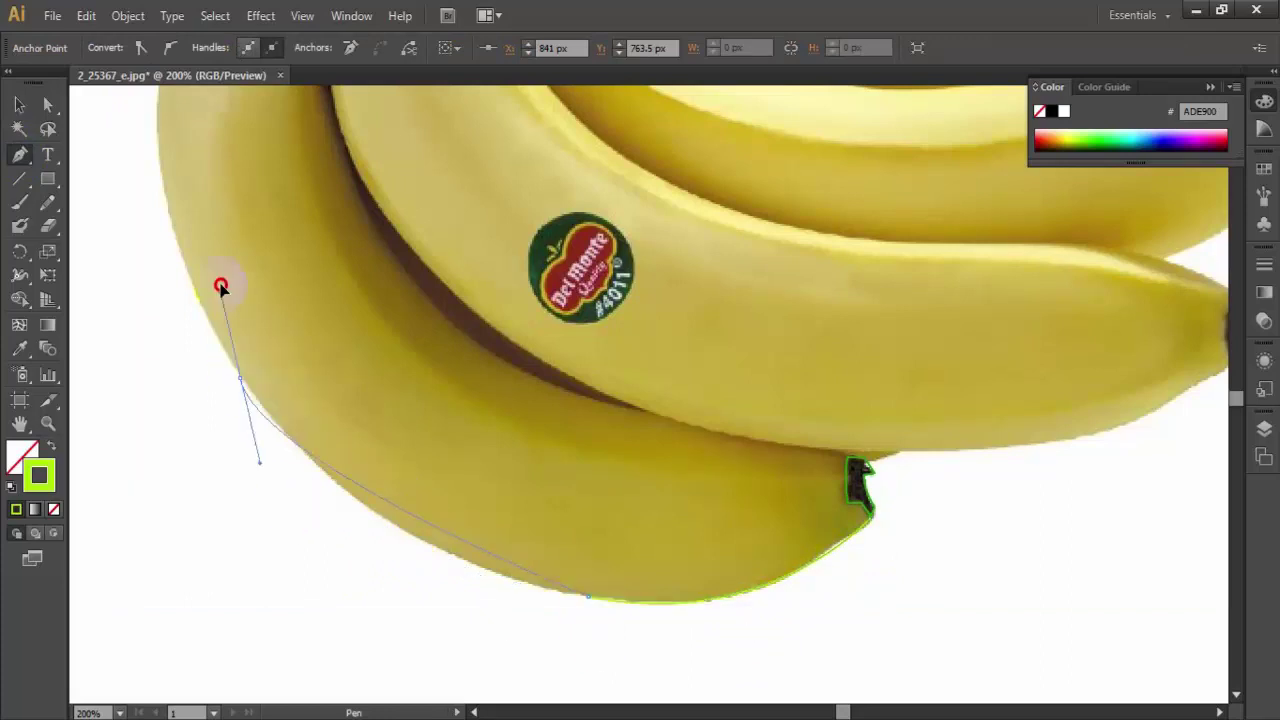
drag(251, 284, 114, 194)
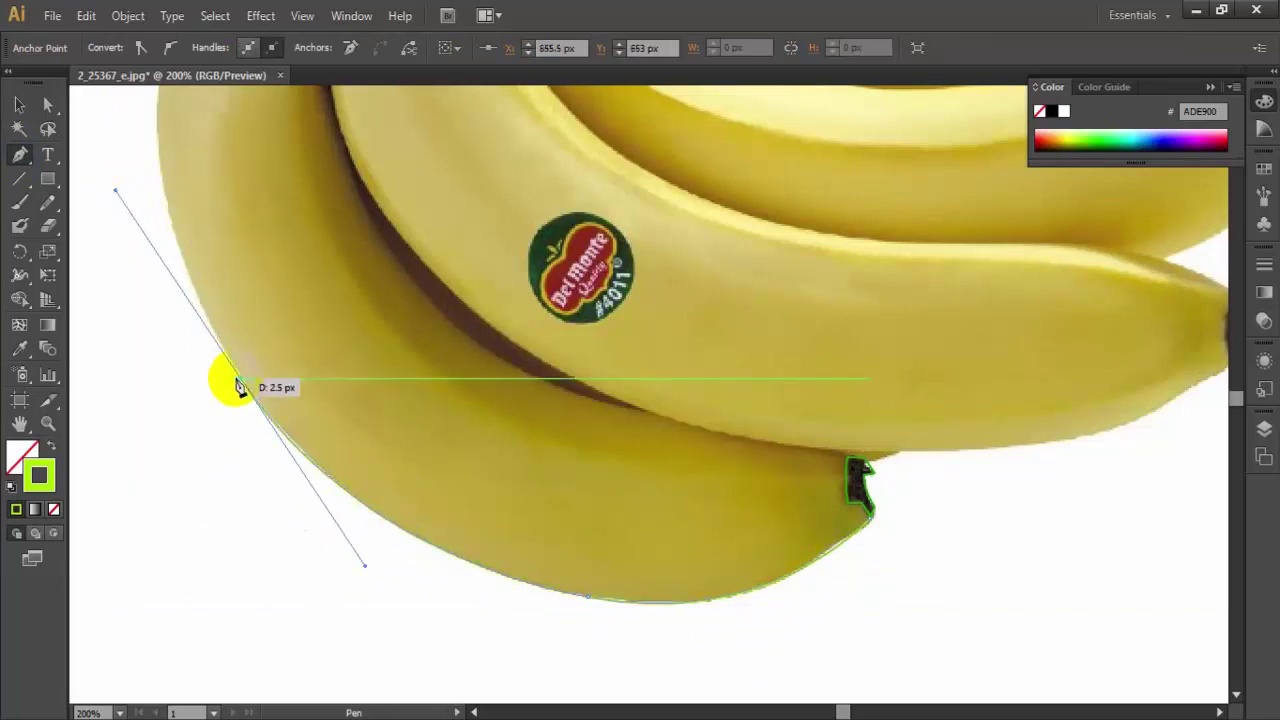
drag(237, 379, 259, 385)
- Extend the path up toward the stem, undoing a stray anchor and reshaping the curve
scroll(243, 388, up, 5)
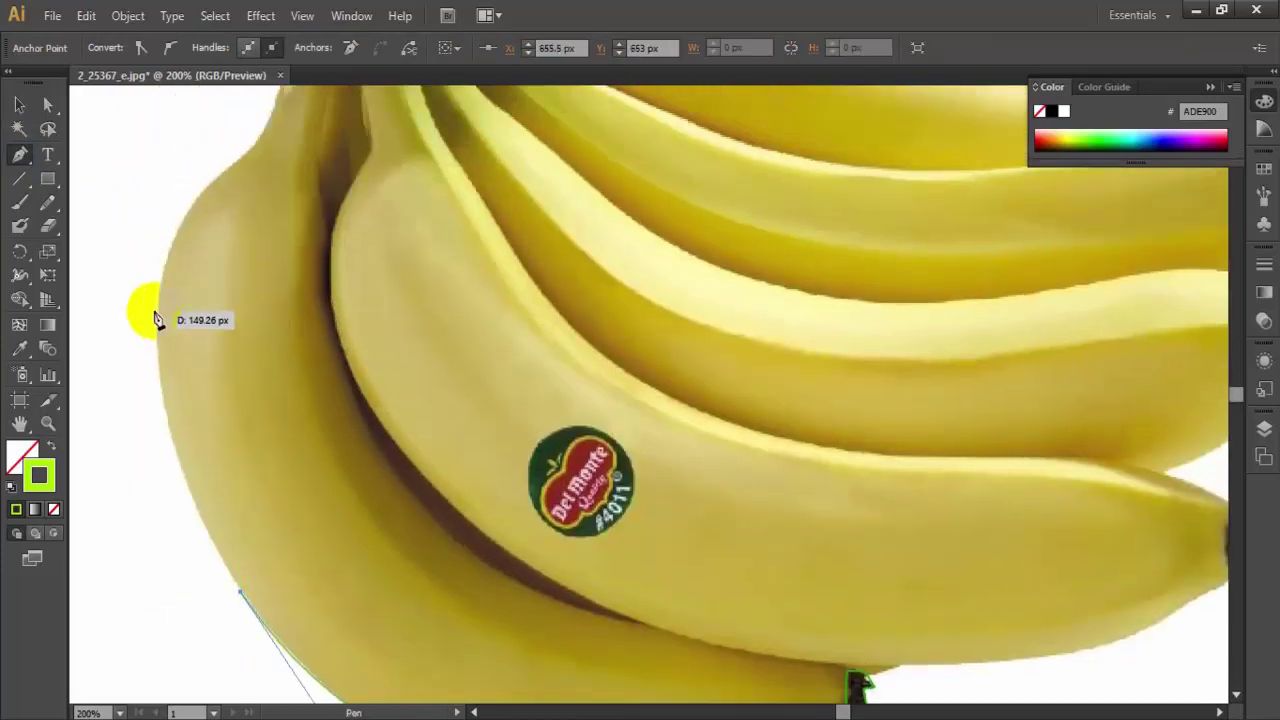
drag(157, 320, 171, 309)
scroll(200, 307, up, 3)
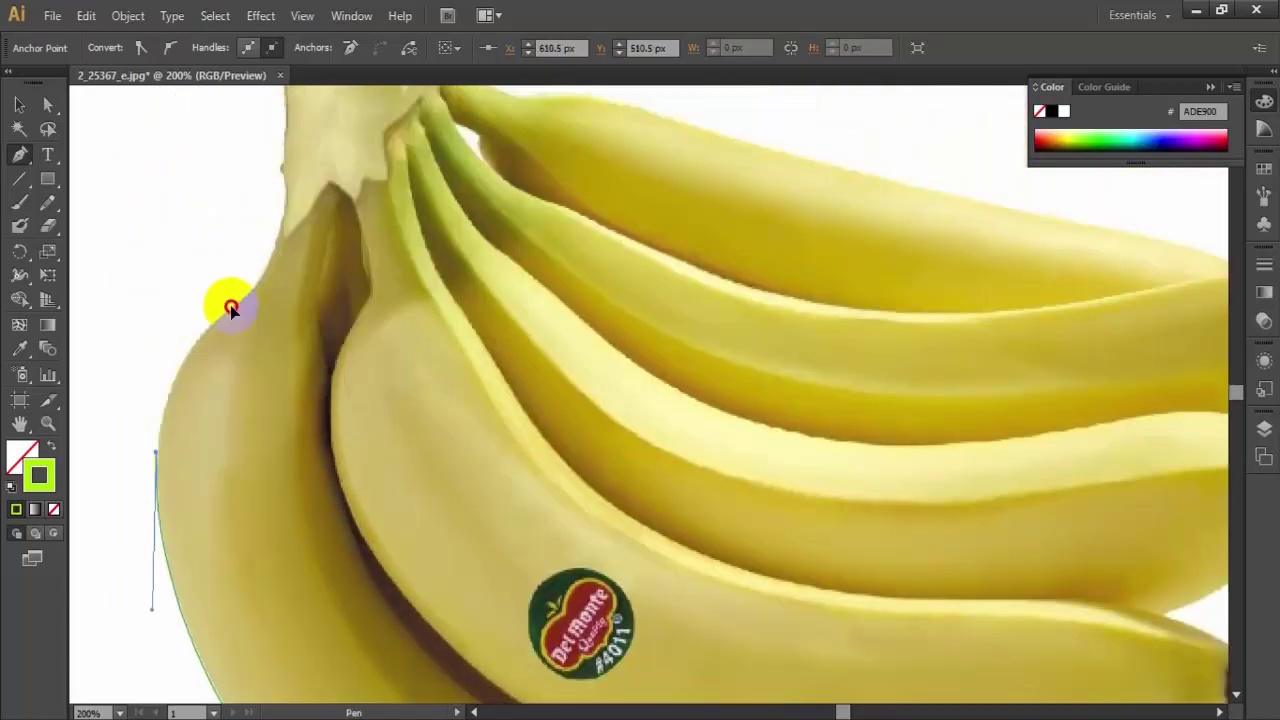
scroll(302, 243, up, 2)
drag(309, 286, 293, 212)
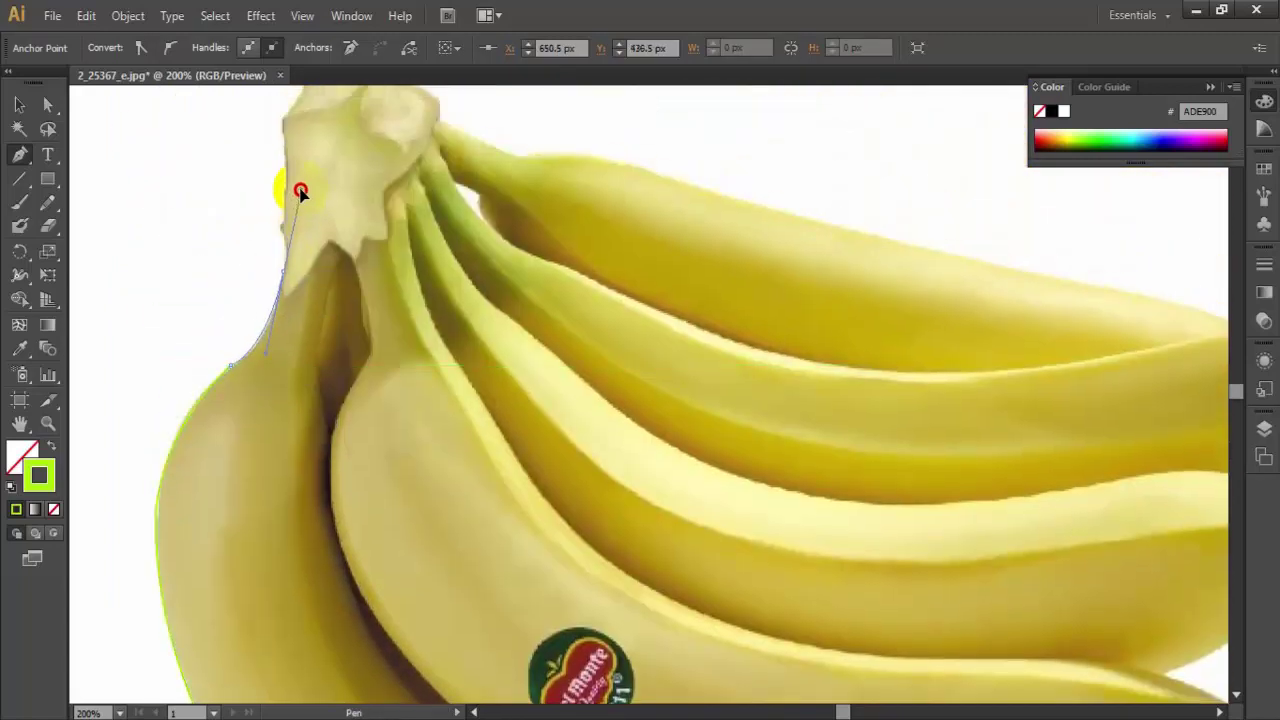
scroll(292, 295, up, 2)
scroll(294, 334, up, 2)
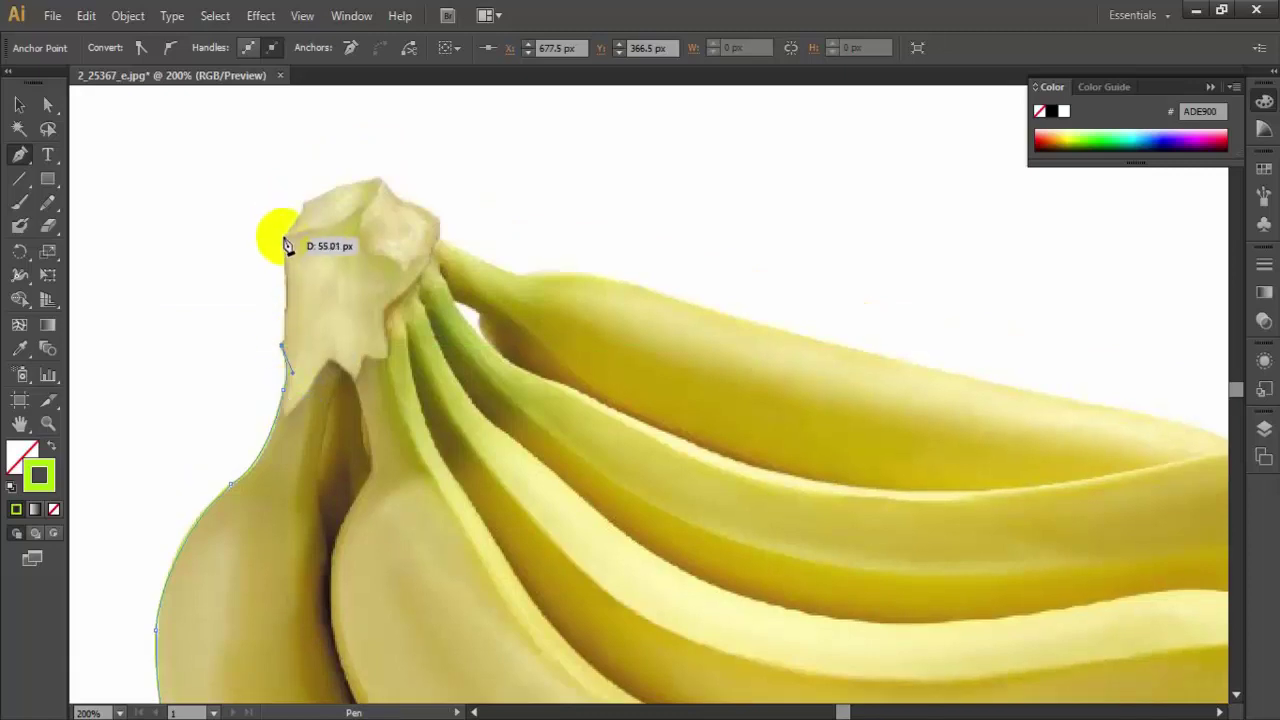
drag(279, 236, 268, 188)
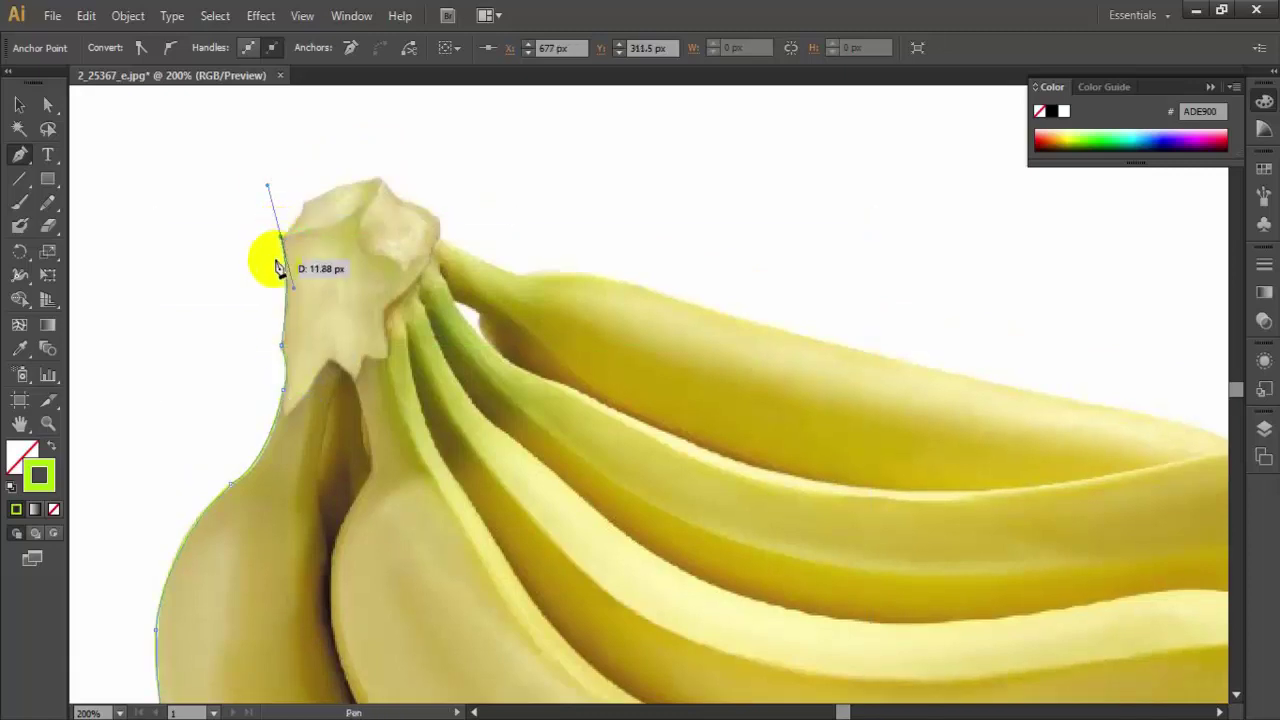
key(ctrl+z)
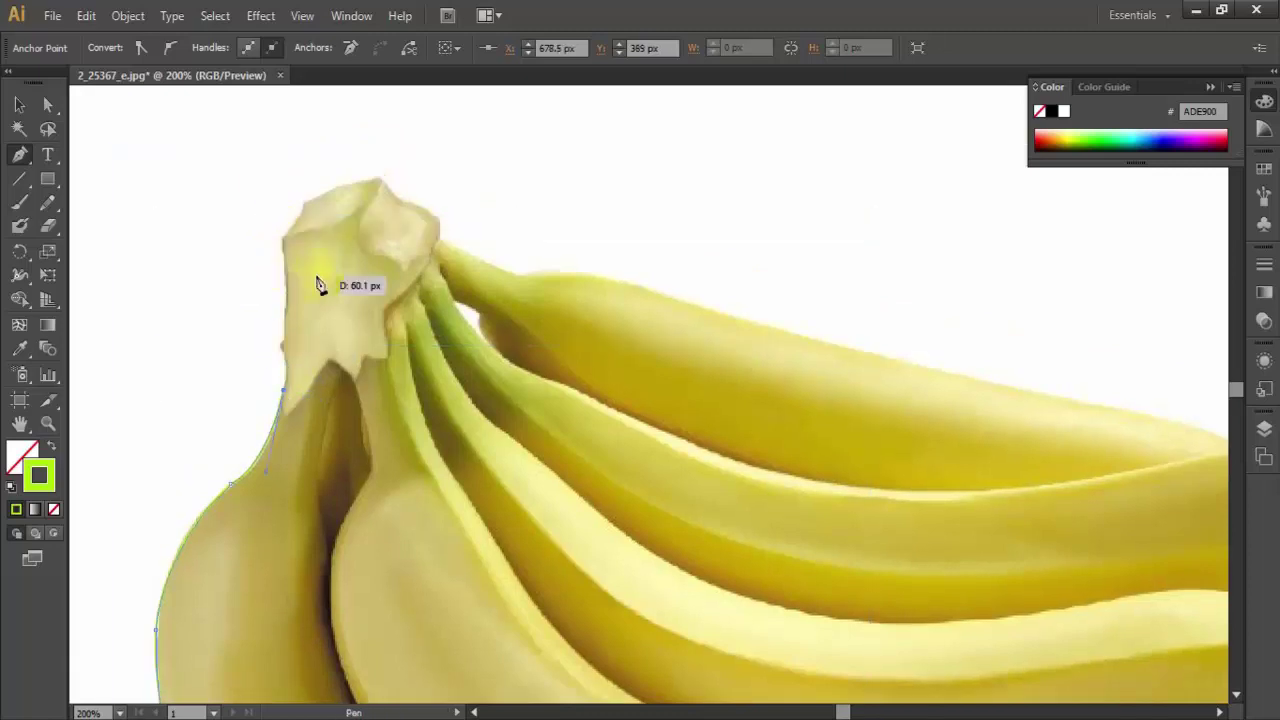
drag(314, 428, 341, 393)
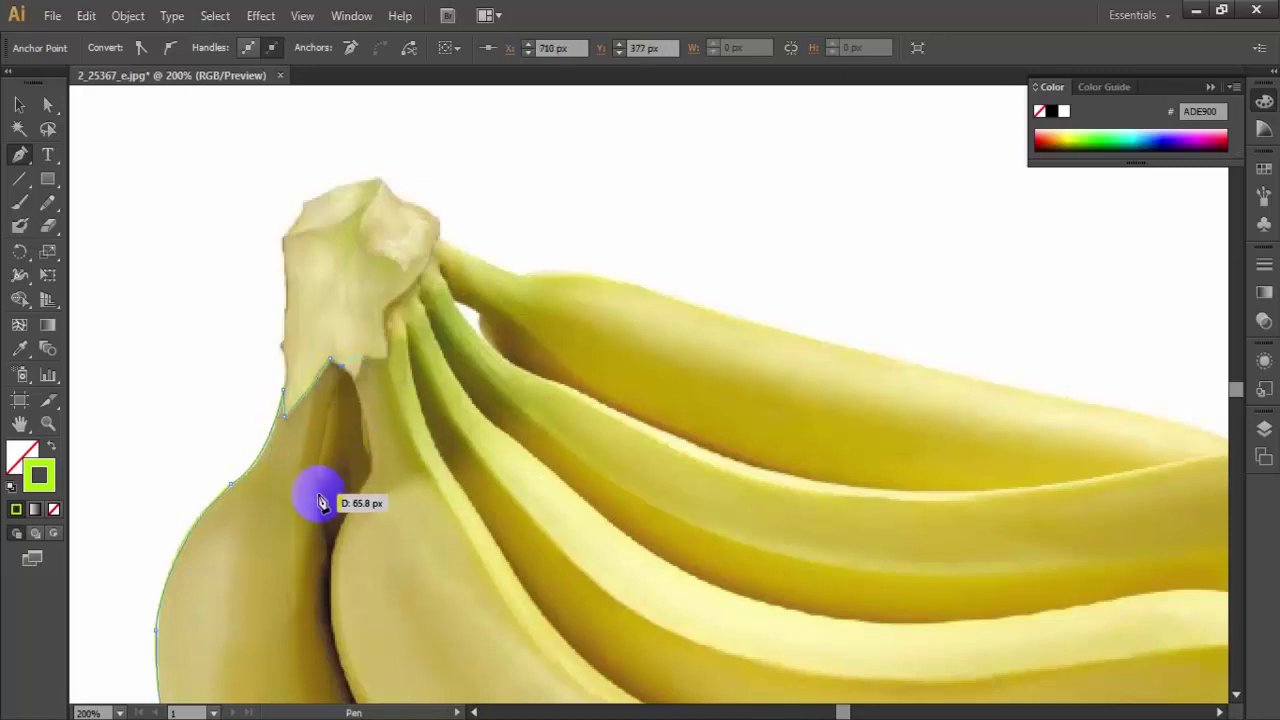
drag(372, 399, 320, 491)
- Bring the path down between the bananas and along the inner edge back to the tip
scroll(315, 495, down, 5)
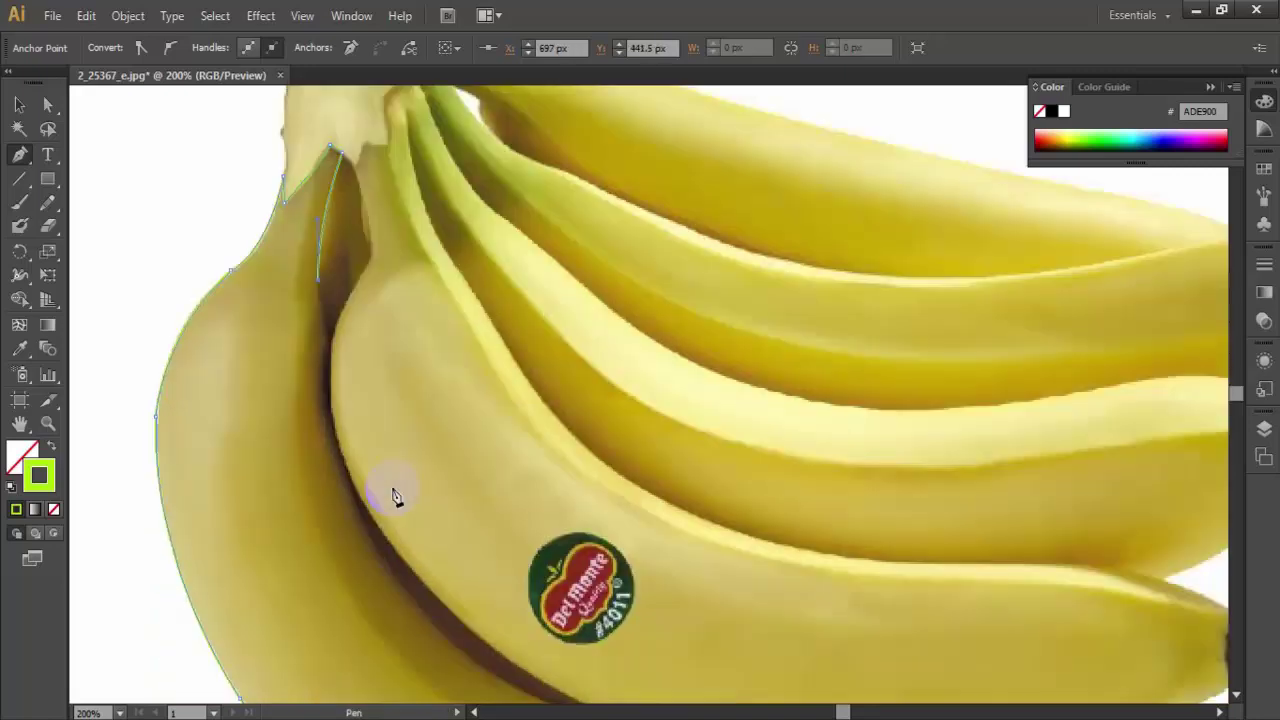
click(325, 337)
scroll(325, 337, down, 2)
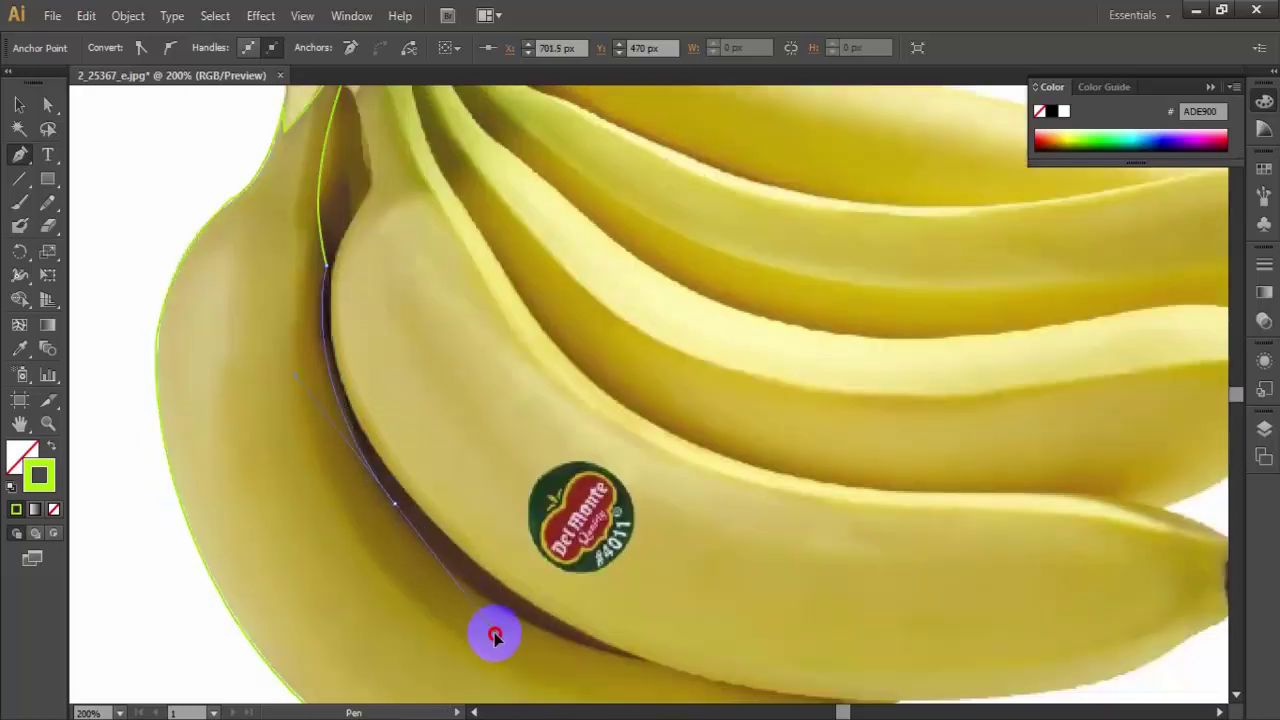
scroll(394, 508, down, 2)
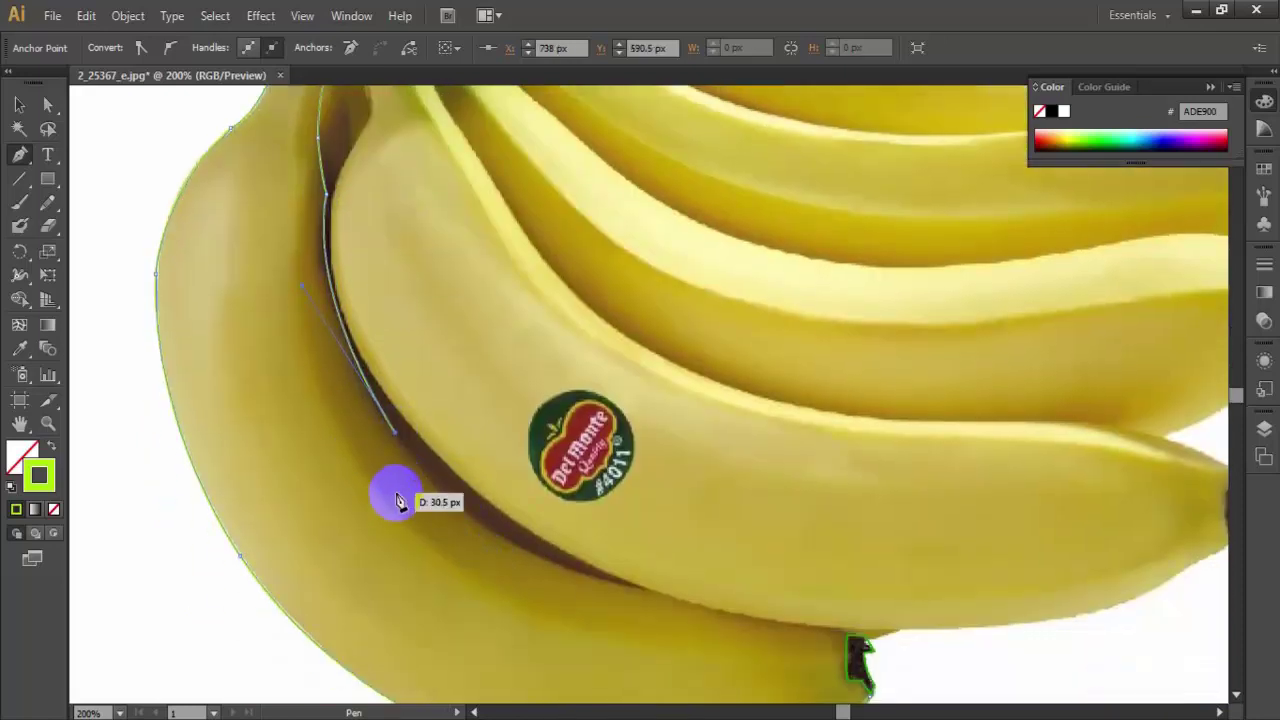
scroll(394, 494, down, 4)
mouse_move(565, 437)
mouse_down()
mouse_move(645, 452)
mouse_move(663, 486)
mouse_up()
alt+click(565, 437)
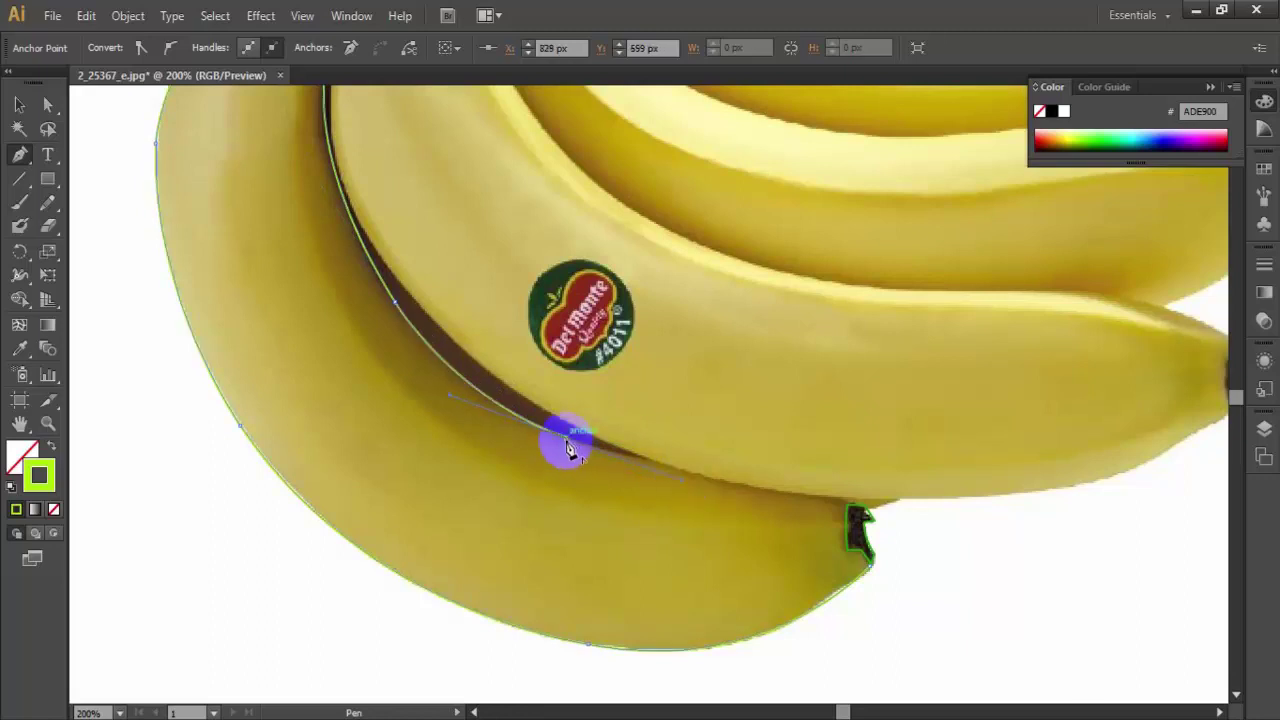
drag(839, 499, 928, 496)
alt+click(846, 508)
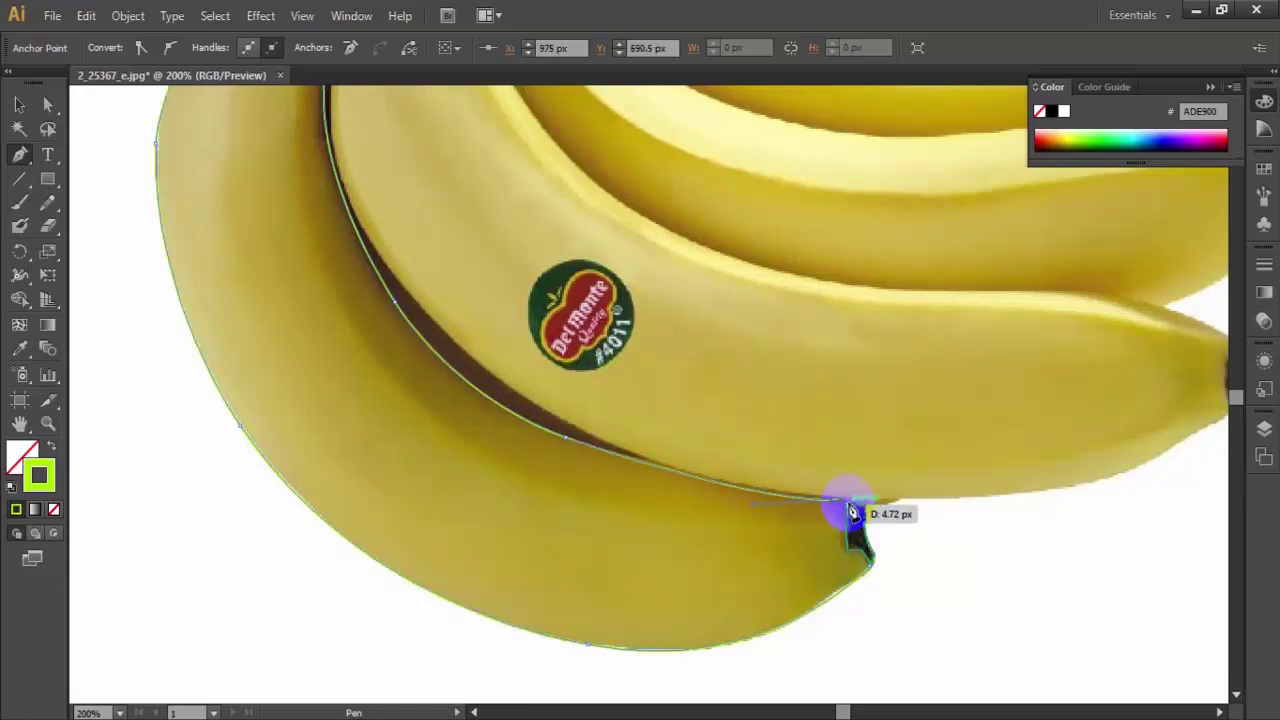
drag(849, 555, 873, 568)
- Finish the bottom banana outline and deselect it
key(v)
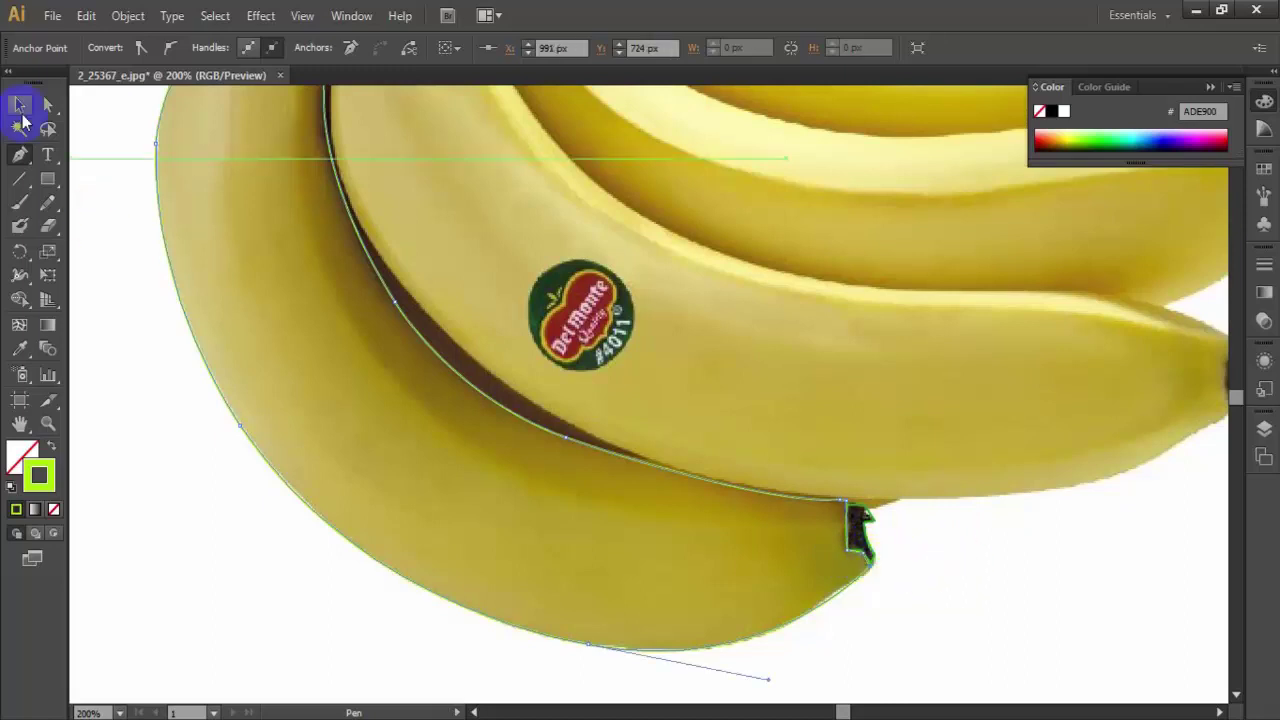
click(108, 214)
scroll(124, 340, up, 5)
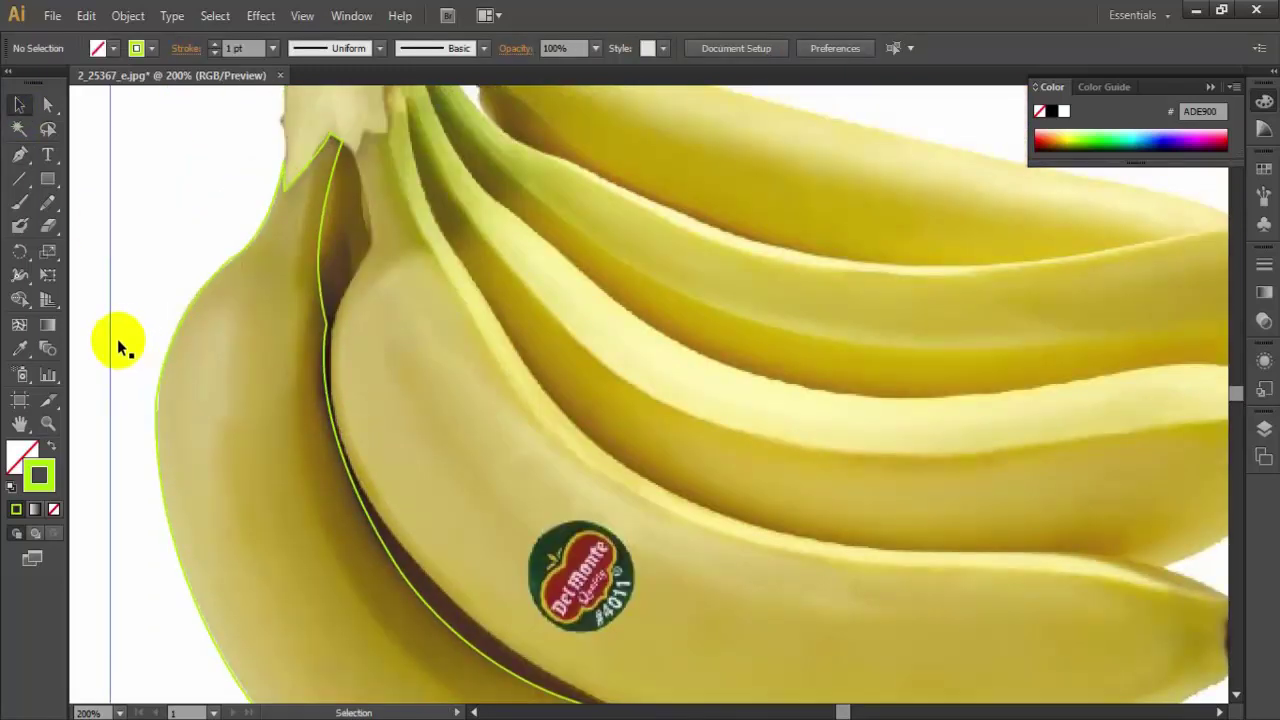
scroll(846, 677, down, 3)
scroll(762, 605, right, 3)
scroll(762, 605, up, 3)
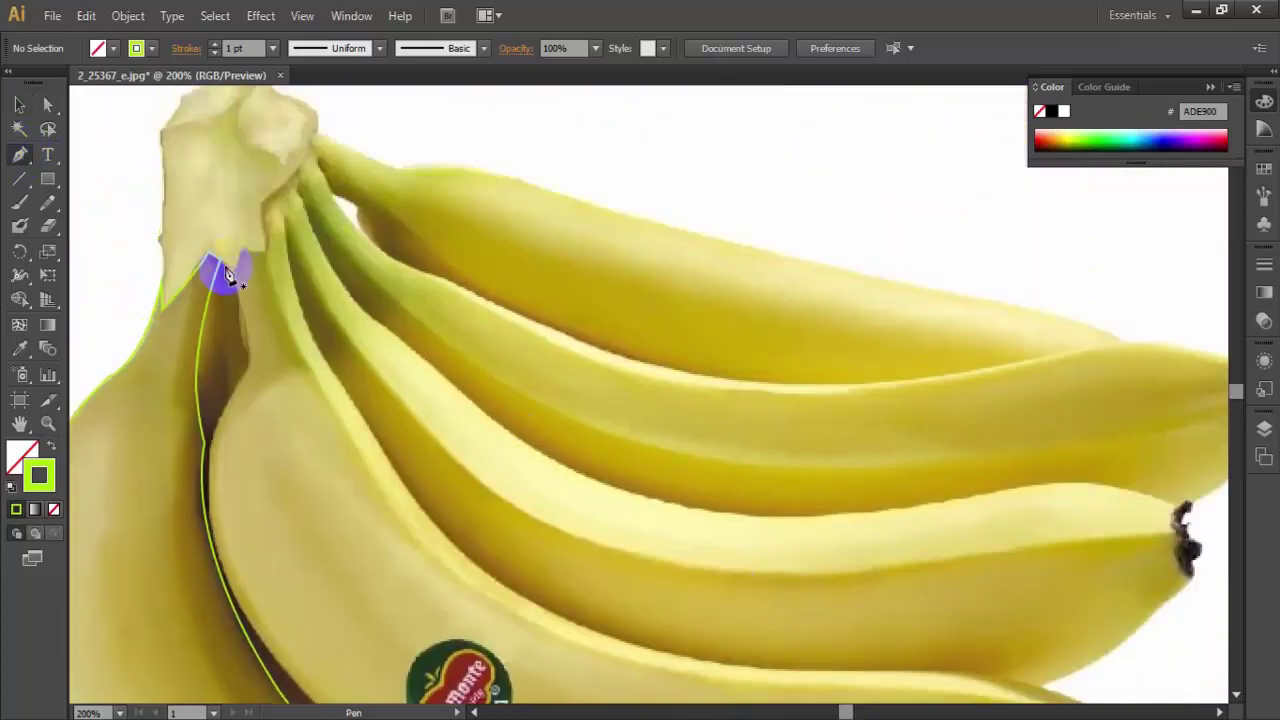
- Start a new outline at the next banana's stem and trace its lower edge to the tip
mouse_move(224, 268)
mouse_down()
mouse_move(255, 367)
mouse_move(217, 380)
mouse_up()
scroll(252, 375, down, 3)
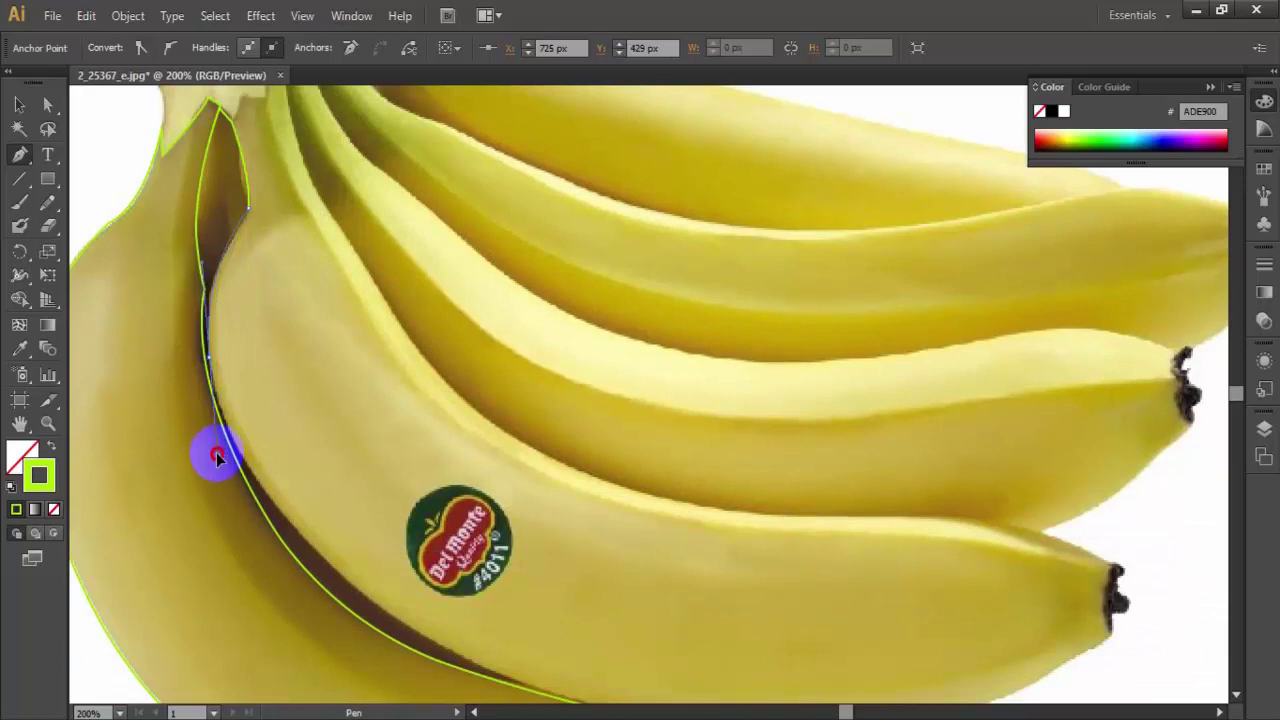
drag(217, 456, 214, 434)
scroll(230, 400, down, 3)
drag(362, 465, 512, 588)
scroll(420, 480, down, 2)
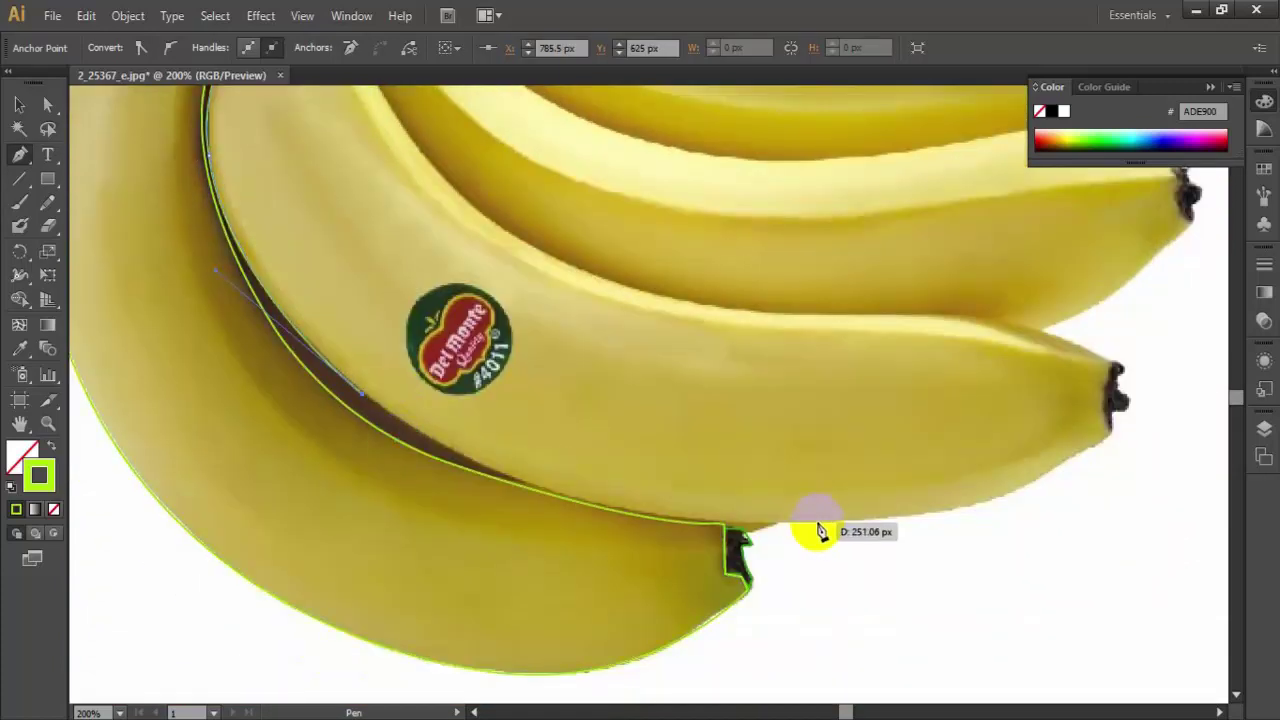
mouse_move(818, 522)
mouse_down()
mouse_move(1080, 491)
mouse_move(1128, 413)
mouse_move(1118, 369)
mouse_move(937, 318)
mouse_up()
scroll(1000, 510, down, 1)
click(1043, 466)
- Trace that banana's upper edge back to the stem, close the outline, and outline the stem
scroll(1043, 466, up, 1)
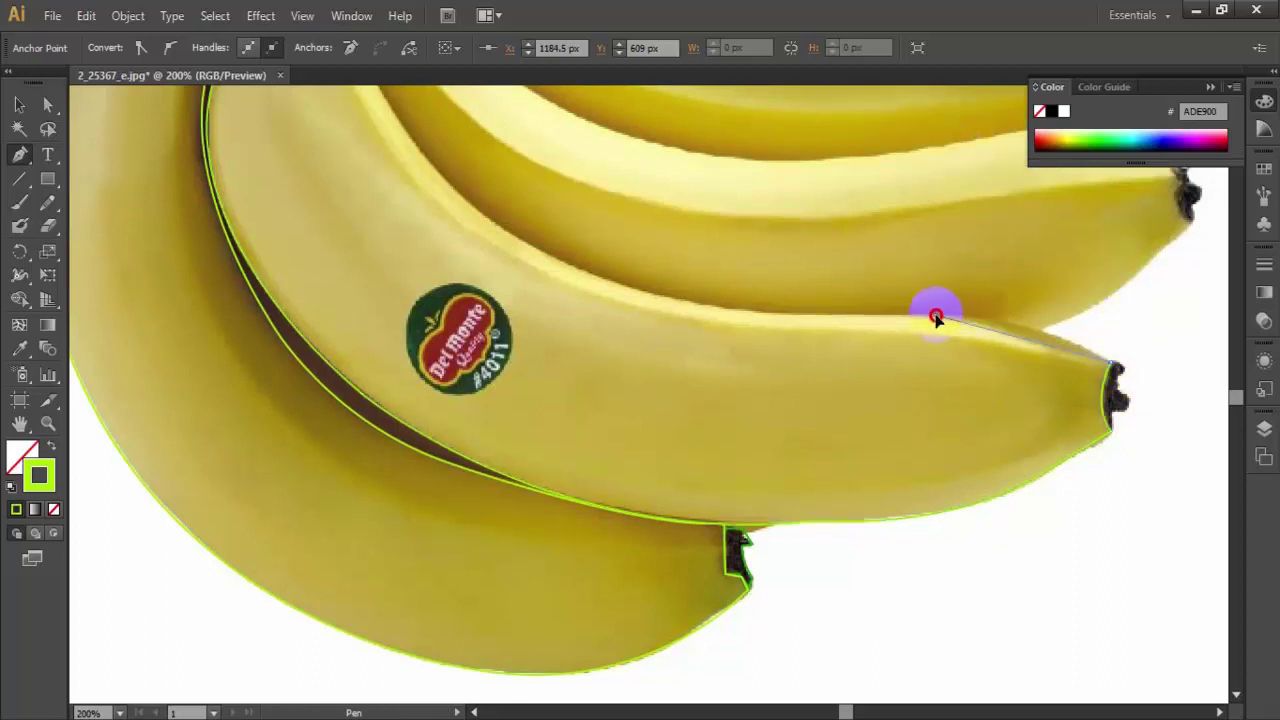
scroll(900, 330, up, 3)
drag(690, 372, 575, 345)
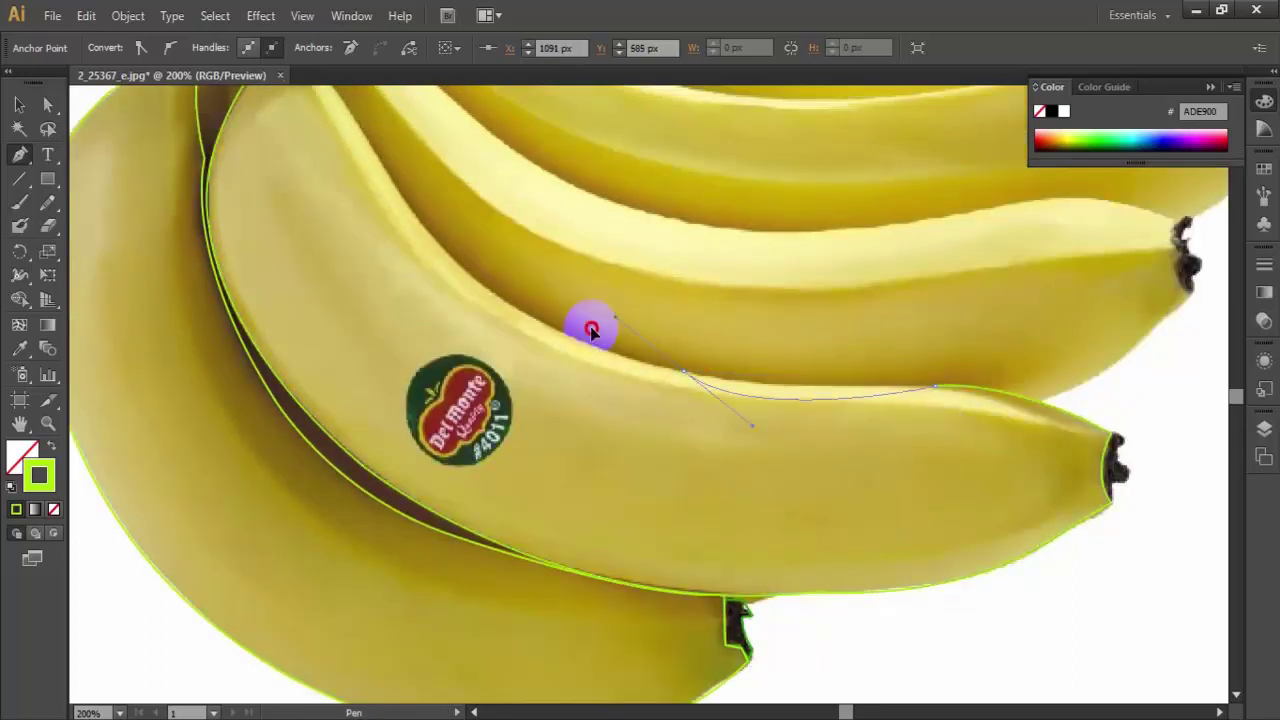
scroll(710, 390, up, 2)
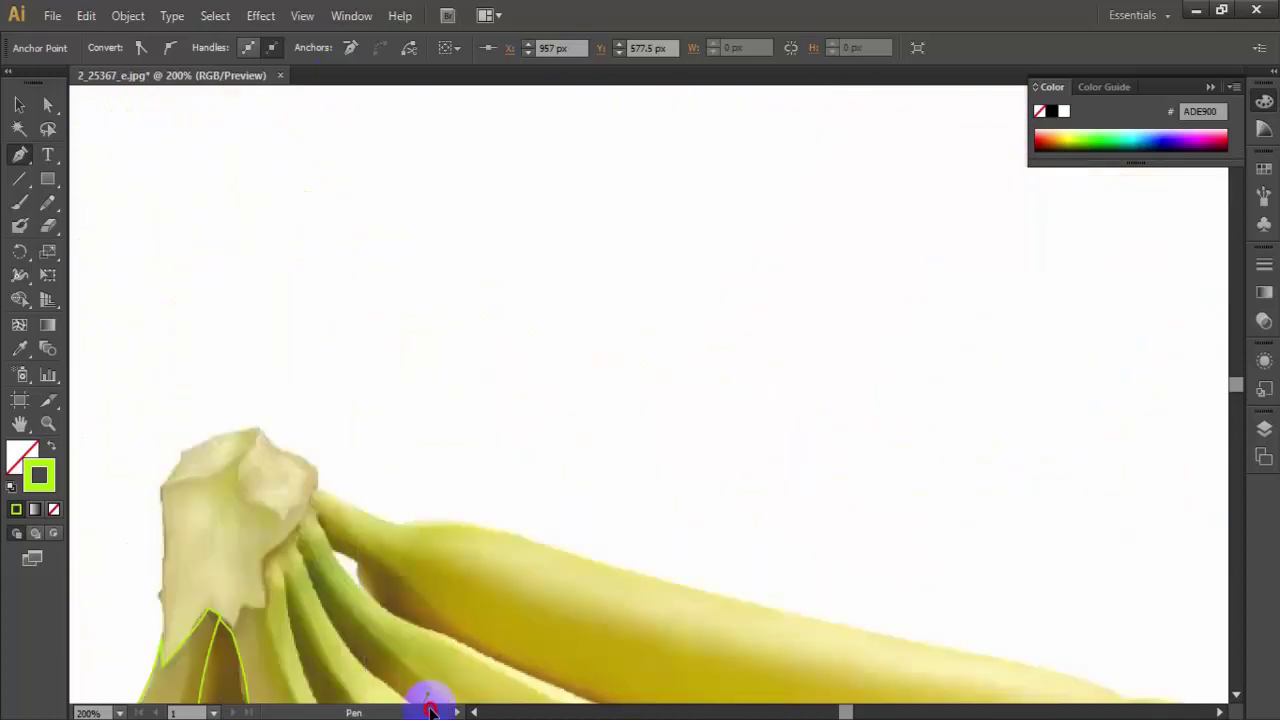
drag(372, 362, 320, 260)
click(377, 357)
scroll(377, 357, up, 2)
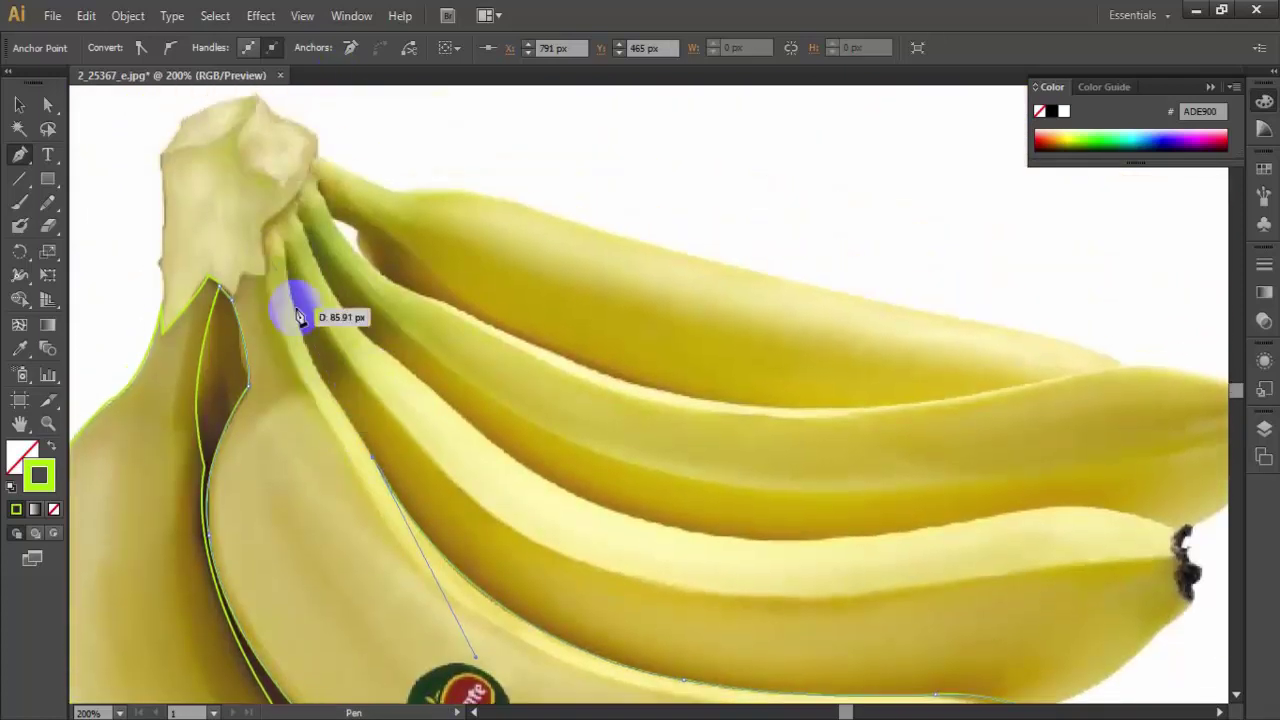
drag(285, 261, 360, 327)
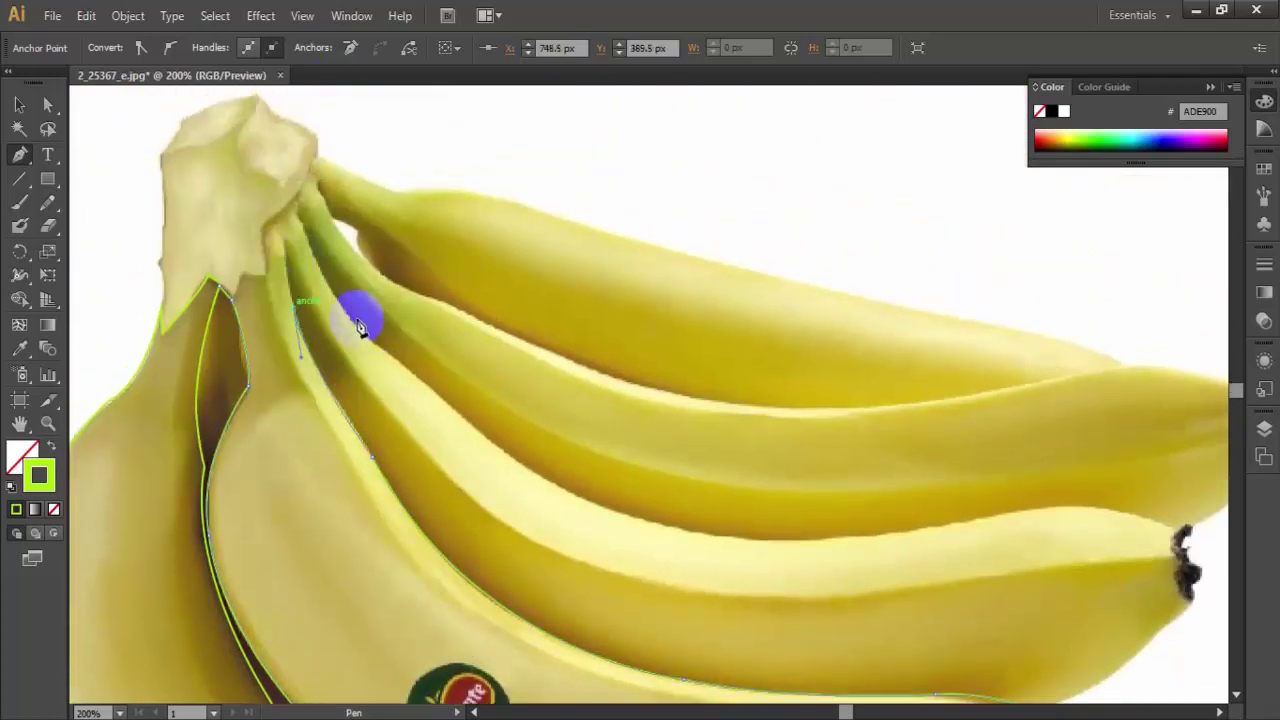
click(284, 240)
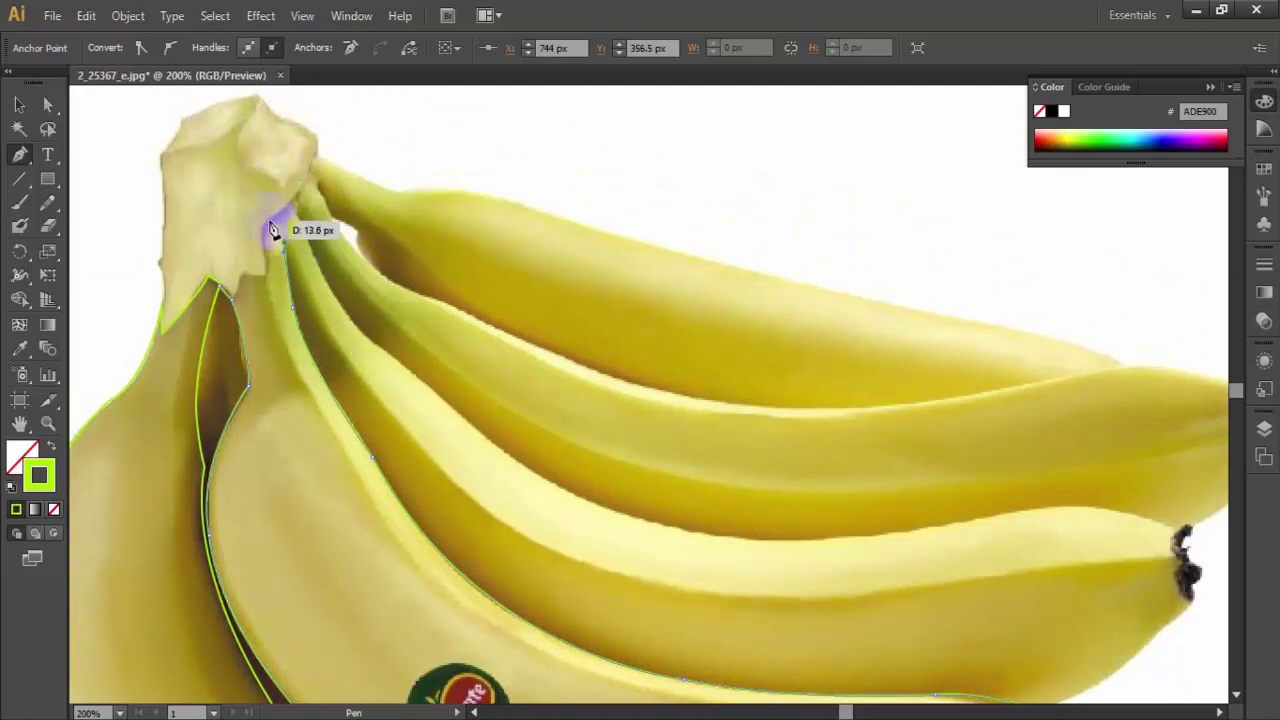
mouse_move(245, 275)
mouse_down()
mouse_move(258, 297)
mouse_move(296, 303)
mouse_up()
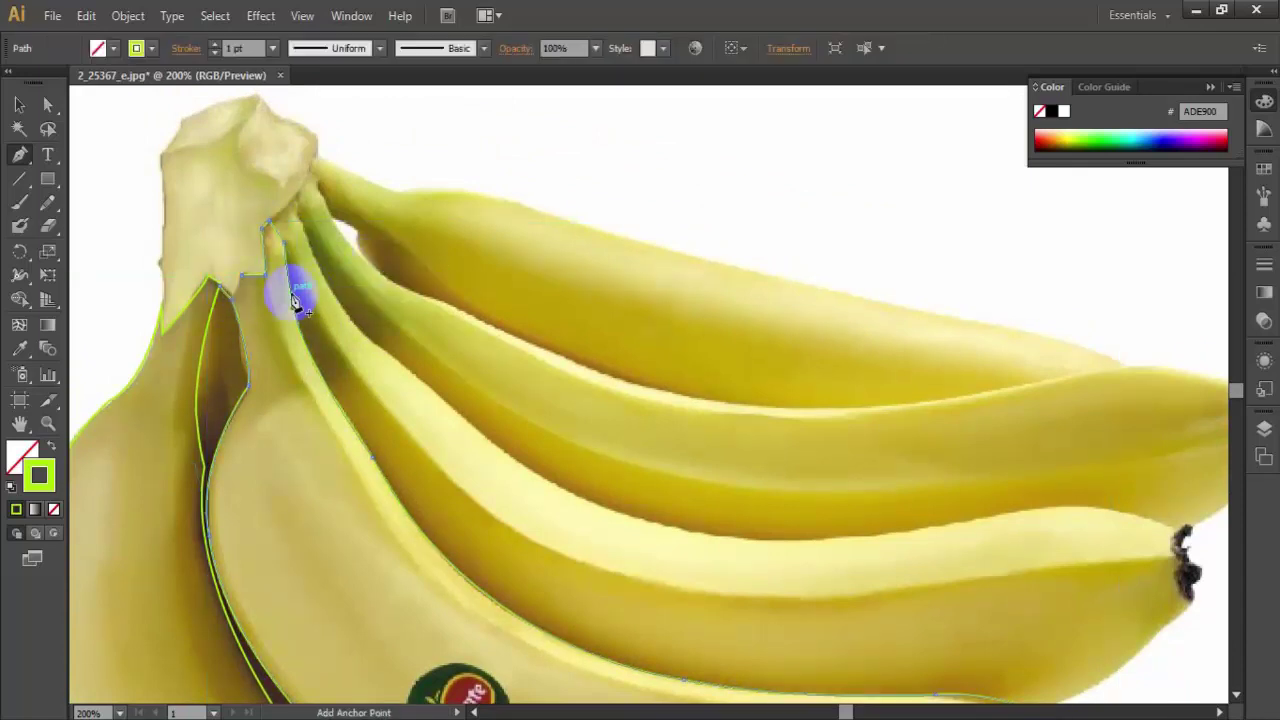
click(225, 290)
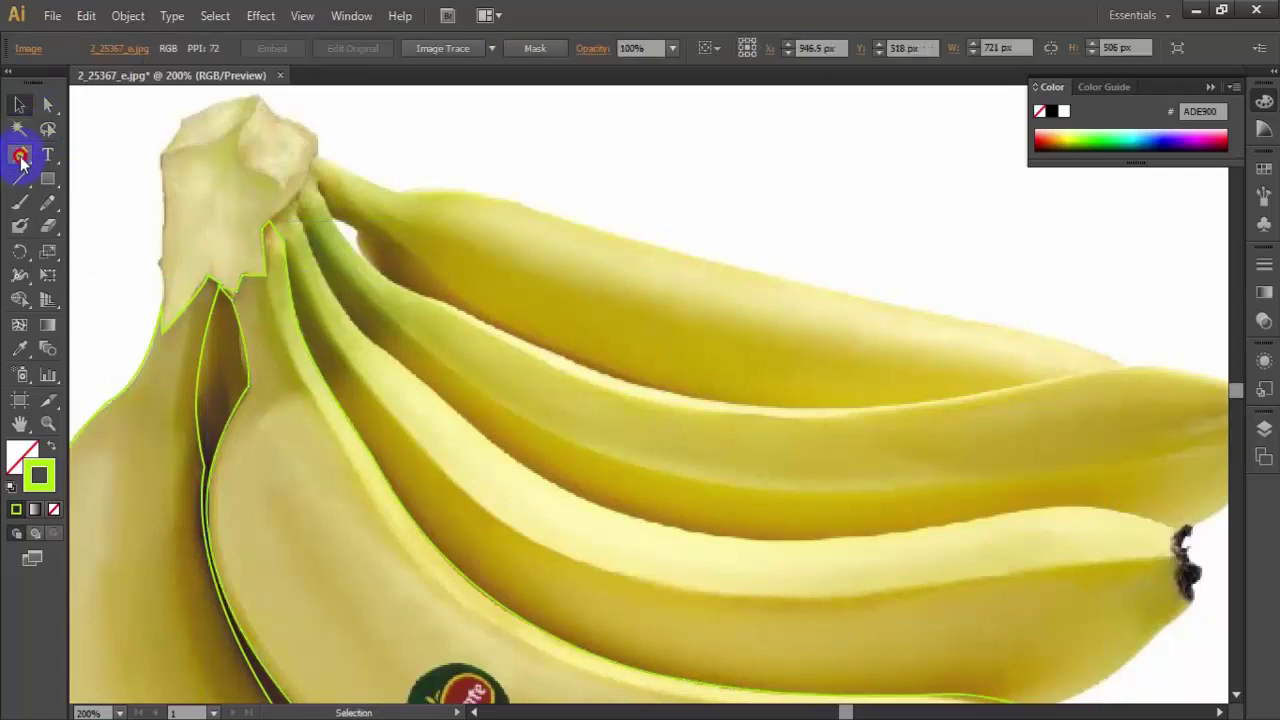
scroll(343, 257, down, 2)
- Begin an outline at the stickered banana's stem, curving along its edge and undoing a misplaced point
drag(299, 151, 388, 308)
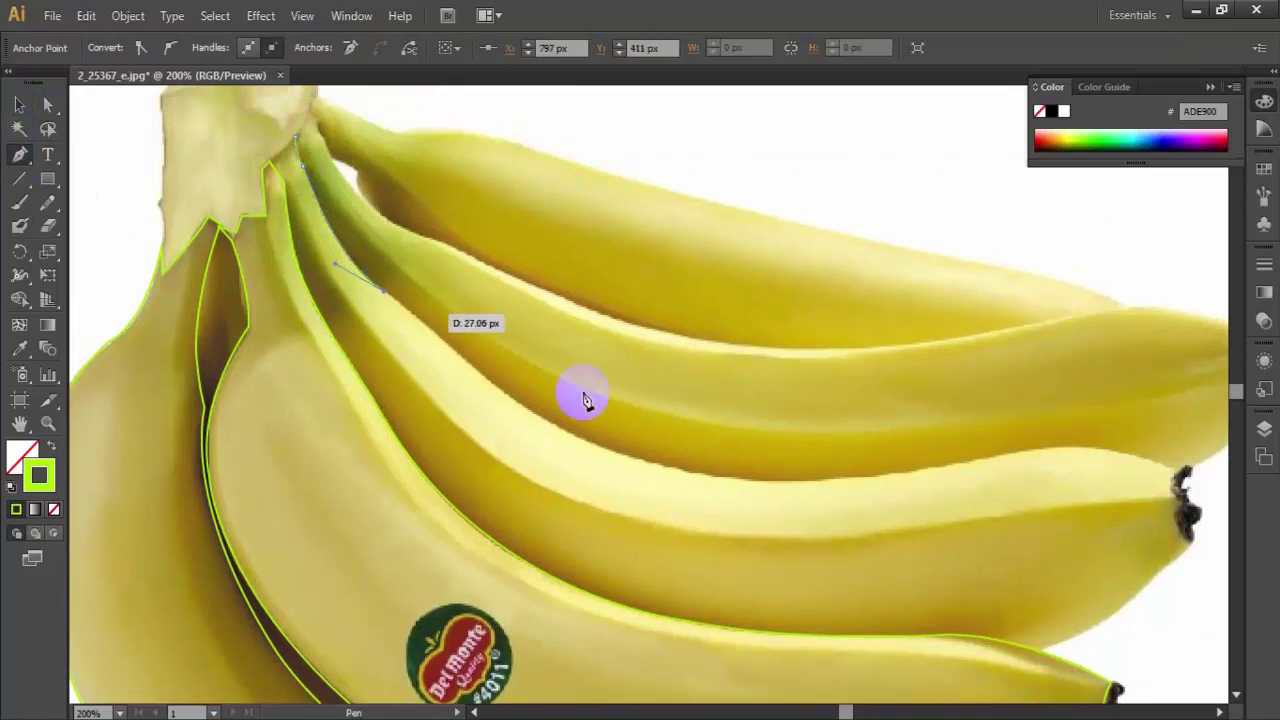
drag(683, 469, 797, 488)
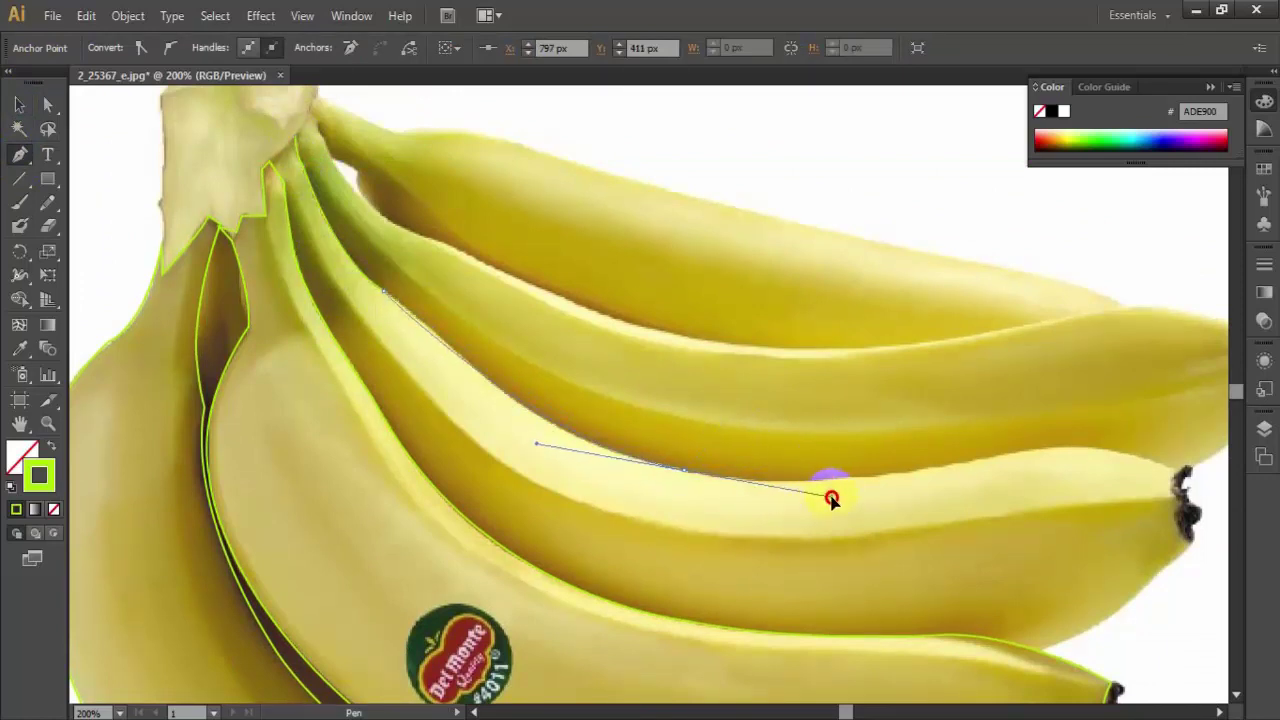
key(ctrl+z)
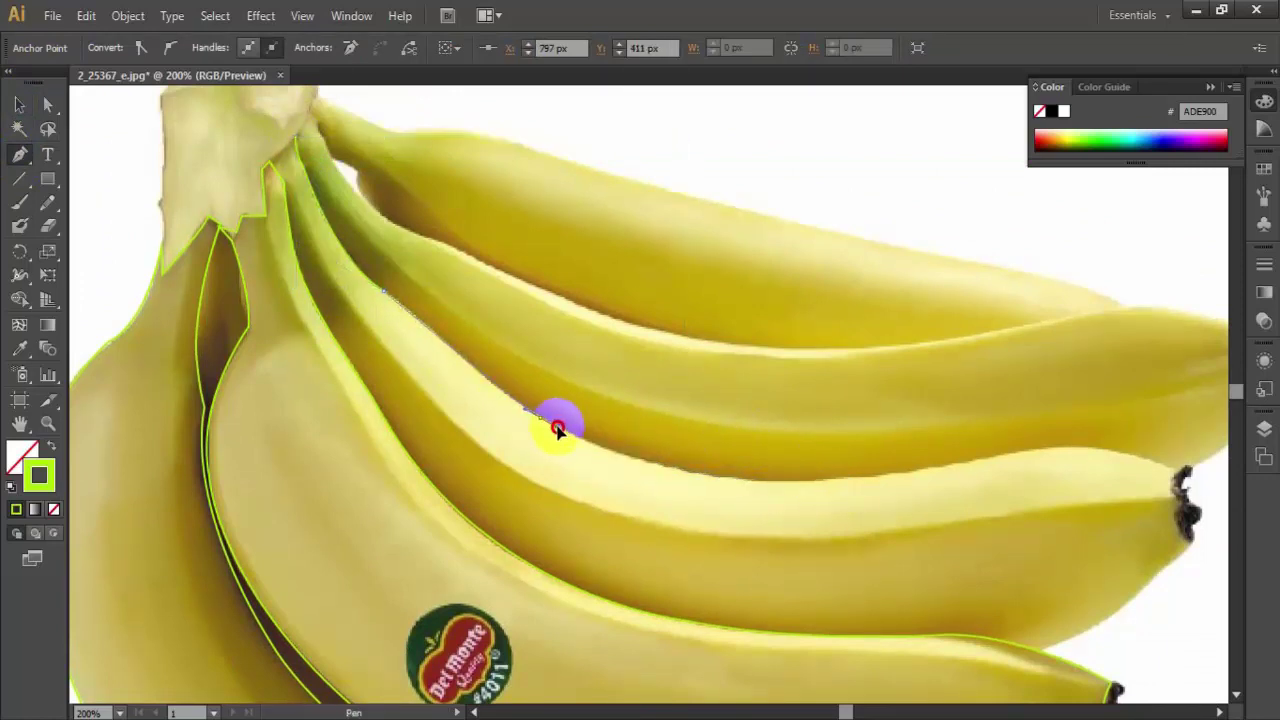
drag(915, 470, 1137, 435)
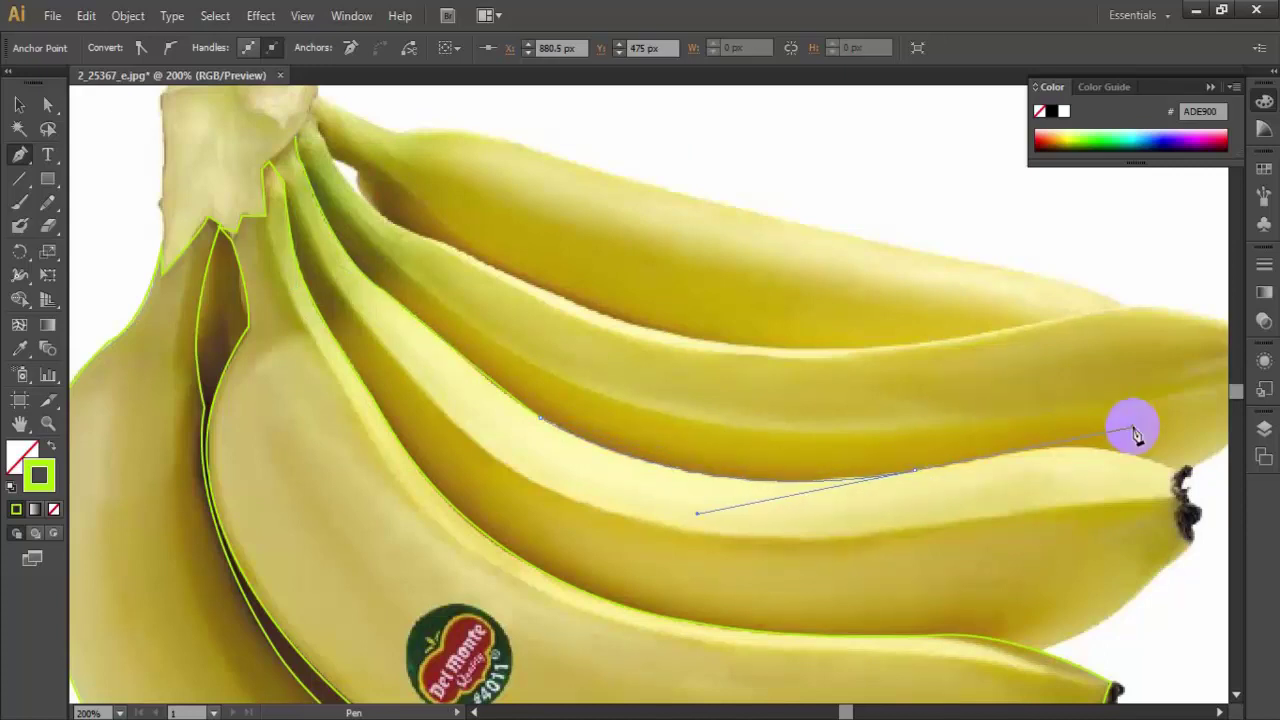
scroll(914, 471, down, 1)
scroll(1190, 437, right, 5)
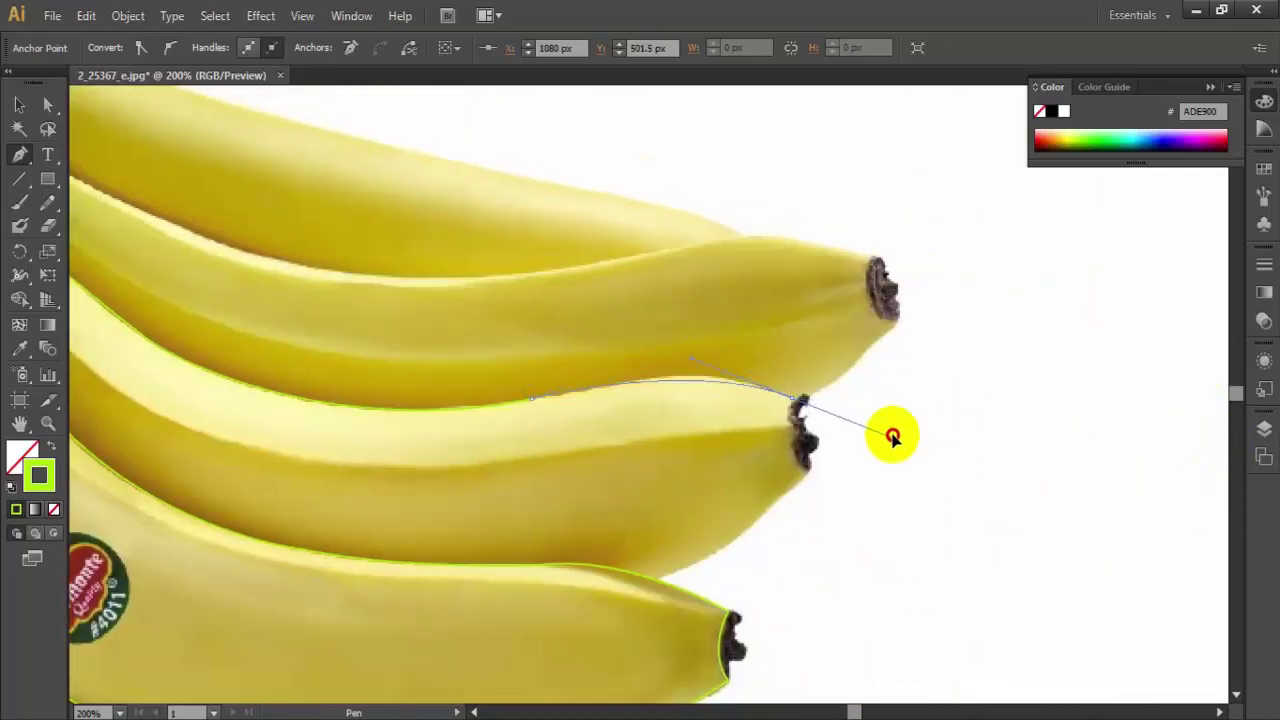
scroll(809, 409, down, 1)
drag(804, 400, 810, 433)
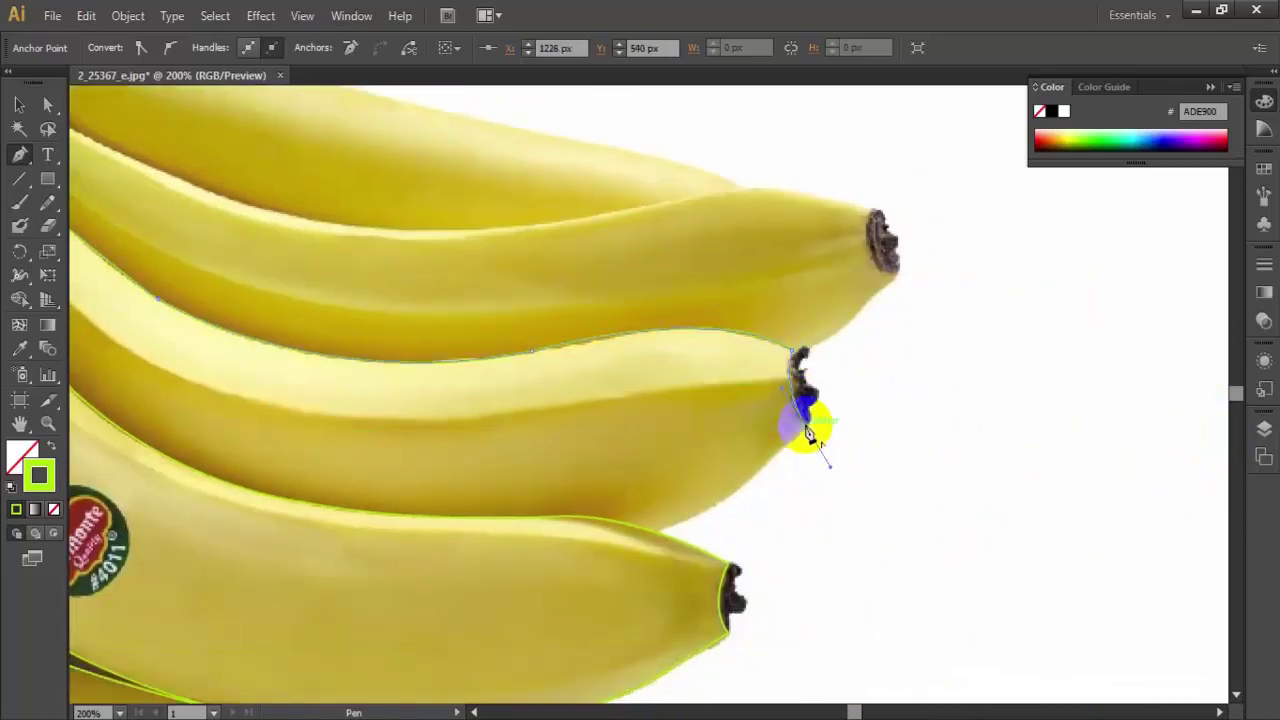
scroll(810, 433, down, 1)
scroll(791, 423, down, 1)
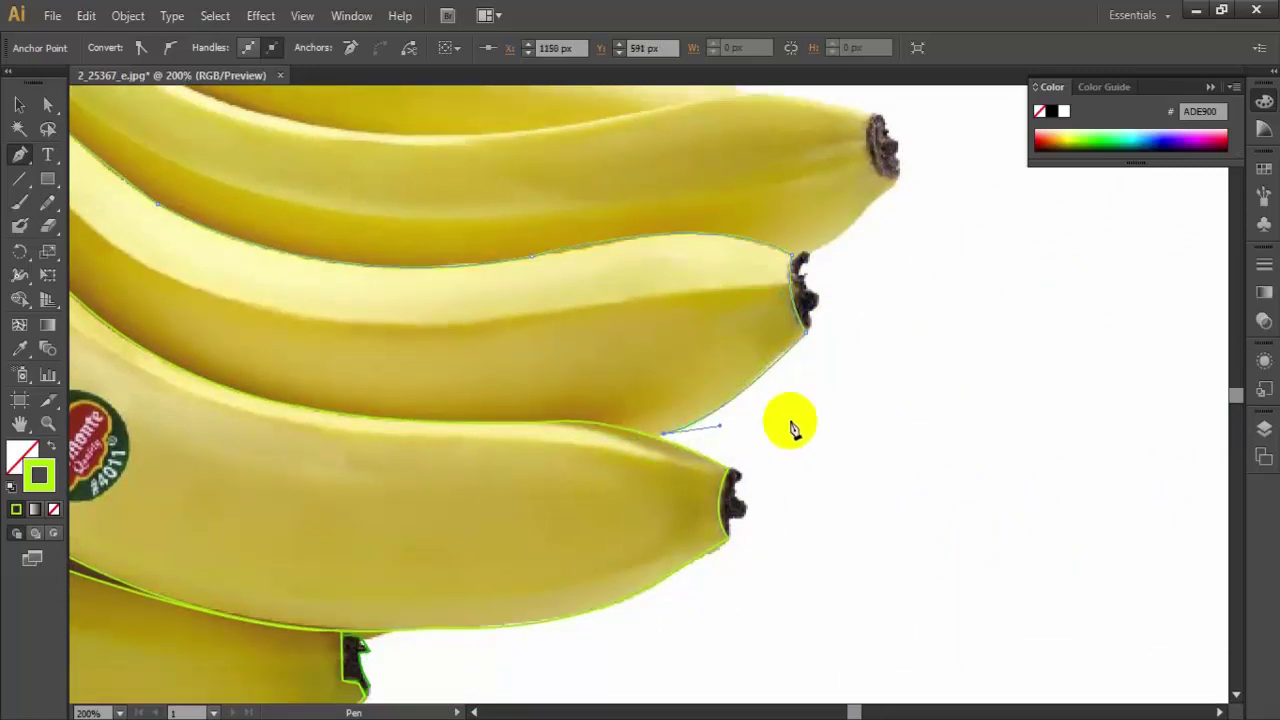
- Zoom in on the banana tips and curve the outline around the stickered banana's tip
key(ctrl+plus)
key(ctrl+plus)
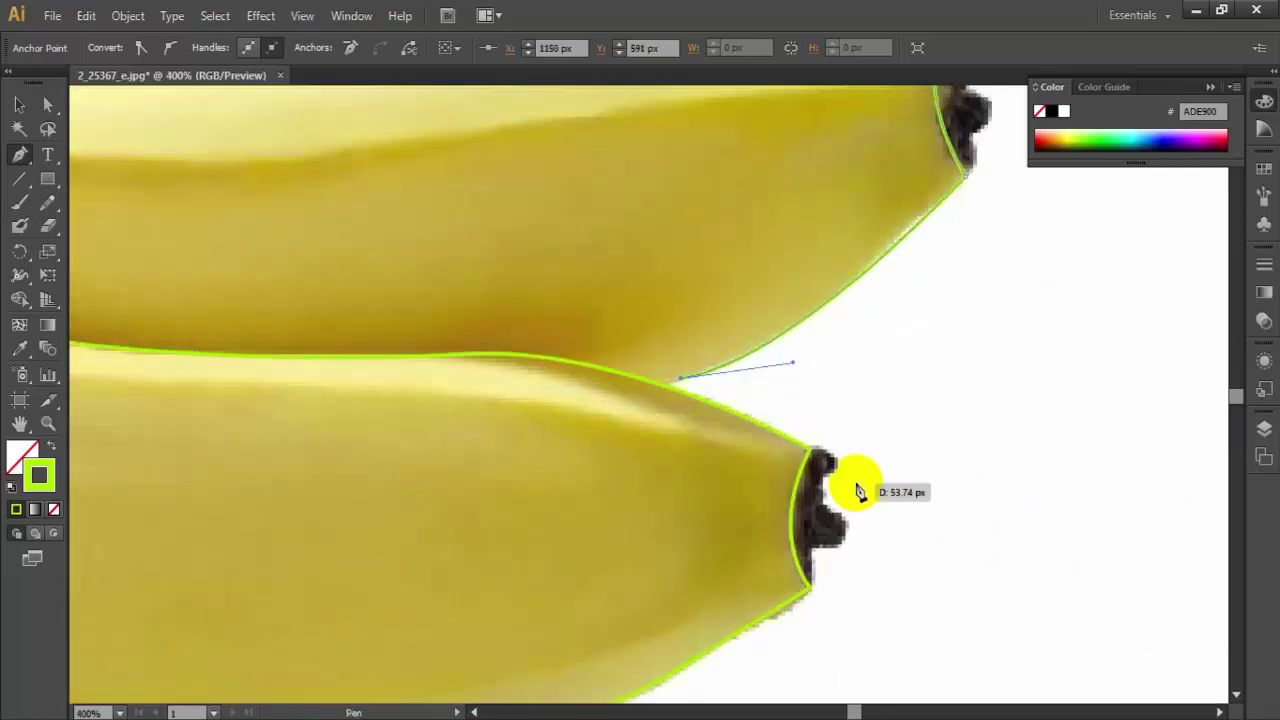
drag(855, 712, 850, 712)
drag(724, 351, 660, 382)
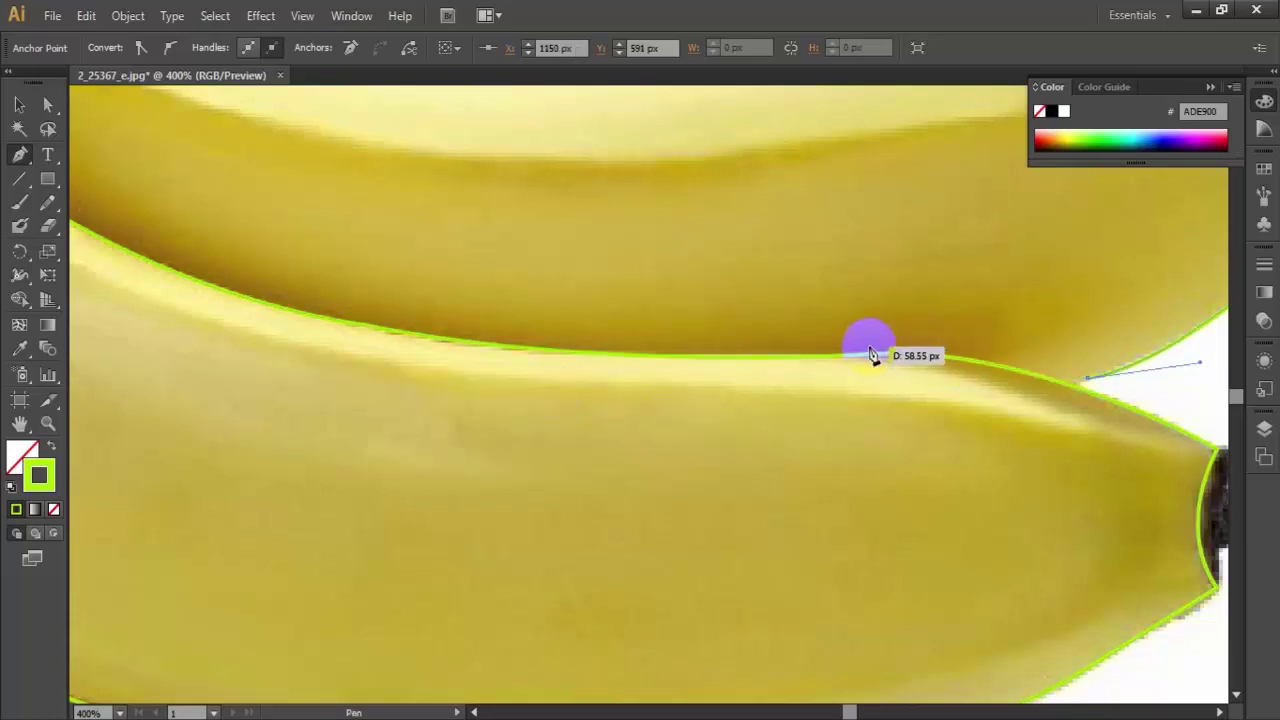
mouse_move(867, 349)
mouse_down()
mouse_move(700, 324)
mouse_move(857, 343)
mouse_move(466, 334)
mouse_move(204, 271)
mouse_up()
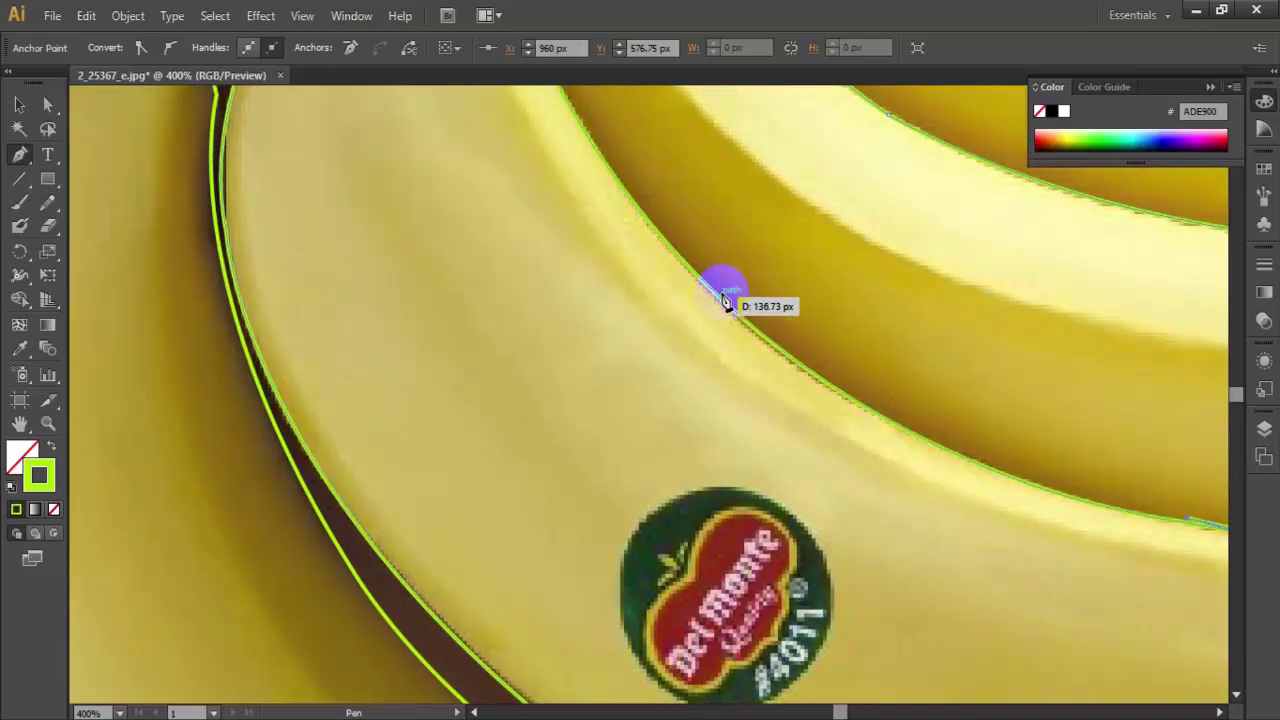
drag(725, 303, 657, 234)
click(825, 378)
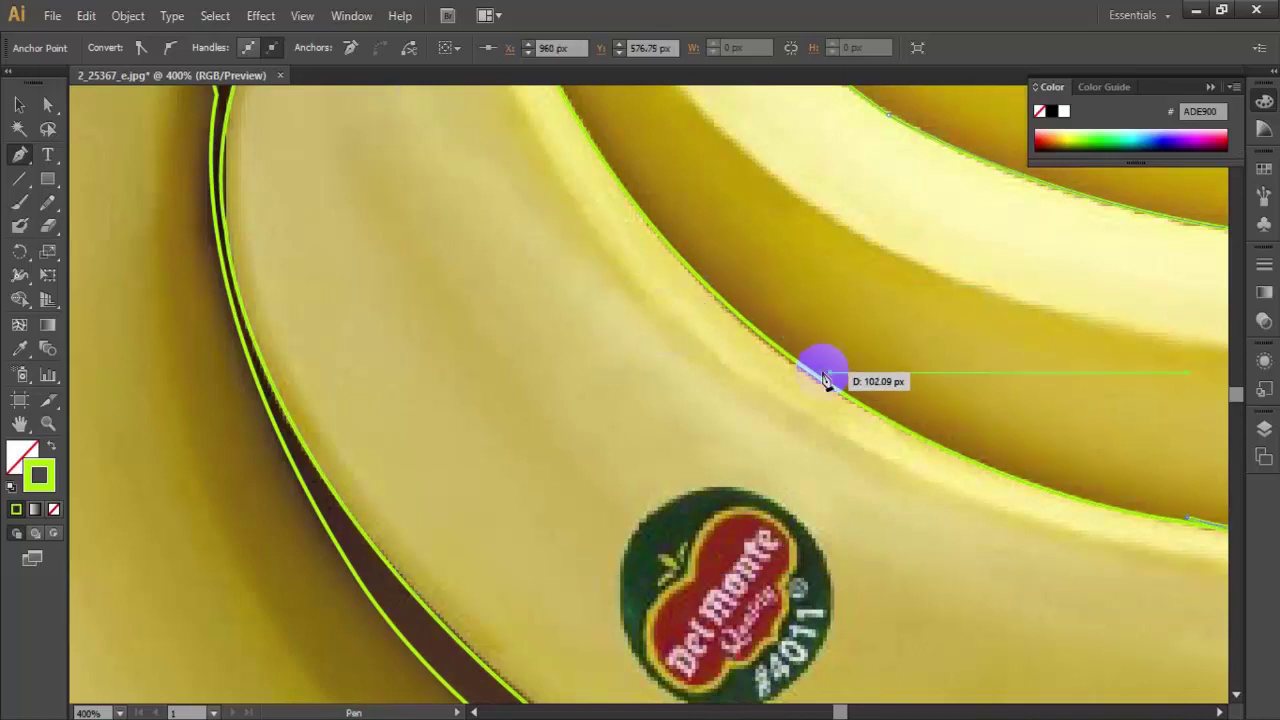
drag(825, 378, 813, 307)
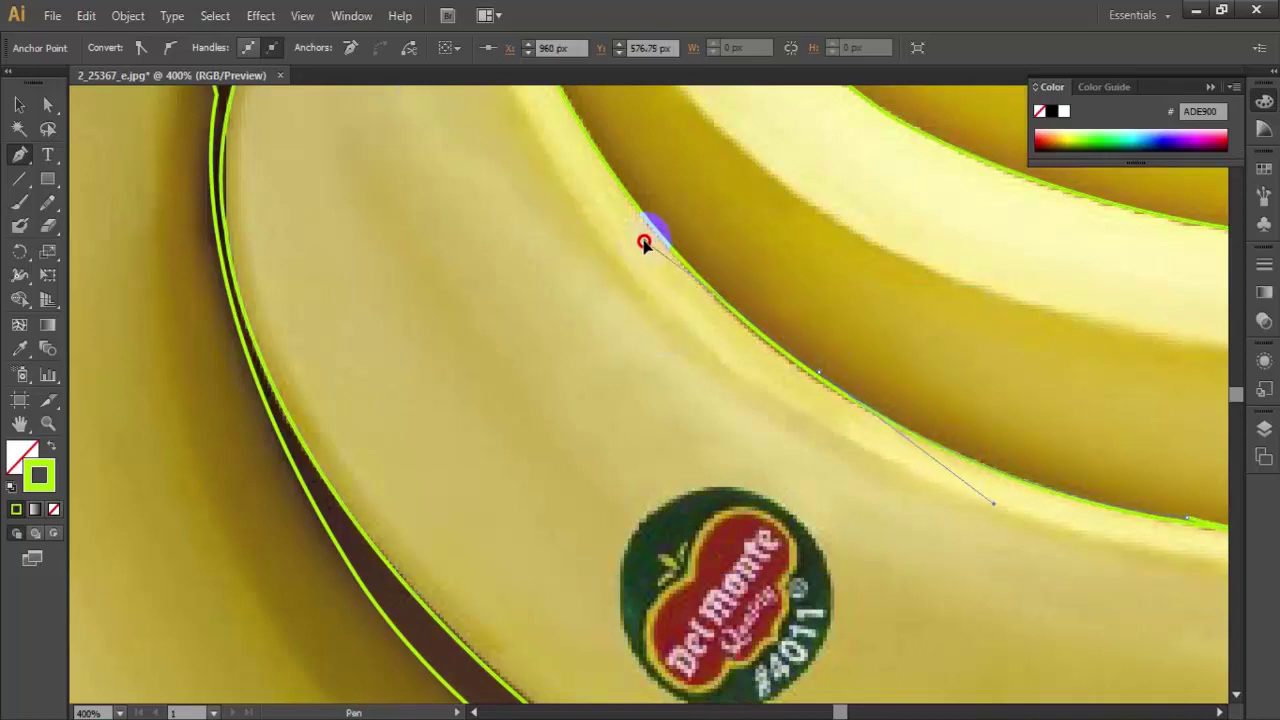
click(829, 371)
- Carry the outline up the stickered banana's upper edge and close it at the stem top
scroll(857, 380, up, 5)
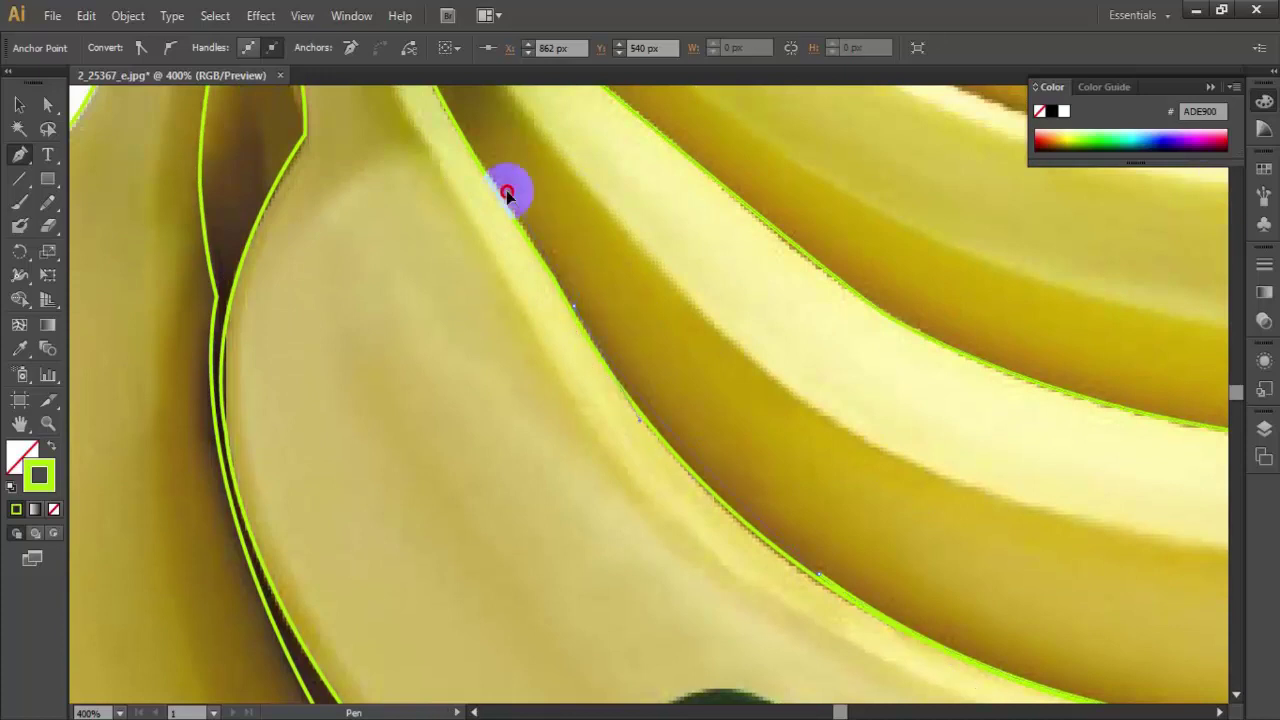
drag(578, 300, 443, 277)
scroll(595, 303, up, 5)
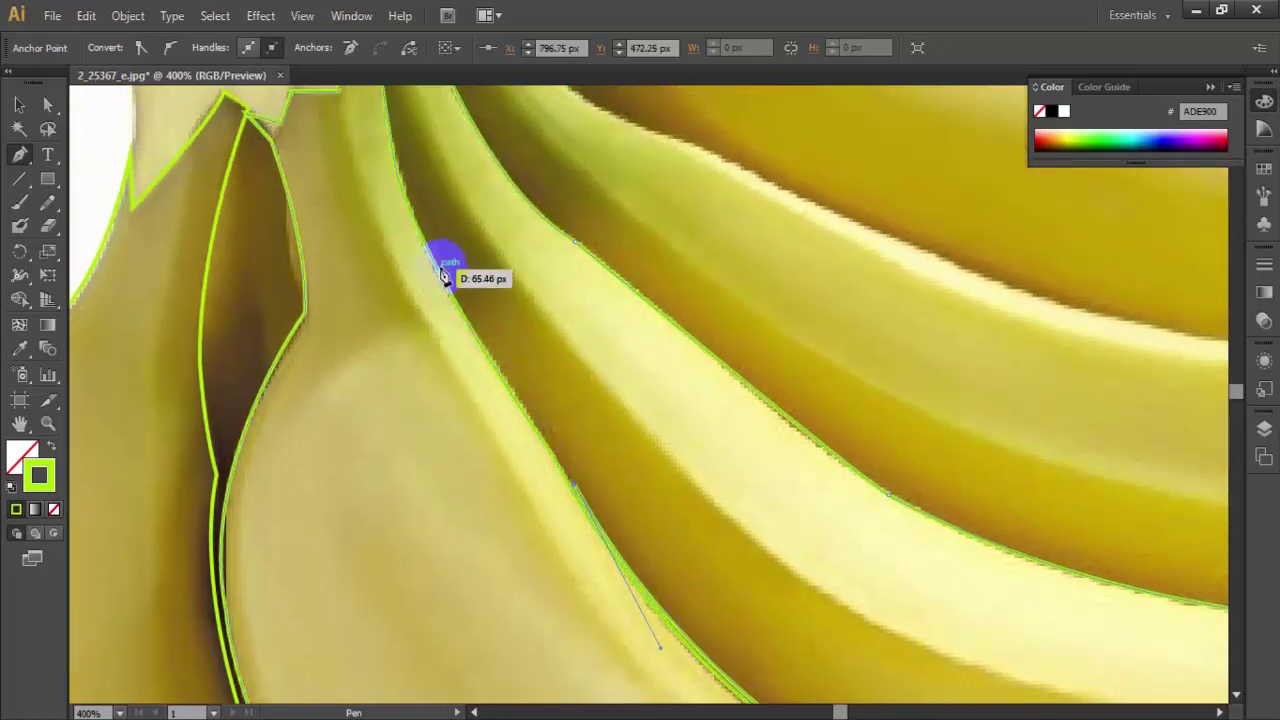
click(403, 192)
scroll(509, 266, up, 5)
mouse_move(386, 194)
mouse_down()
mouse_move(390, 90)
mouse_move(363, 130)
mouse_up()
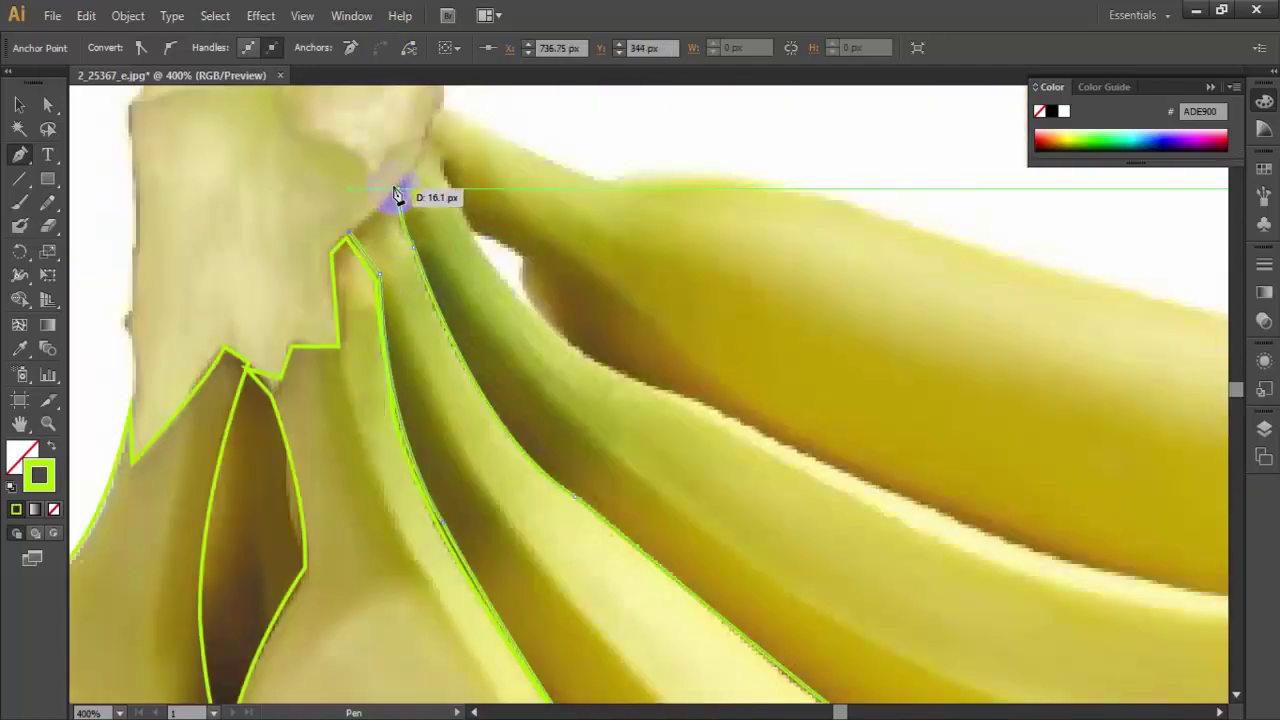
click(398, 192)
click(19, 104)
- Zoom out over the banana bunch and select the existing banana outline path
click(126, 194)
key(ctrl+minus)
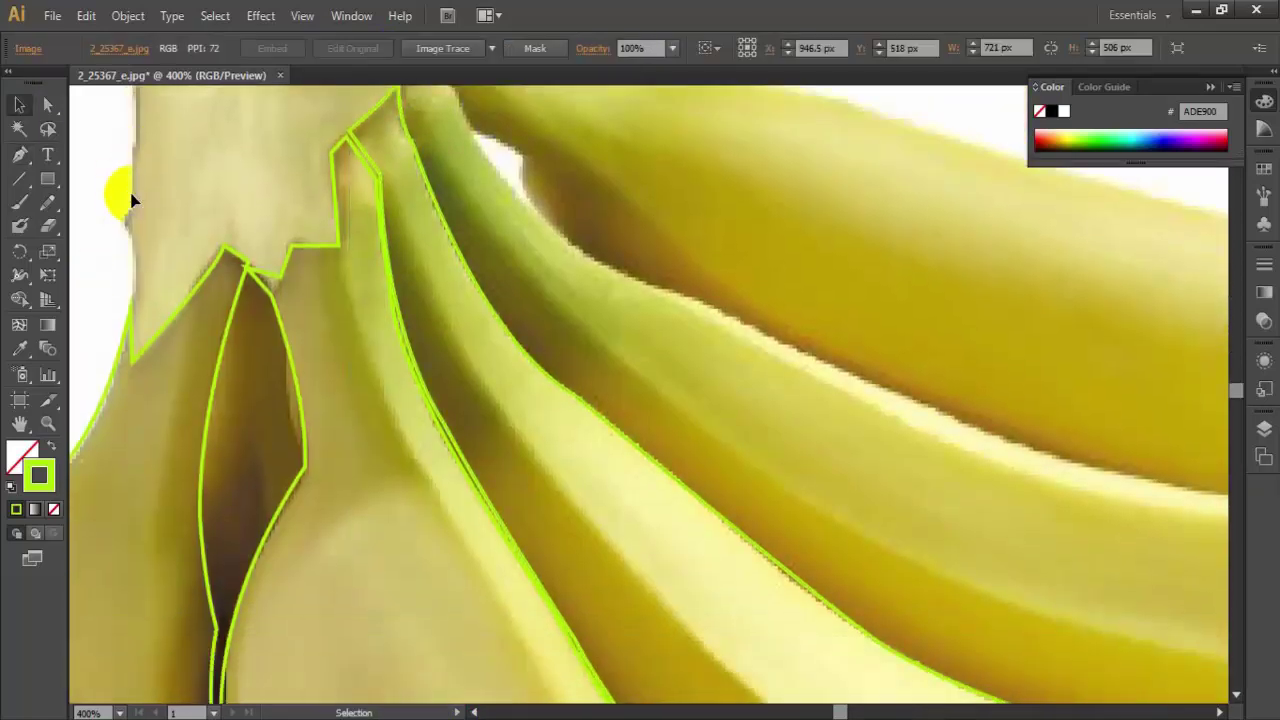
scroll(126, 194, down, 3)
scroll(826, 655, down, 2)
scroll(797, 660, down, 1)
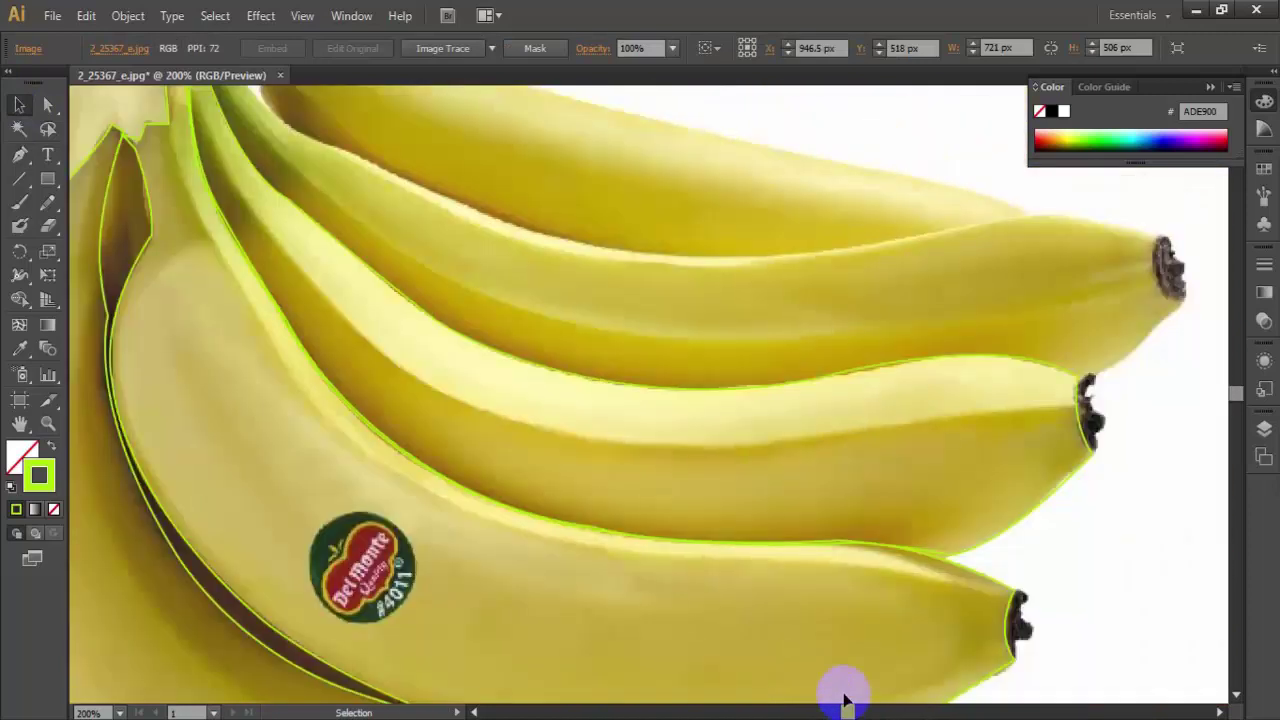
scroll(846, 694, up, 2)
scroll(750, 577, down, 2)
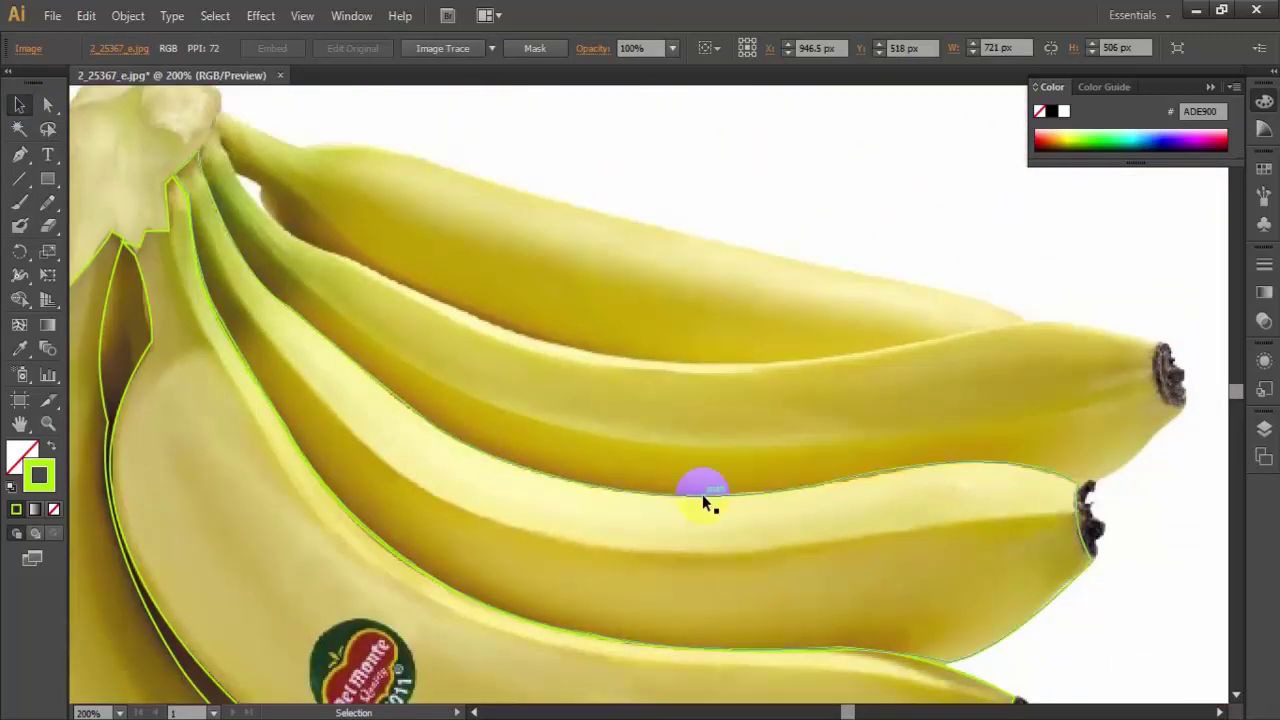
click(703, 496)
- Pen-trace the upper banana's top edge with smooth anchors from the stem out to its tip
click(19, 154)
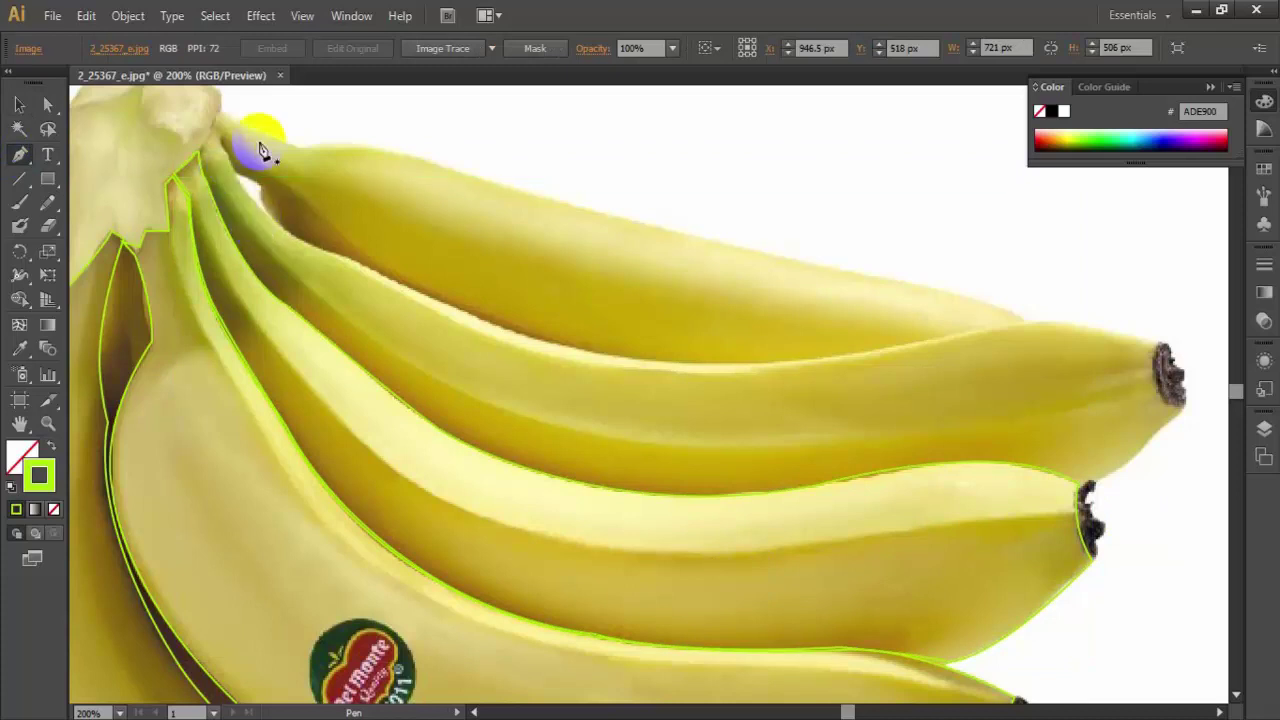
click(322, 250)
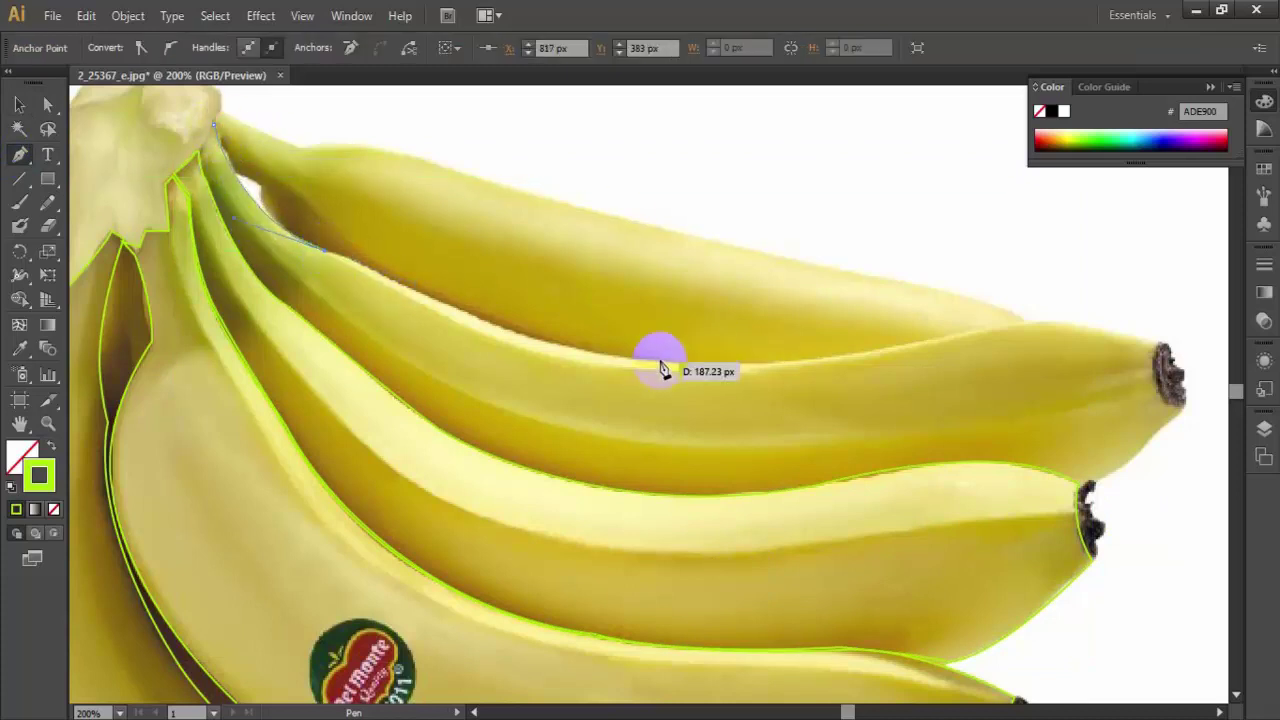
drag(659, 358, 790, 360)
mouse_move(950, 336)
mouse_down()
mouse_move(1118, 294)
mouse_move(1125, 350)
mouse_move(1114, 345)
mouse_up()
click(1162, 345)
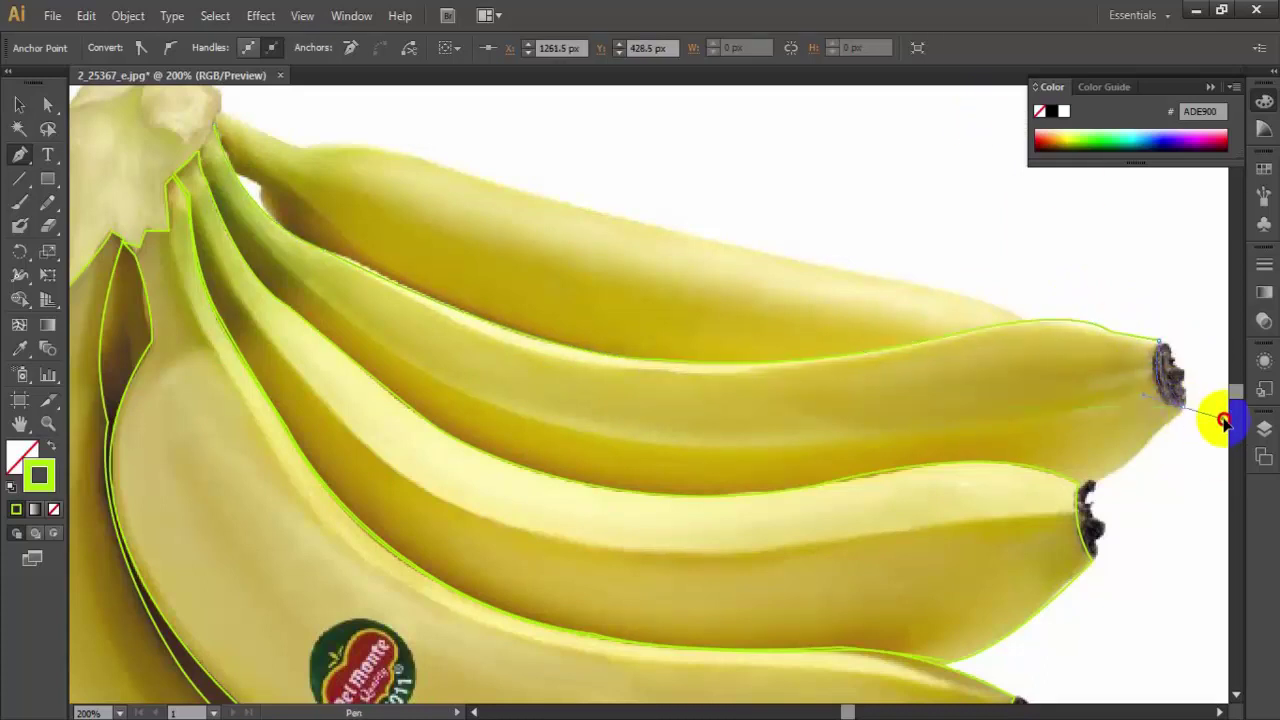
scroll(1215, 420, right, 3)
scroll(977, 415, down, 3)
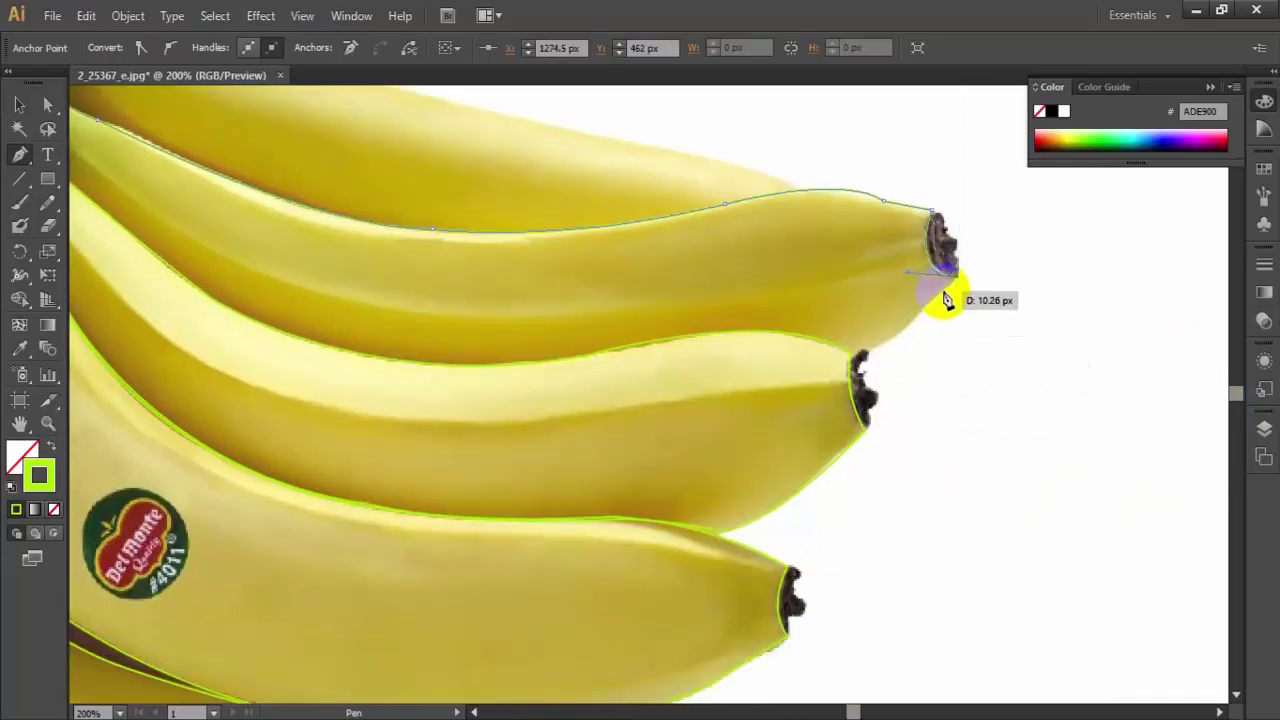
click(915, 308)
drag(865, 352, 880, 354)
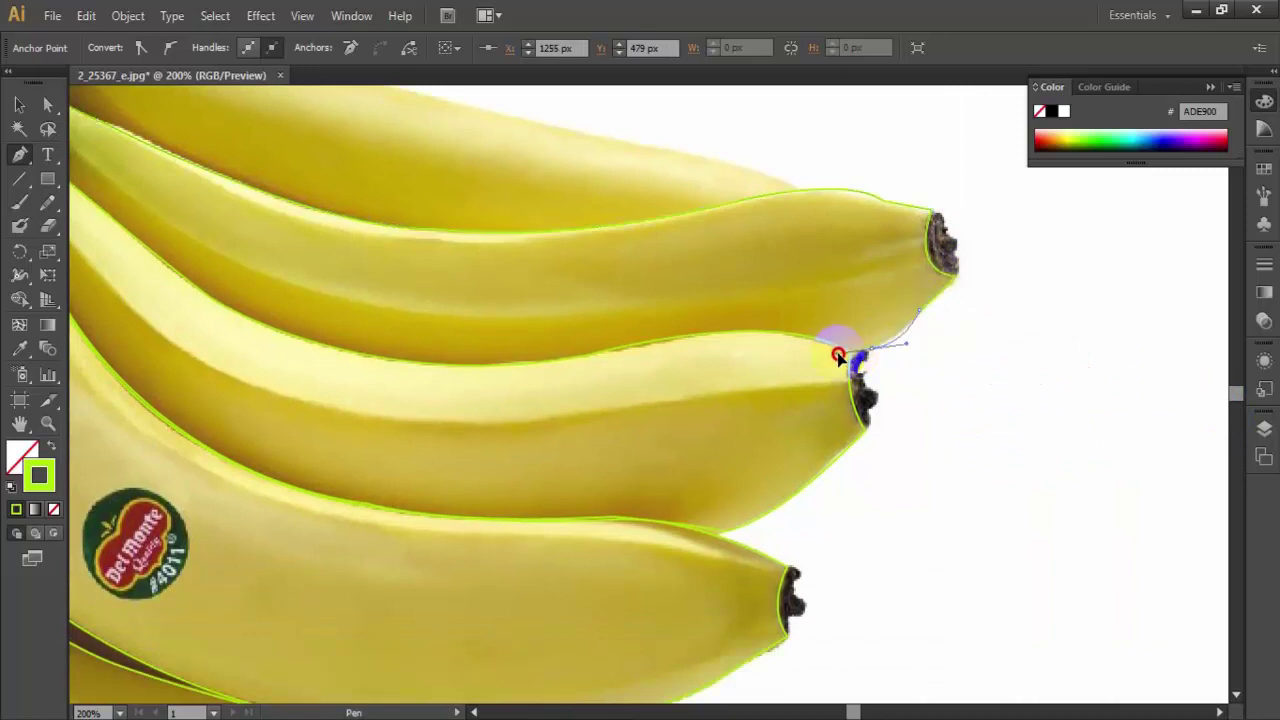
scroll(885, 340, down, 2)
scroll(997, 311, up, 1)
click(852, 303)
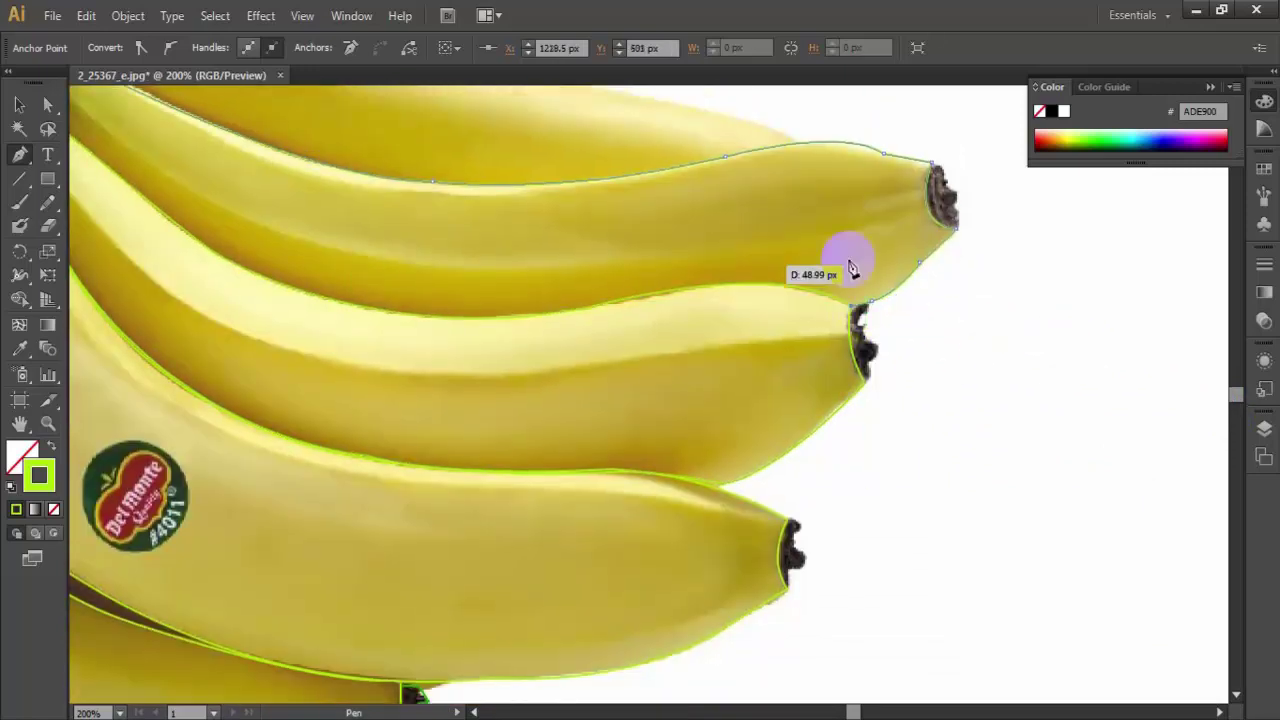
- Curve the outline back along the underside, close it at the stem, and deselect
click(634, 294)
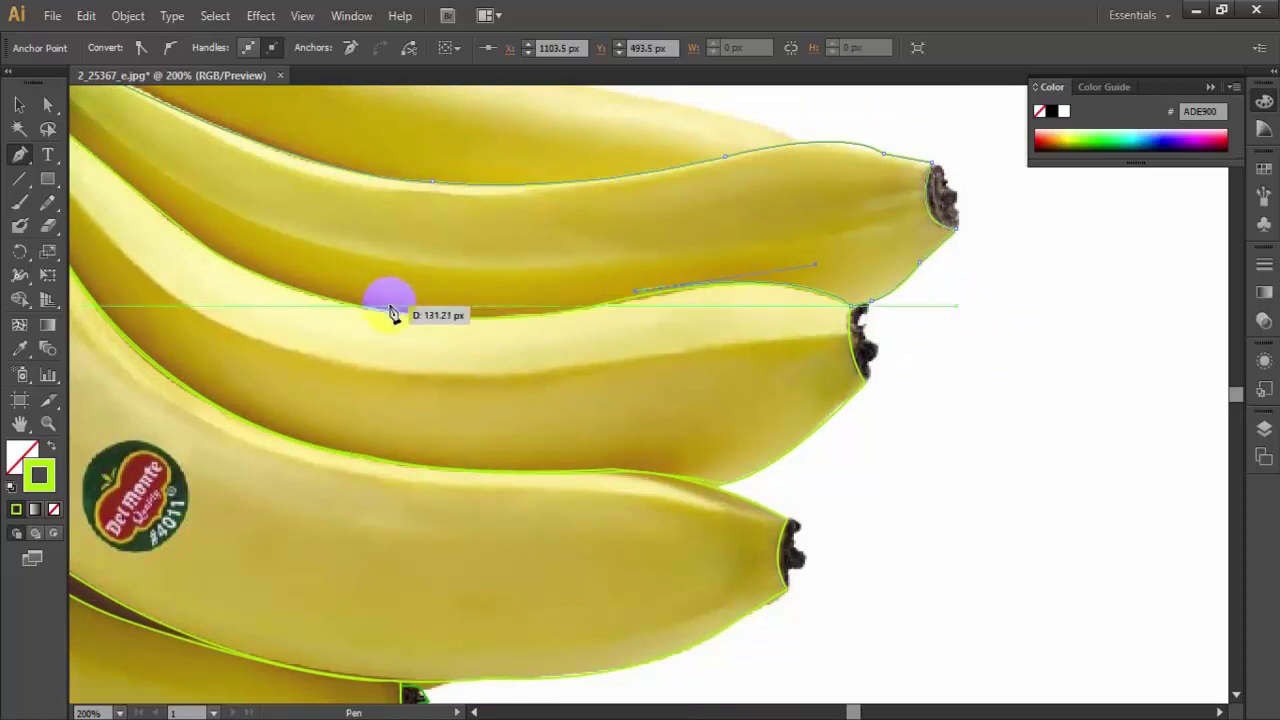
mouse_move(365, 299)
mouse_down()
mouse_move(232, 286)
mouse_move(470, 338)
mouse_up()
scroll(857, 694, left, 5)
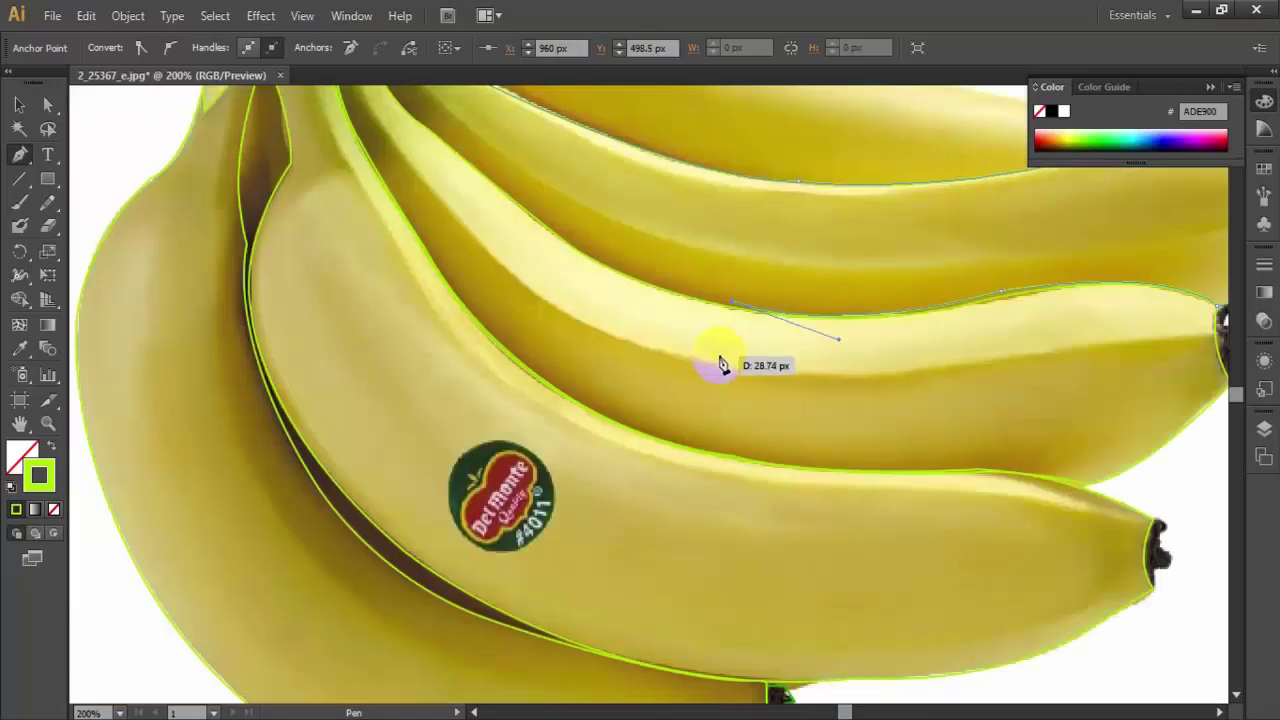
drag(722, 365, 413, 165)
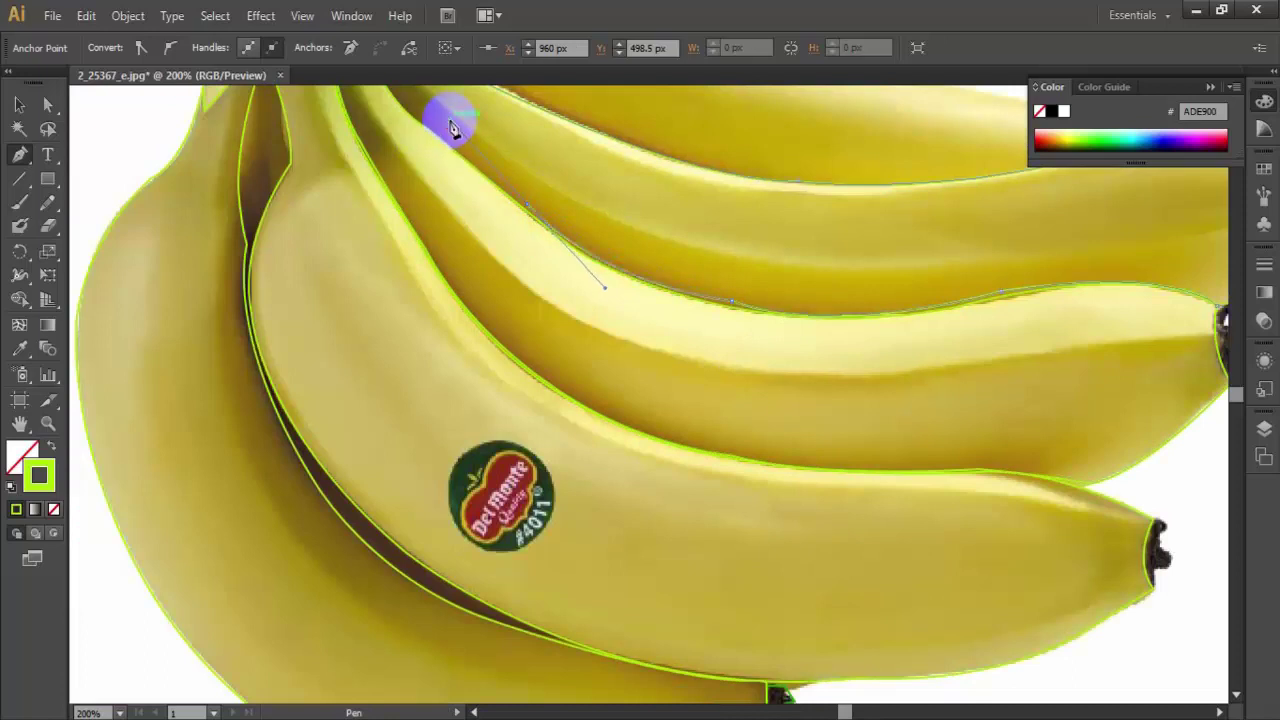
scroll(450, 122, up, 3)
drag(586, 214, 453, 258)
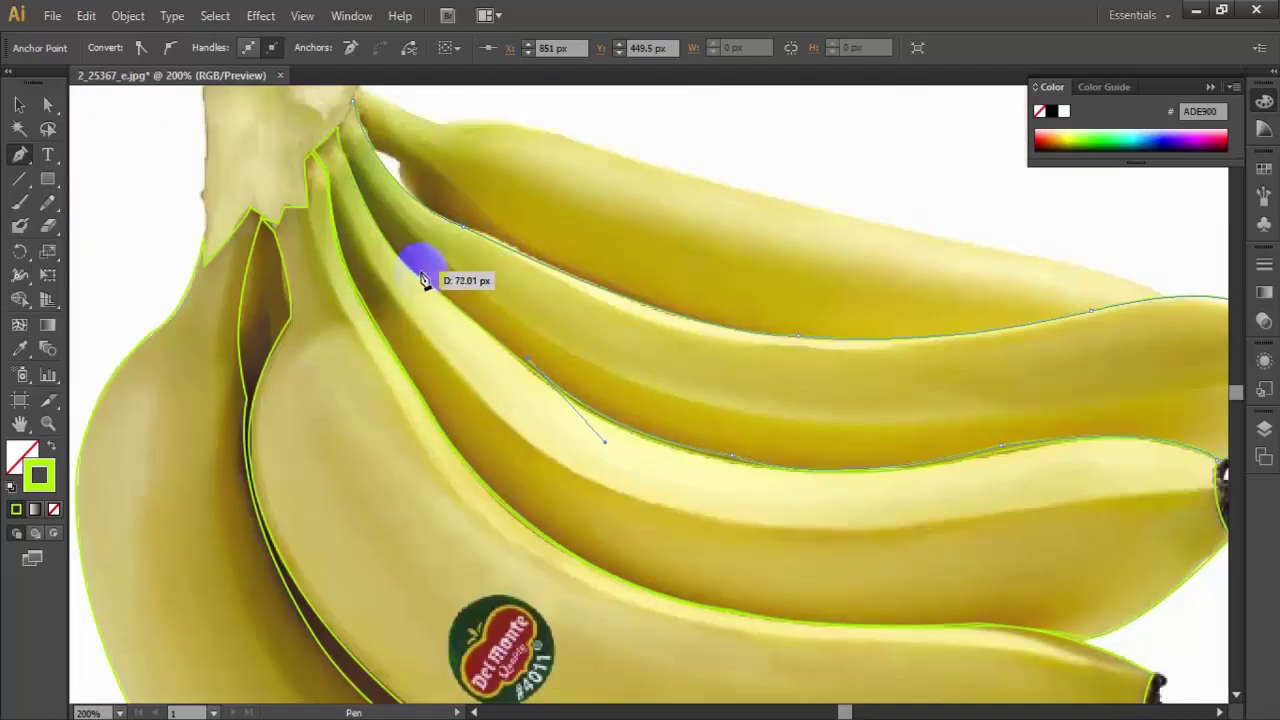
drag(422, 278, 423, 266)
scroll(492, 310, up, 3)
mouse_move(352, 220)
mouse_down()
mouse_move(352, 265)
mouse_move(303, 152)
mouse_up()
drag(338, 245, 340, 230)
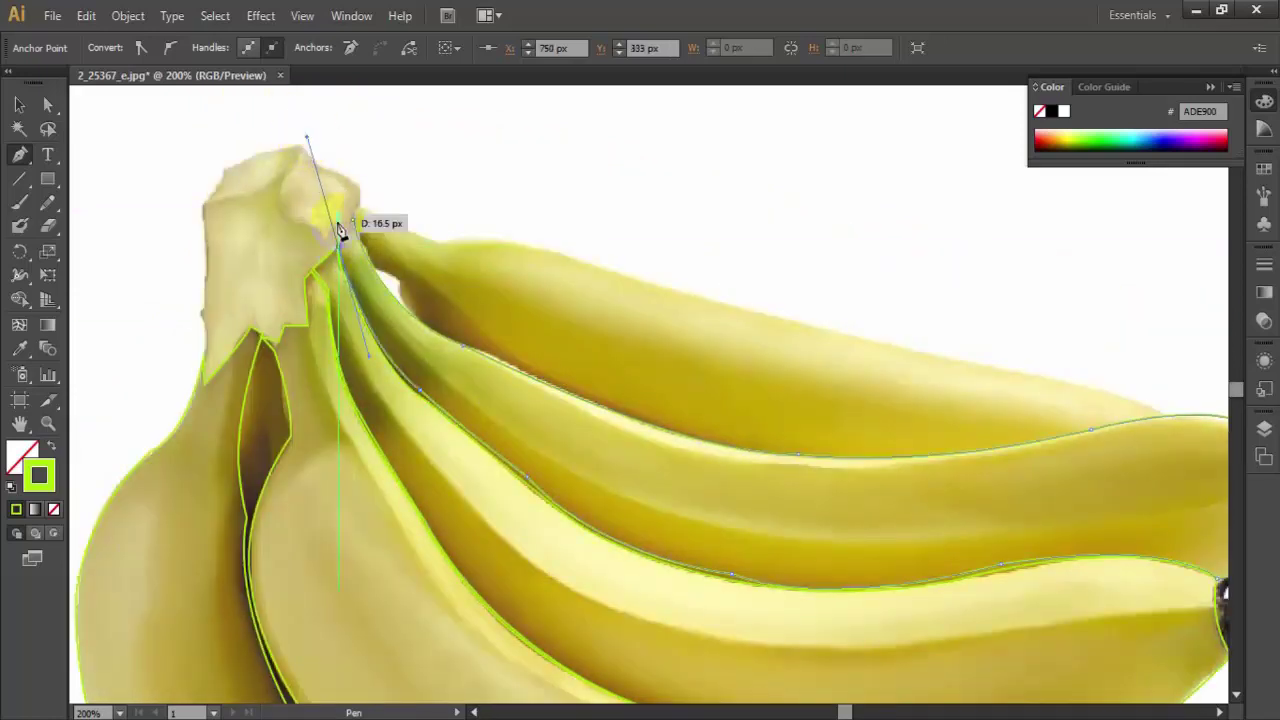
key(v)
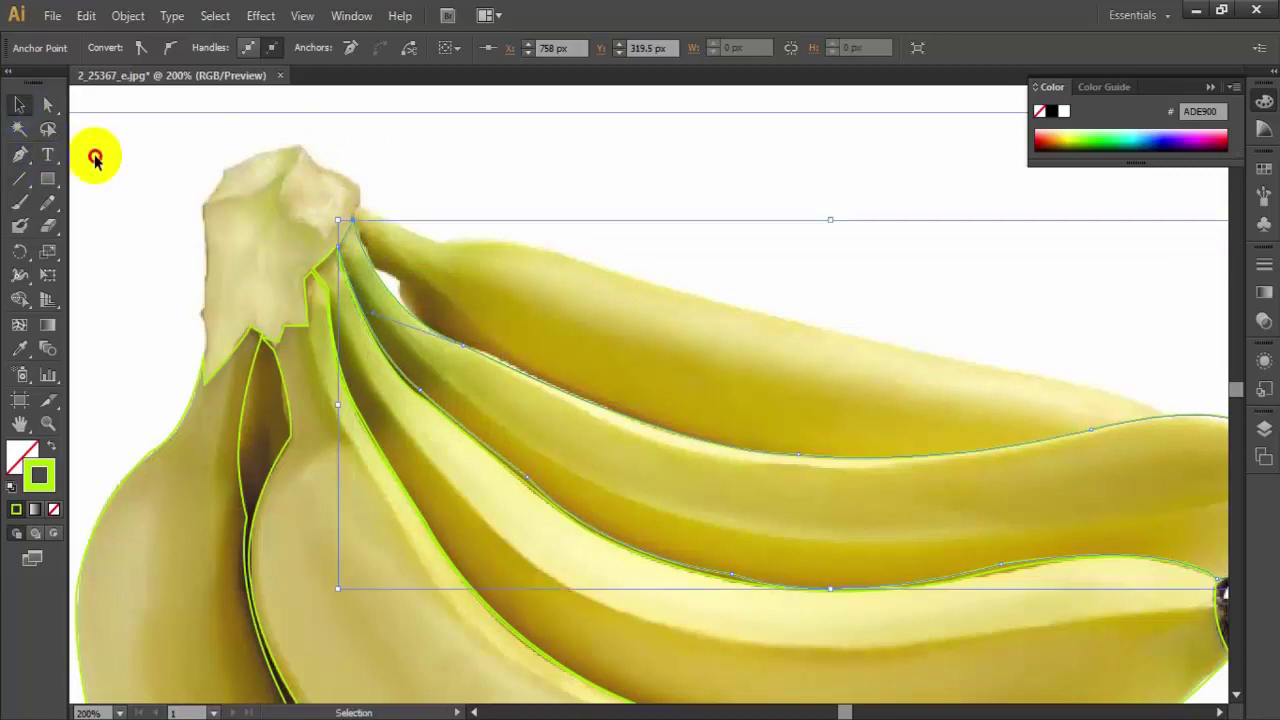
scroll(180, 130, up, 2)
click(333, 190)
scroll(333, 186, down, 2)
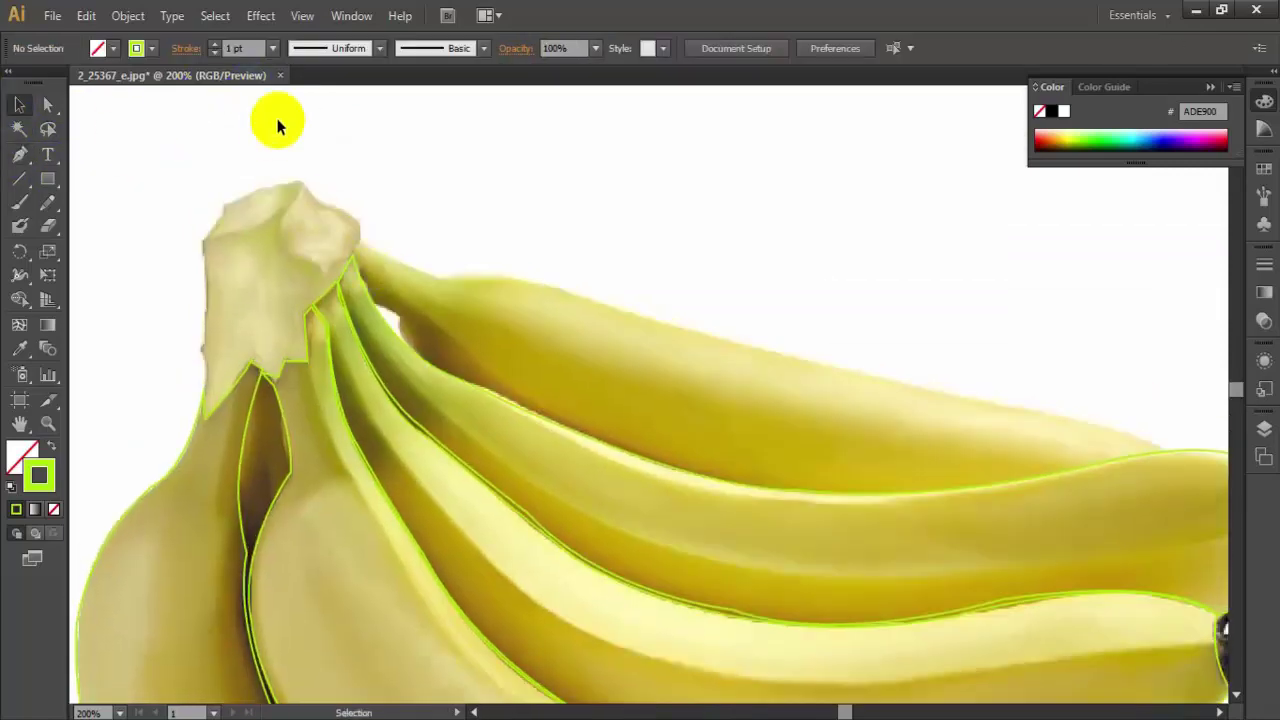
- Pen-trace the topmost banana's upper edge with curved anchors from the stem toward its tip
key(p)
scroll(480, 274, down, 2)
click(360, 157)
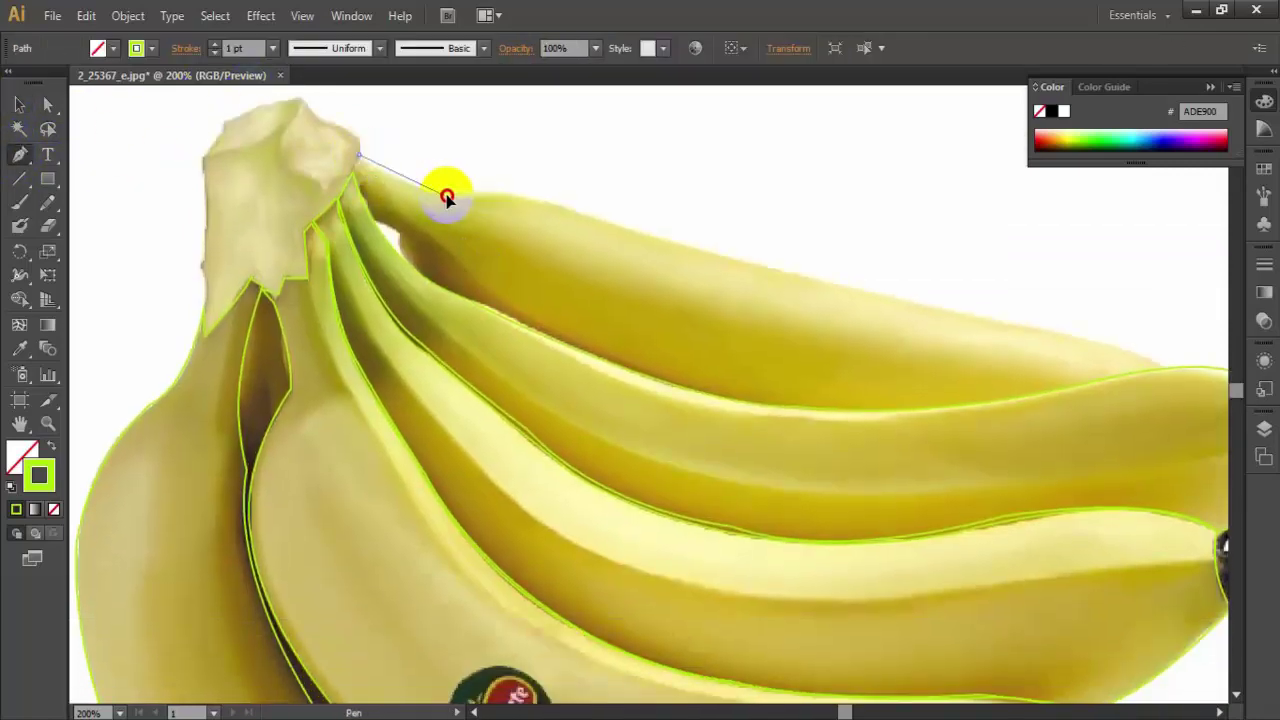
drag(443, 190, 594, 223)
drag(680, 241, 866, 308)
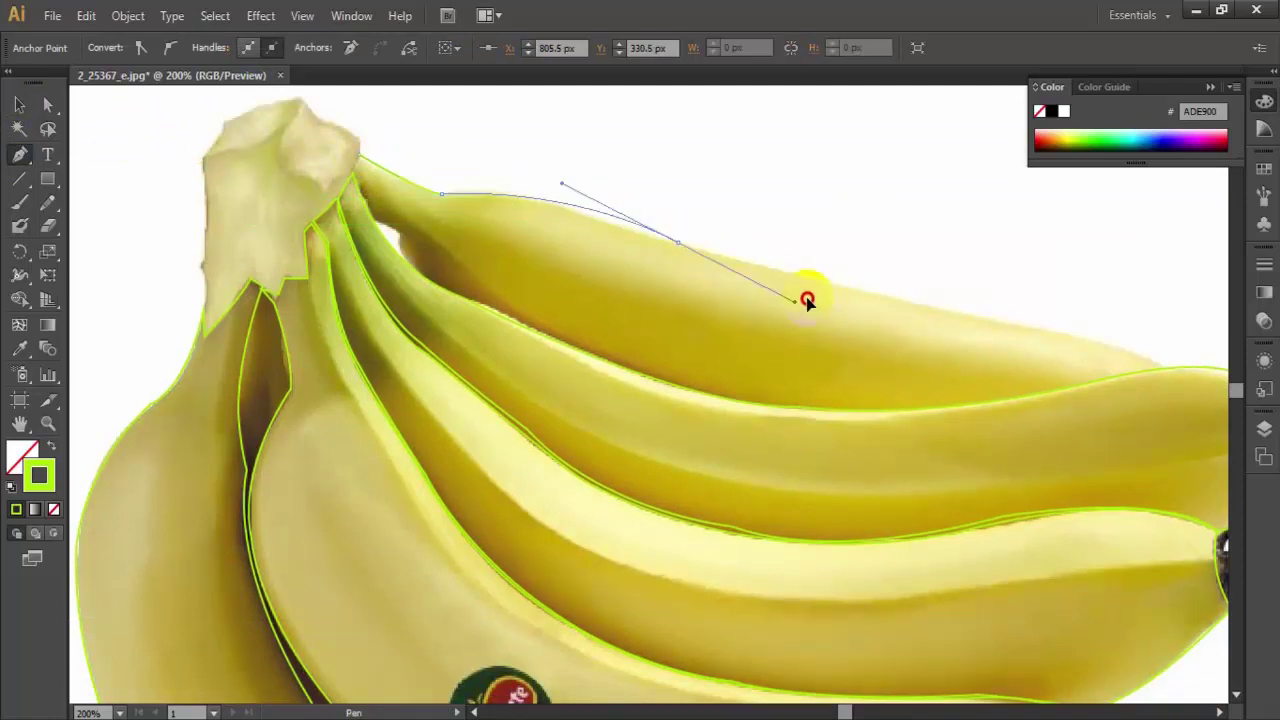
drag(845, 712, 848, 712)
drag(810, 330, 840, 333)
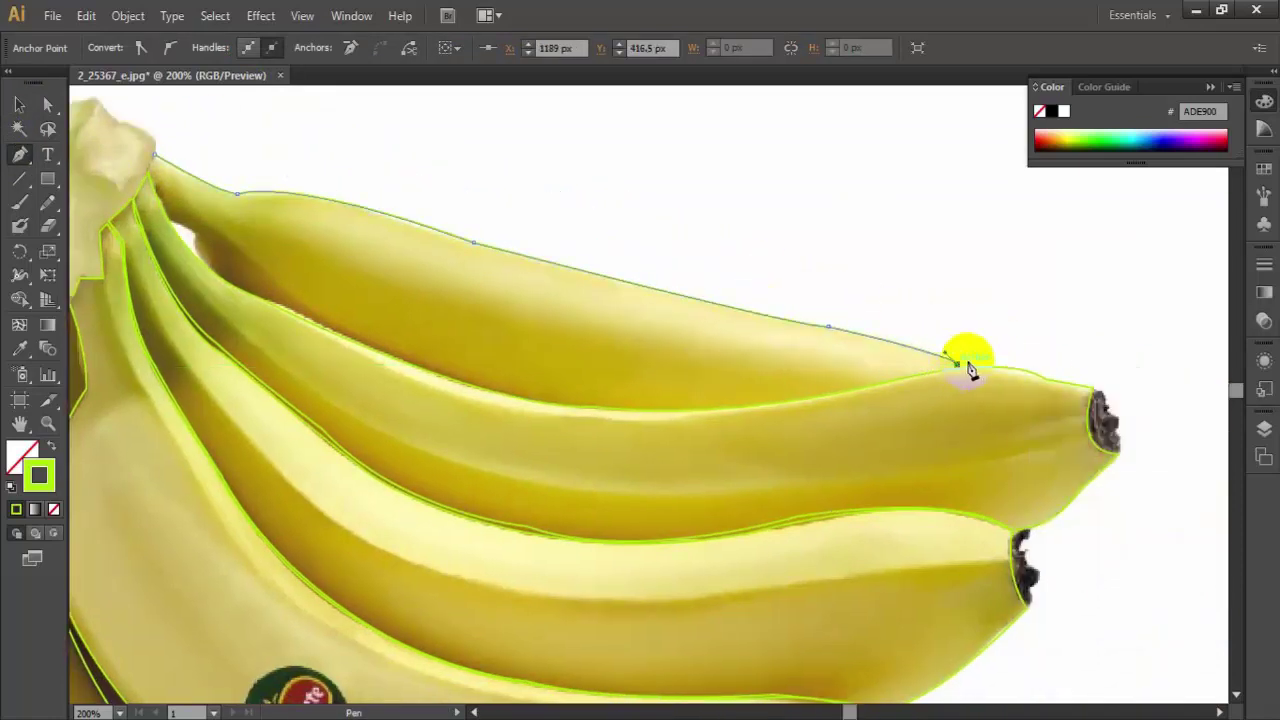
- Curve the outline back along the topmost banana's underside toward the stem
scroll(969, 369, down, 3)
drag(678, 336, 742, 330)
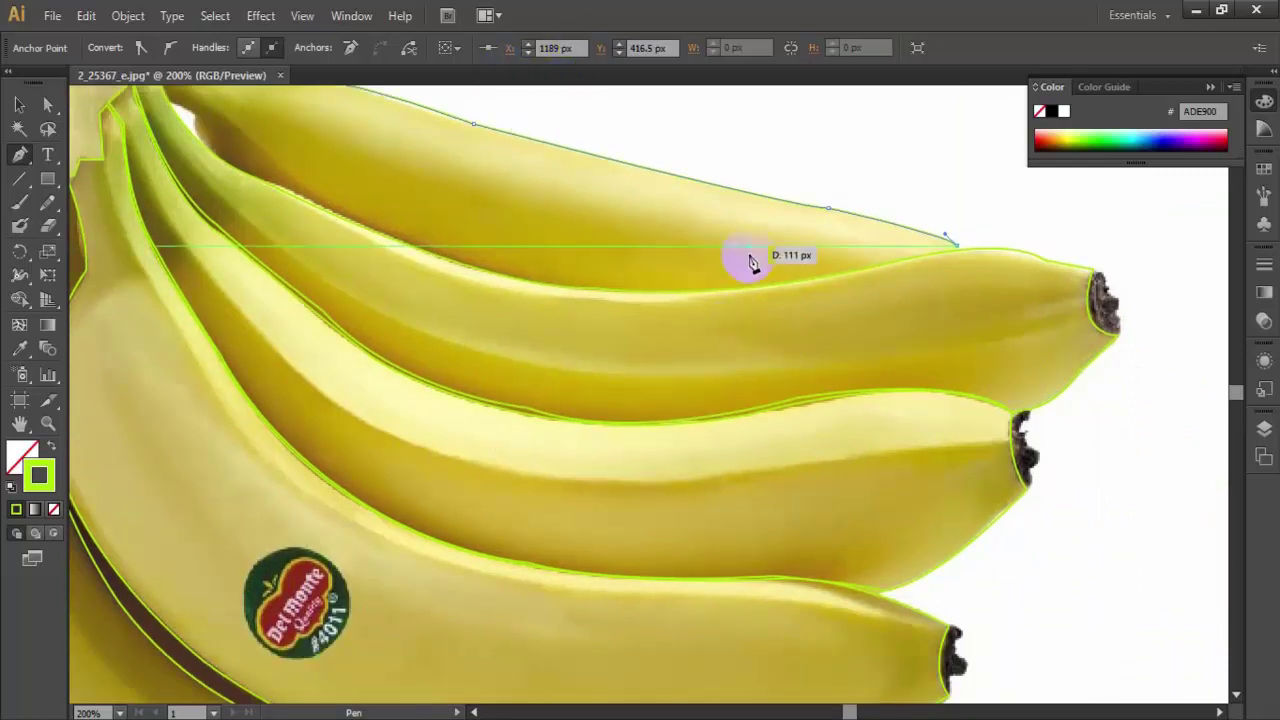
mouse_move(662, 288)
mouse_down()
mouse_move(609, 259)
mouse_move(600, 274)
mouse_up()
drag(848, 712, 838, 712)
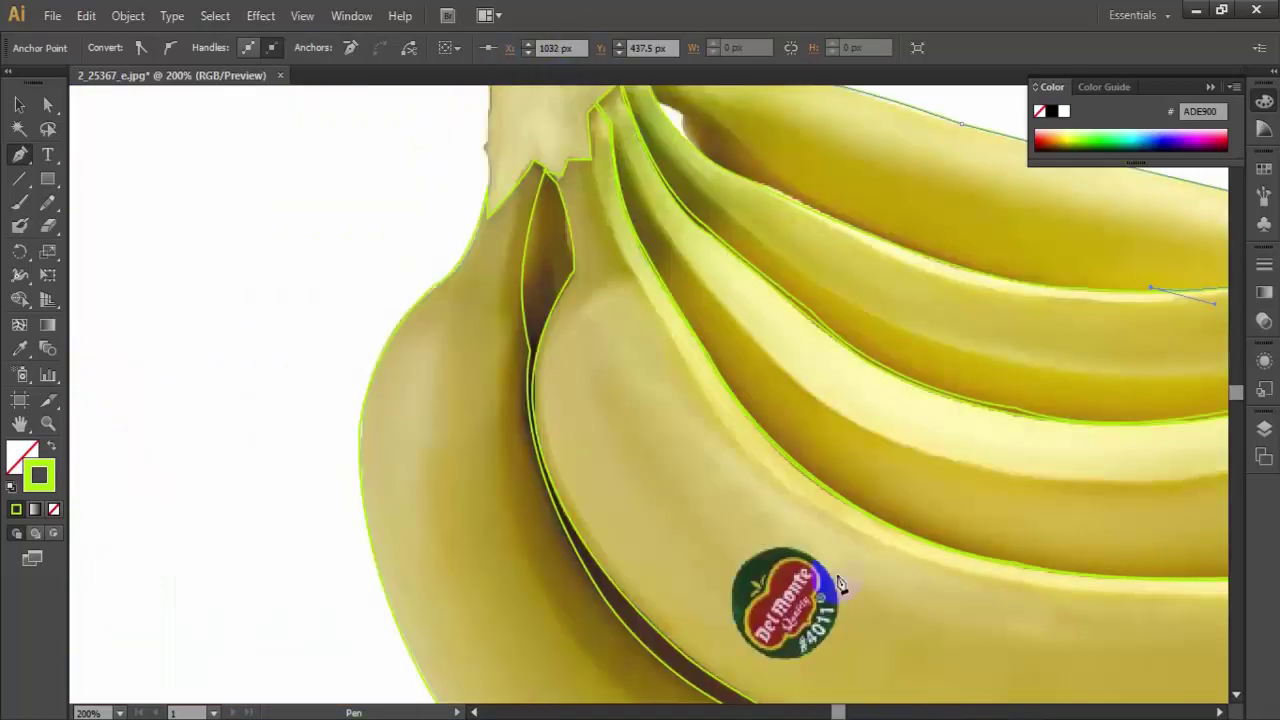
drag(781, 196, 657, 134)
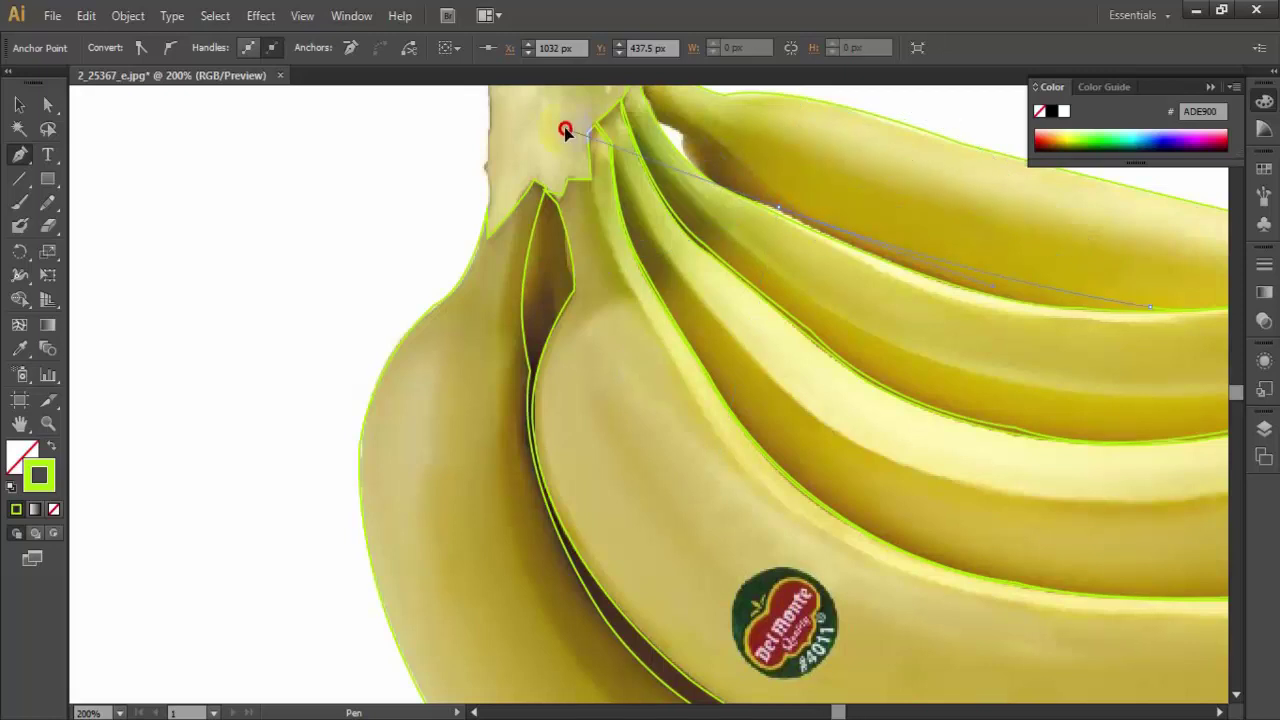
scroll(565, 130, up, 3)
mouse_move(777, 423)
mouse_down()
mouse_move(707, 405)
mouse_move(668, 345)
mouse_move(703, 337)
mouse_move(662, 300)
mouse_up()
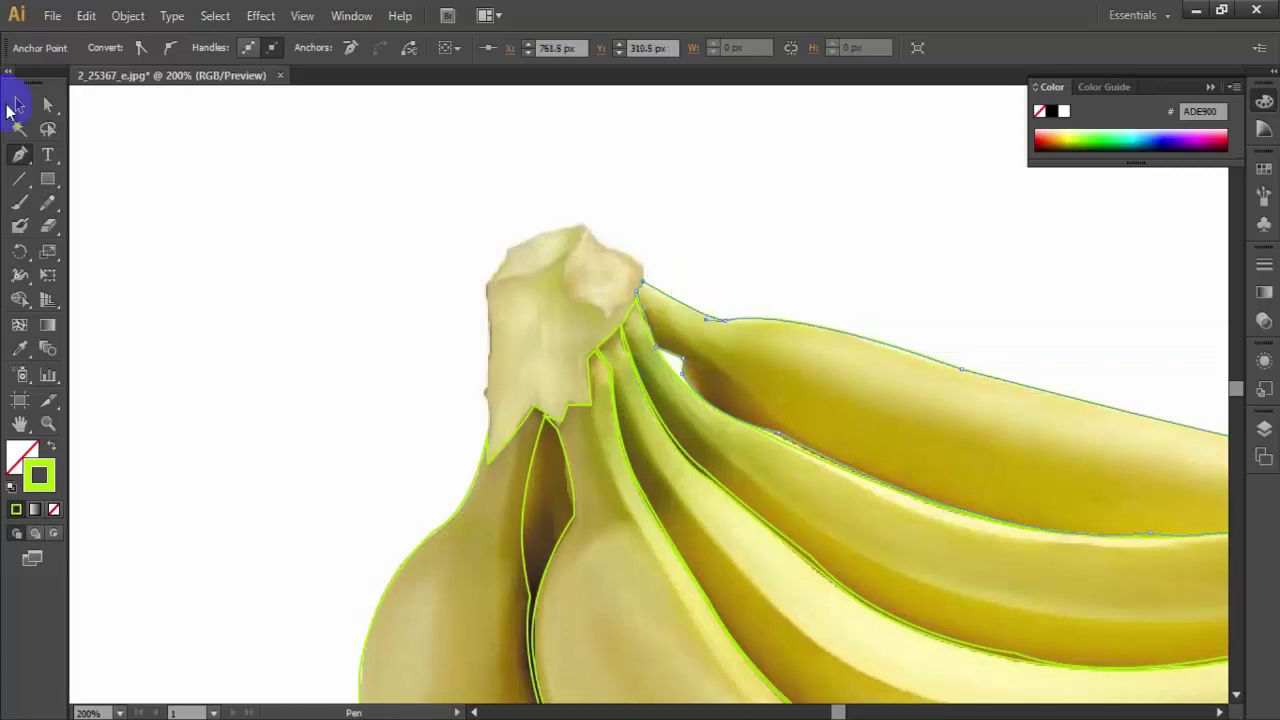
- Start the stem outline with curved anchors up to the top of the stem
ctrl+click(181, 159)
scroll(181, 159, down, 2)
drag(485, 197, 508, 166)
drag(598, 145, 582, 141)
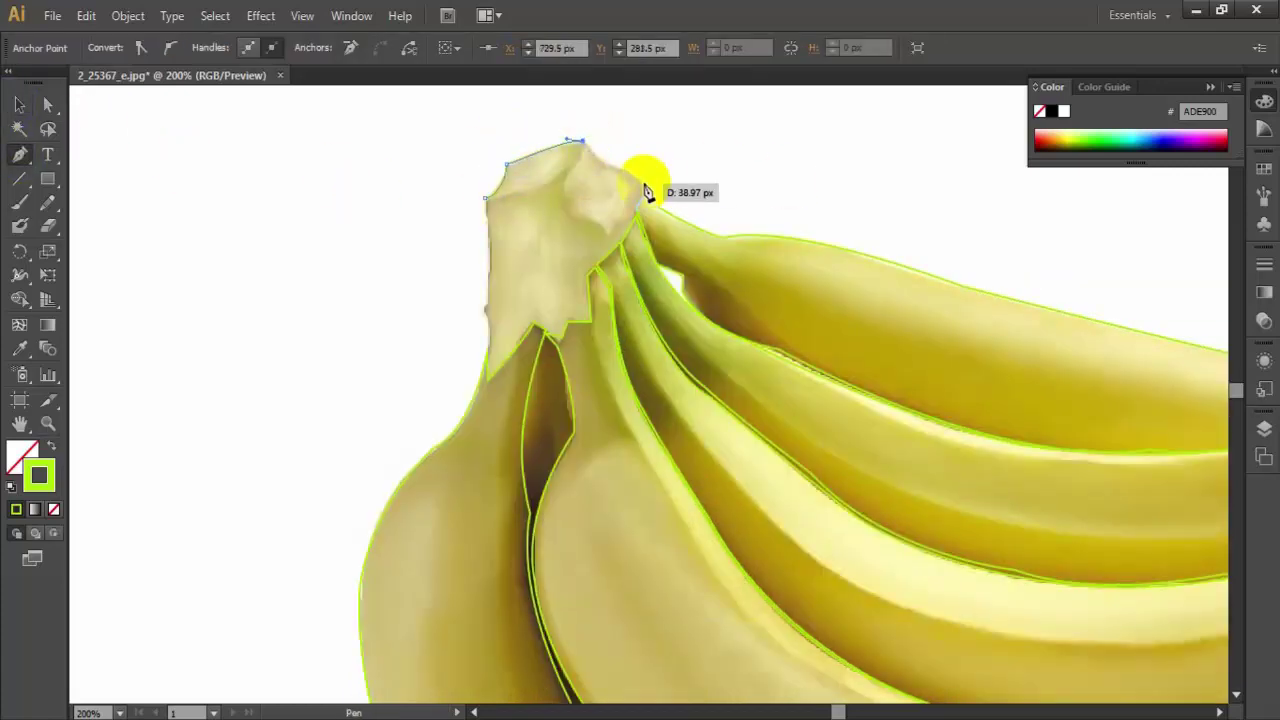
drag(683, 216, 648, 195)
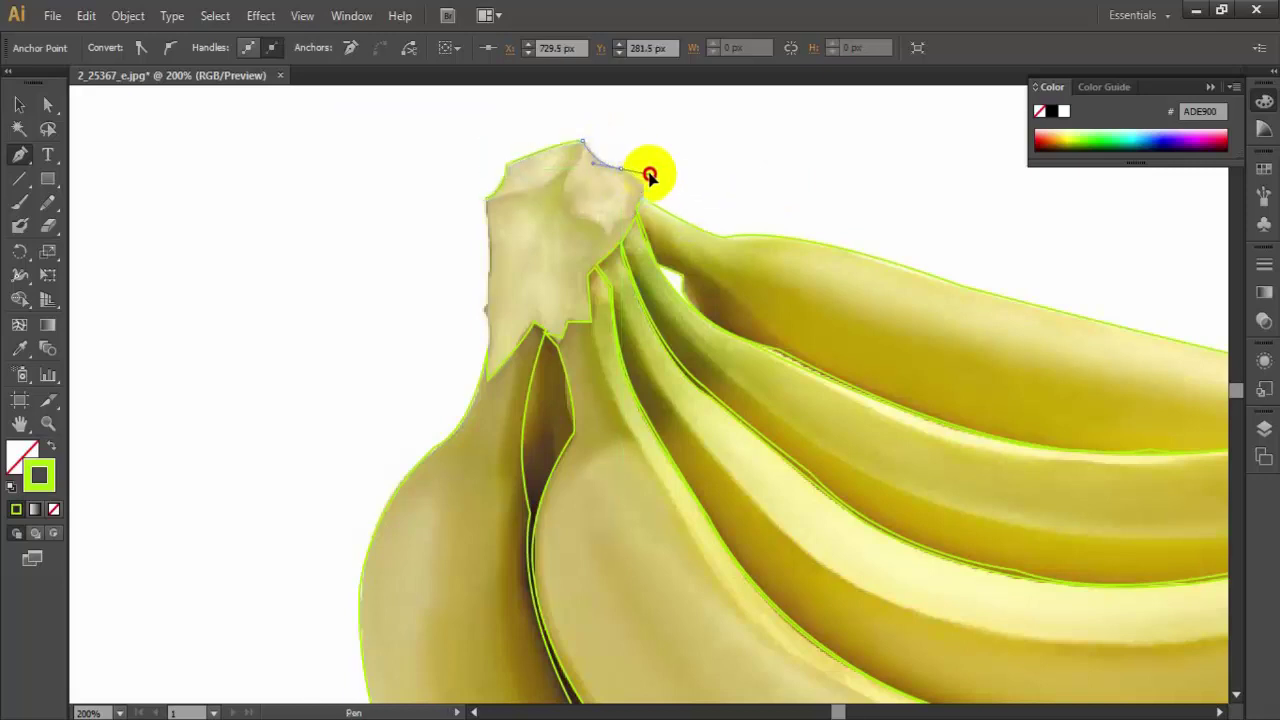
scroll(650, 176, down, 2)
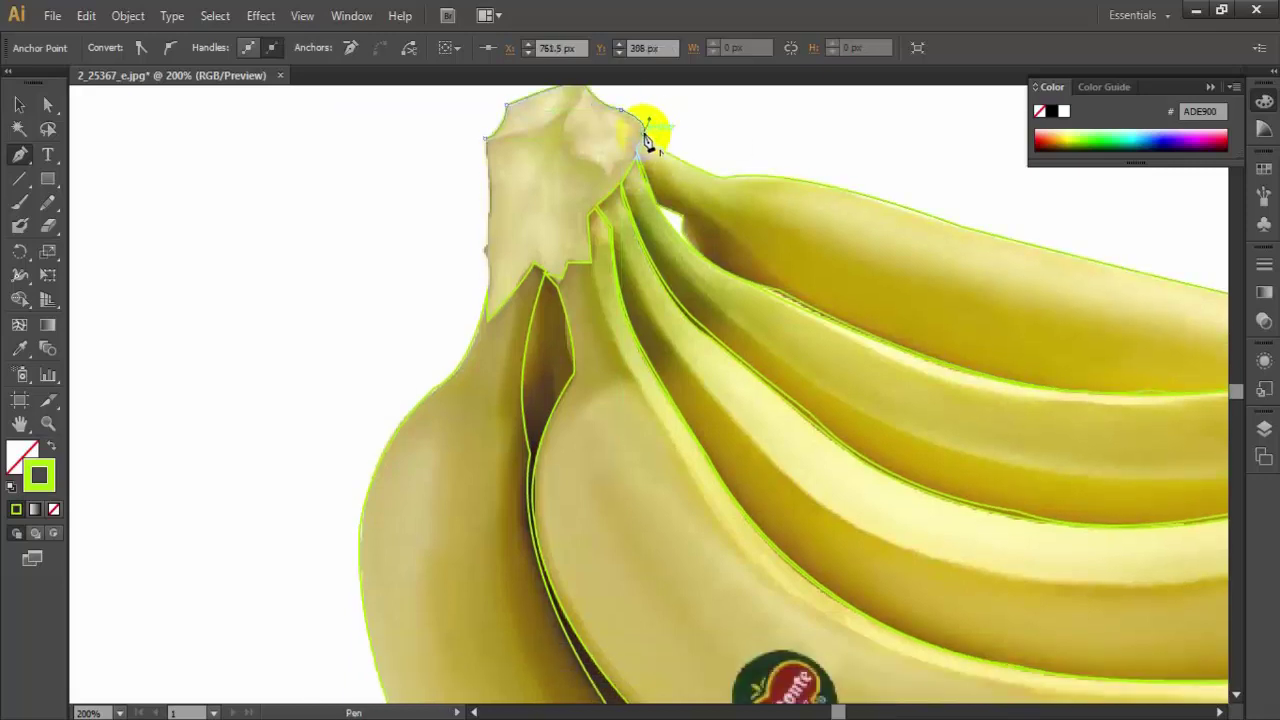
scroll(690, 190, up, 1)
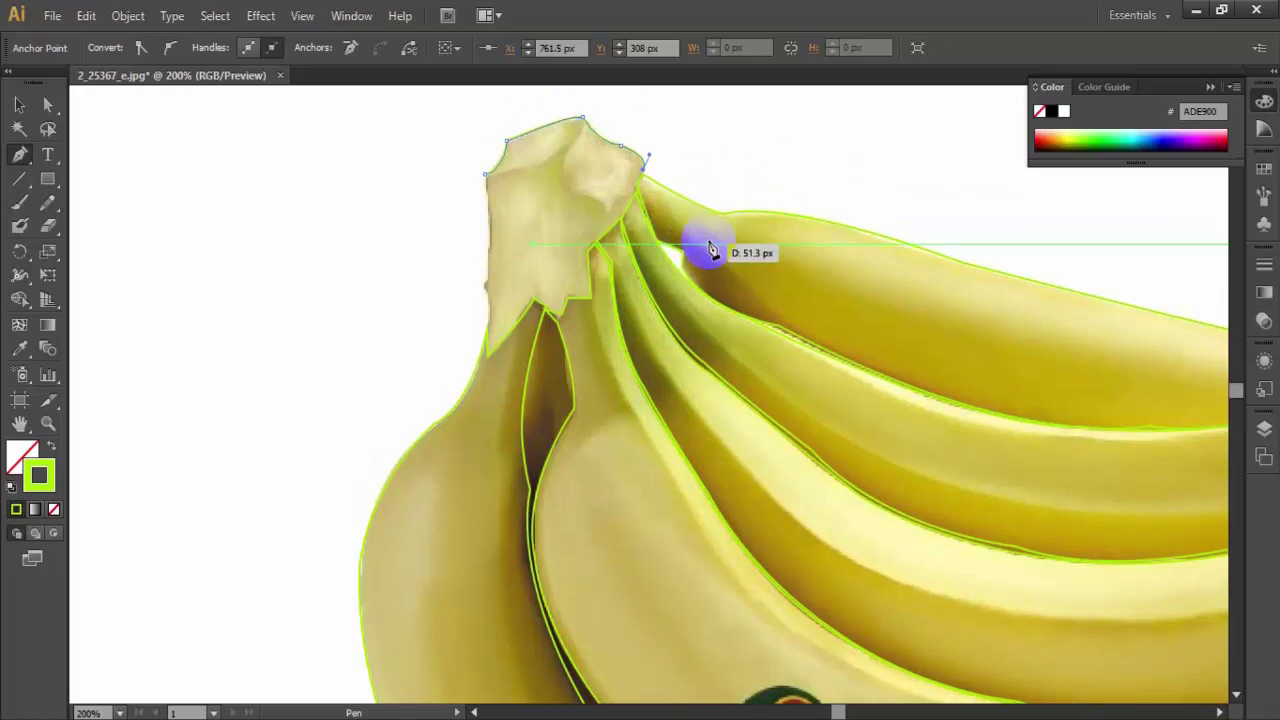
- Place corner anchors down the stem, around its lower notch, and back up its left edge
click(585, 250)
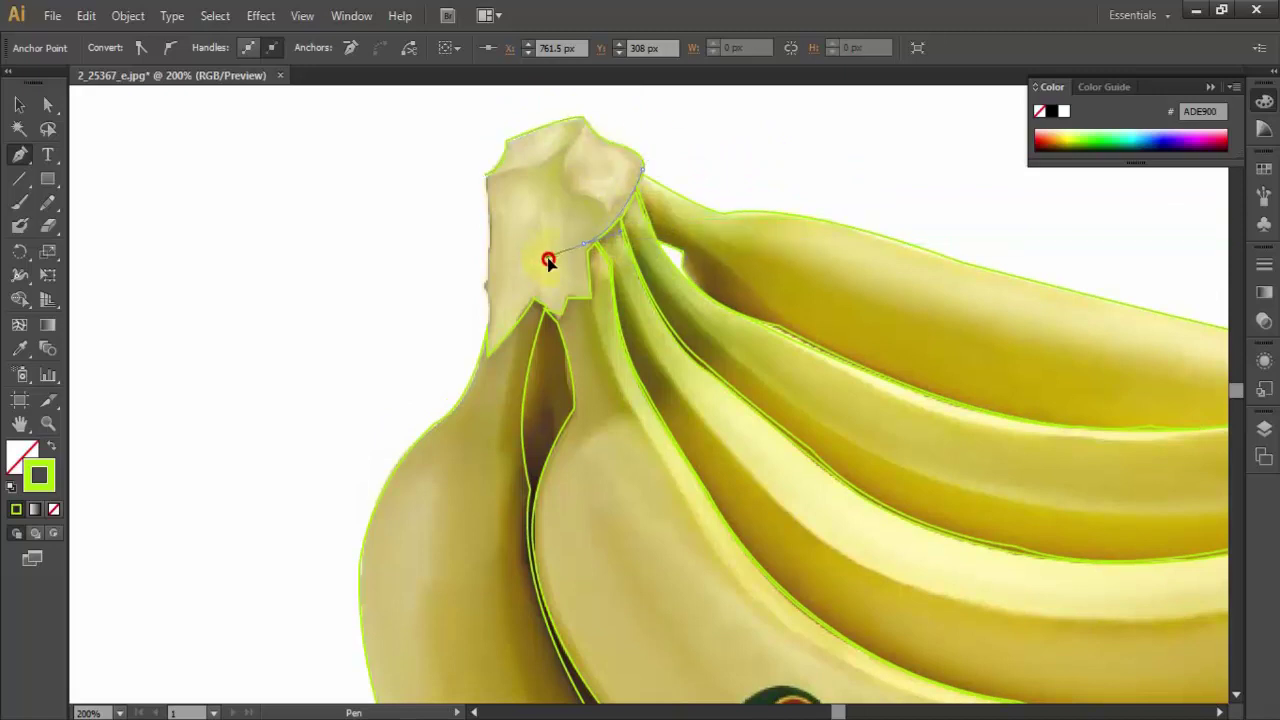
click(564, 310)
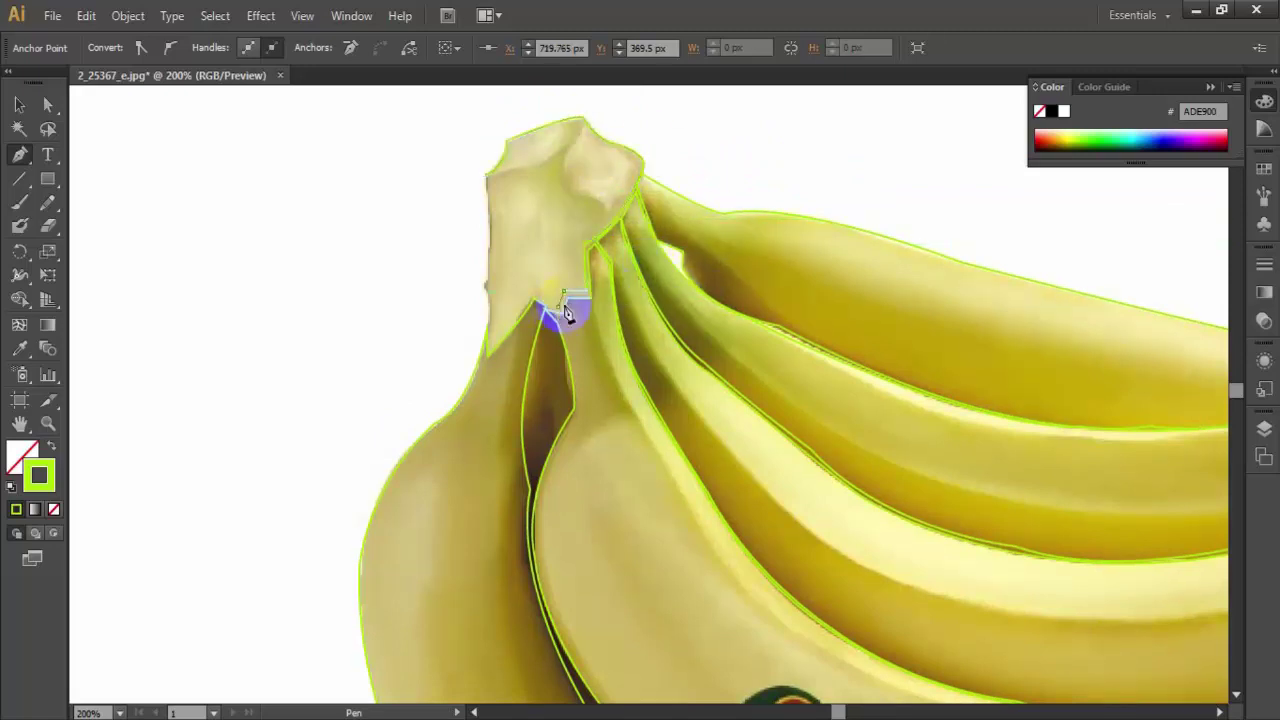
click(531, 292)
click(490, 338)
click(486, 300)
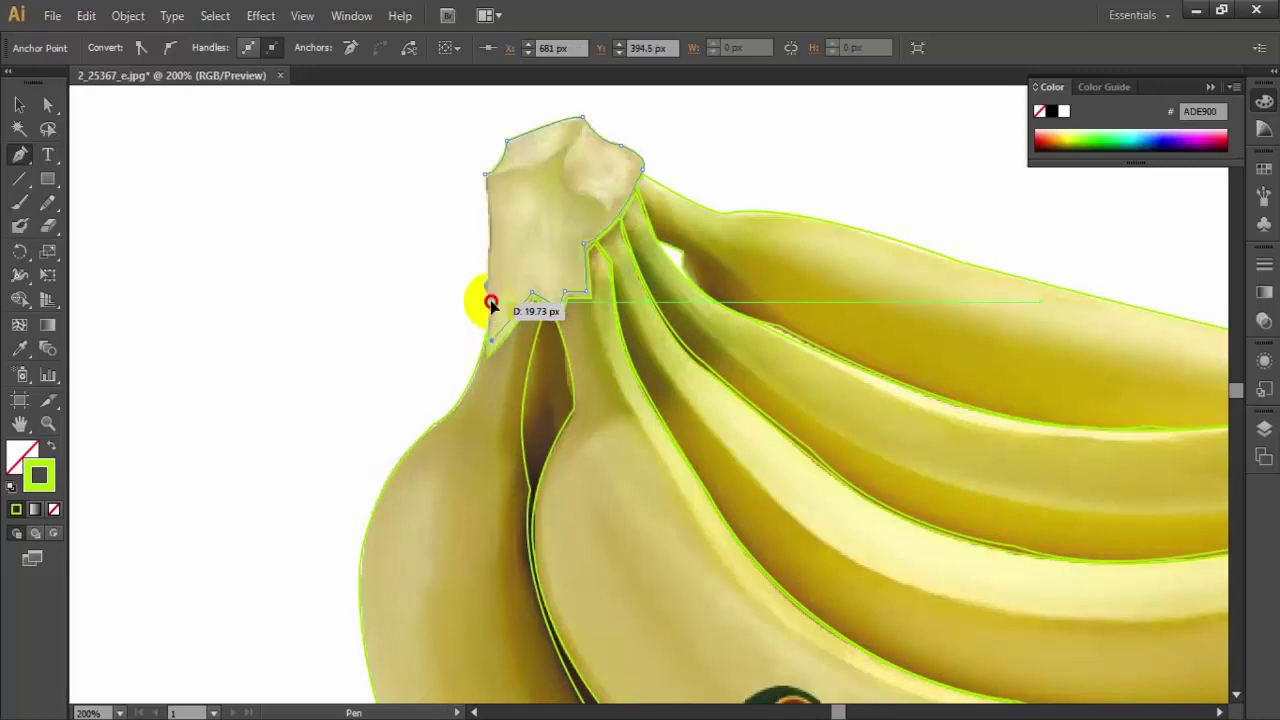
click(485, 229)
click(485, 180)
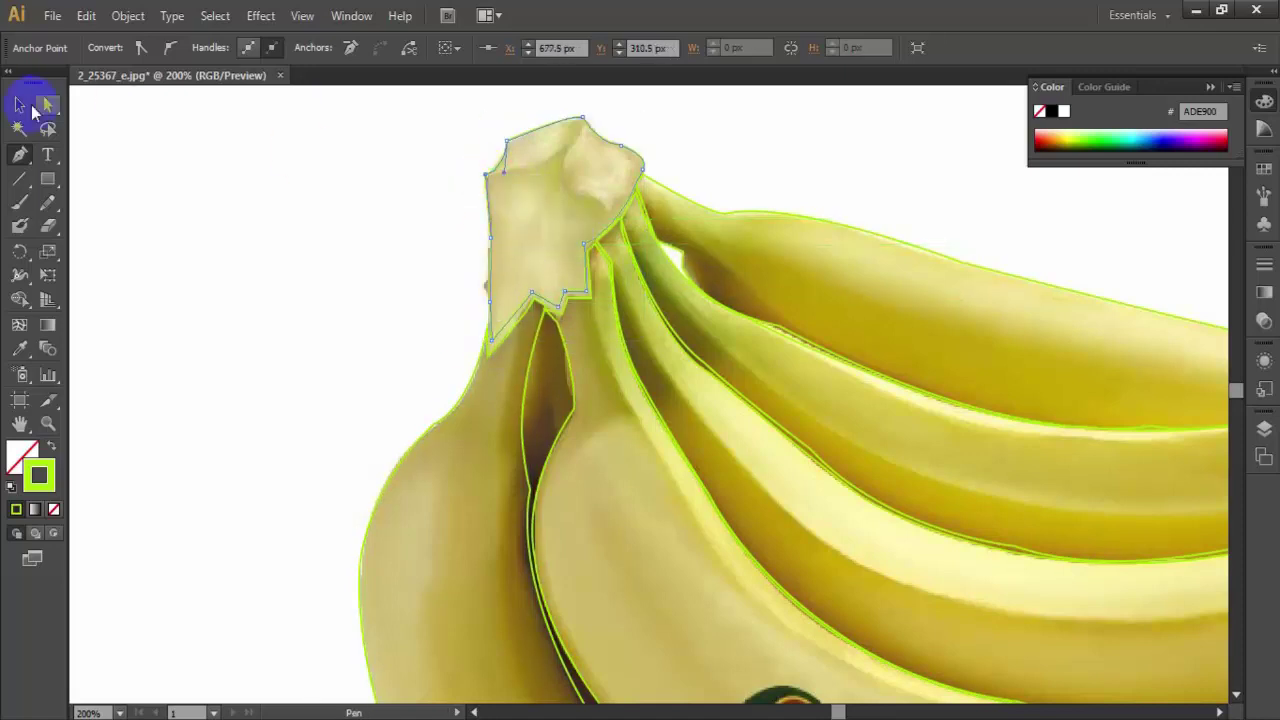
- Close the stem-top outline at its top anchor and bend its remaining segments
click(24, 106)
click(215, 190)
click(584, 124)
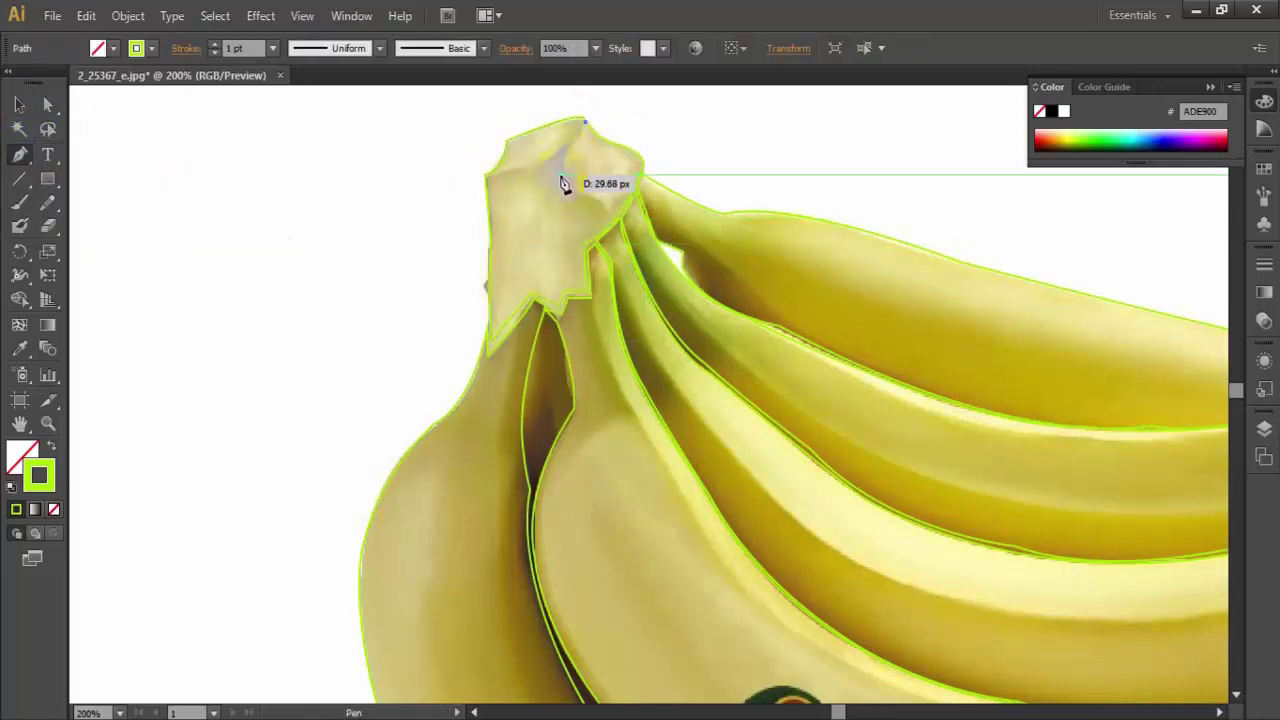
drag(566, 200, 595, 212)
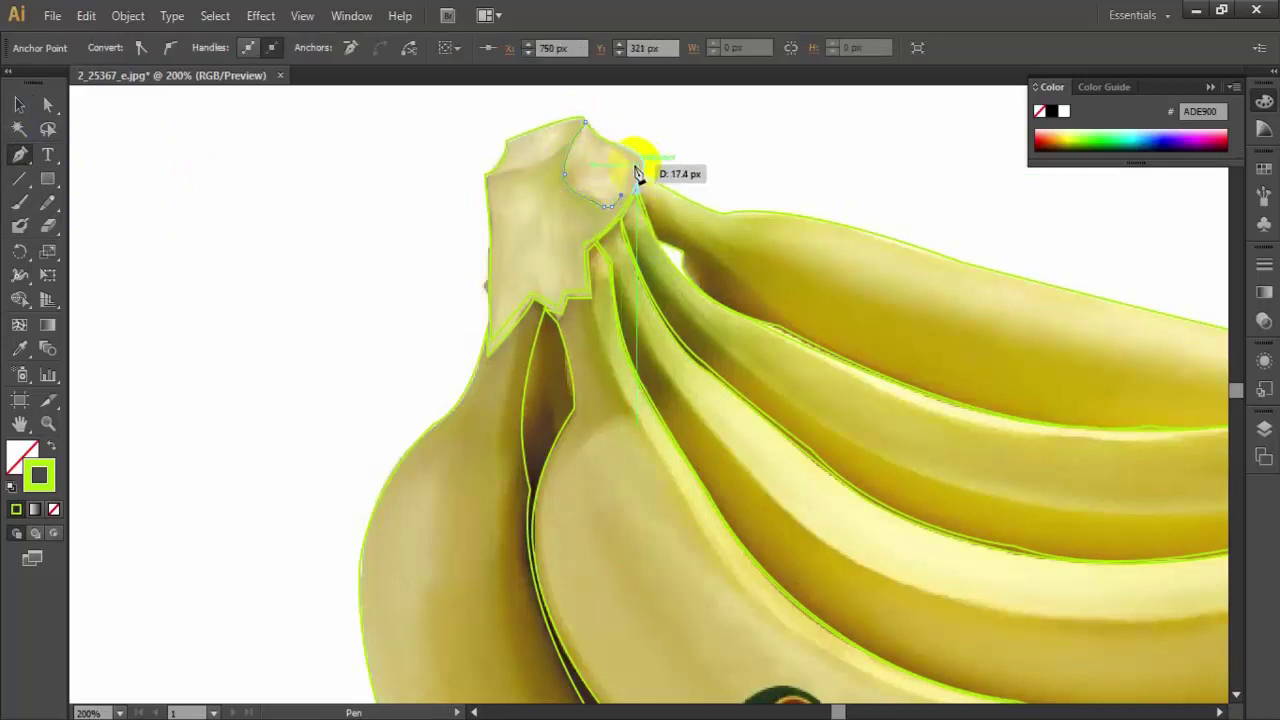
click(636, 164)
click(19, 154)
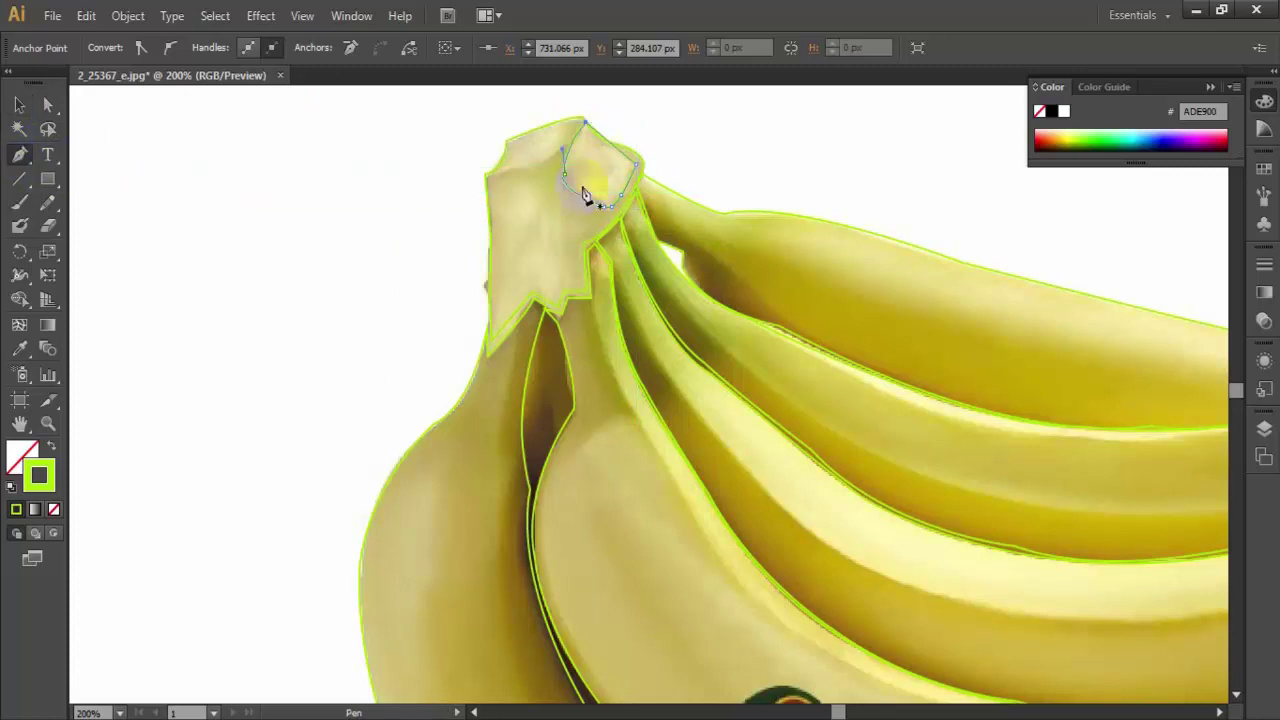
drag(540, 165, 545, 172)
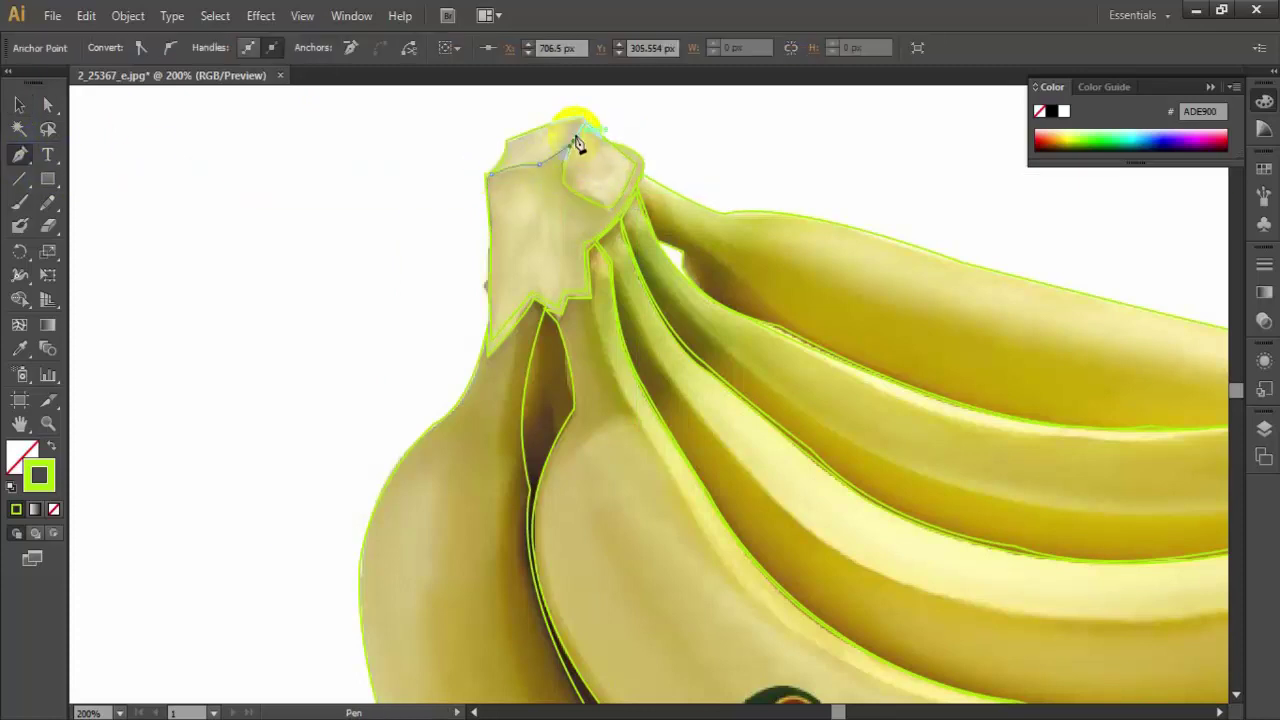
click(19, 128)
scroll(271, 183, down, 3)
- Zoom in and draw a curved ridge line down the leftmost banana from the stem to its notch
key(ctrl+1)
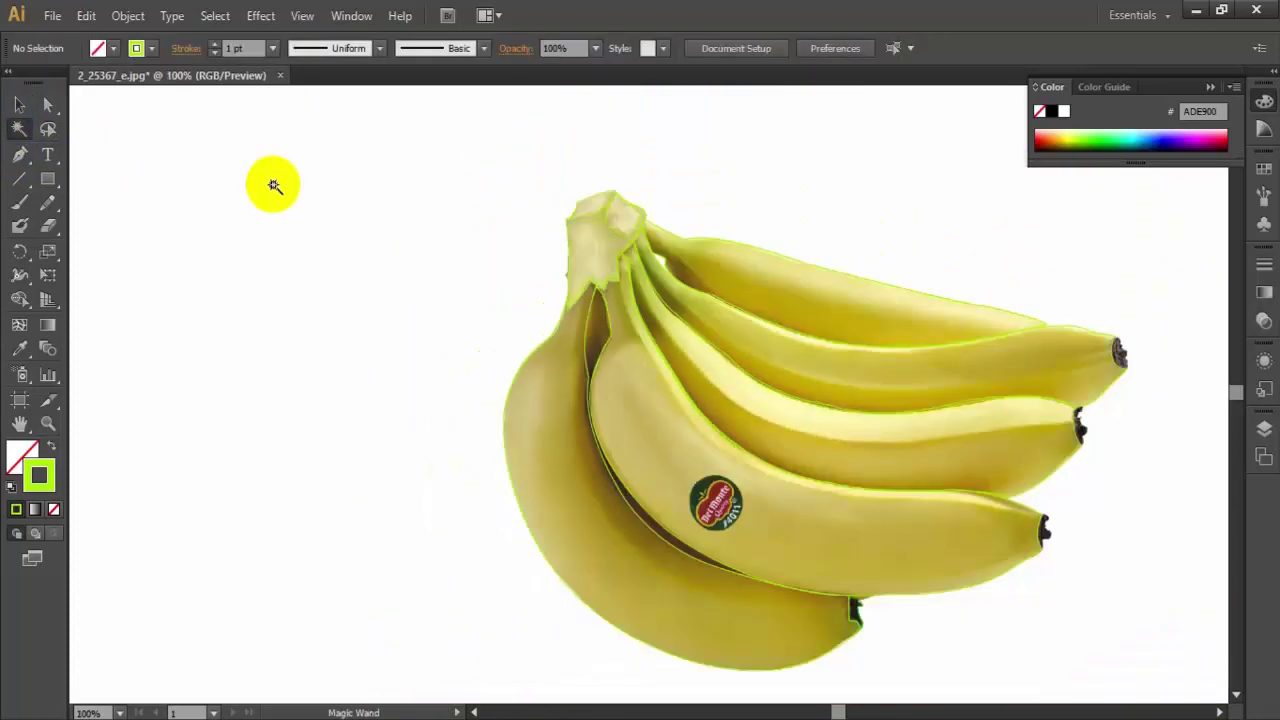
scroll(275, 181, up, 2)
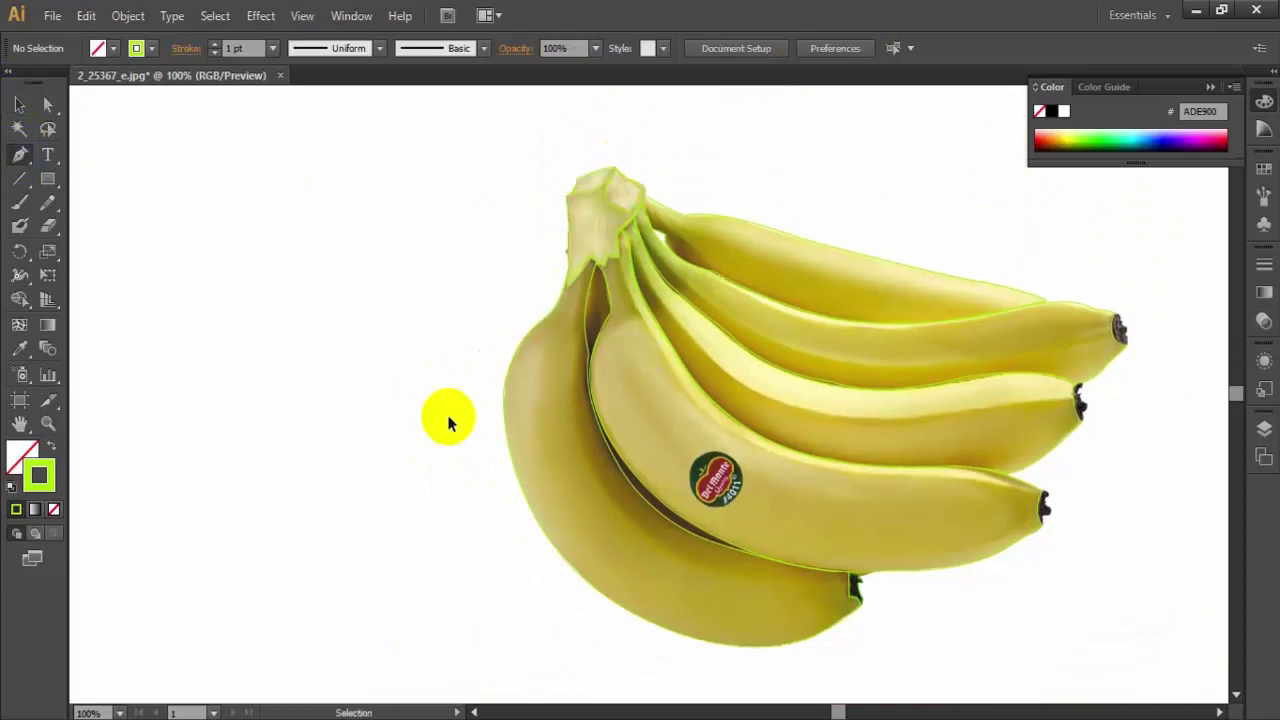
key(p)
key(ctrl+plus)
click(522, 110)
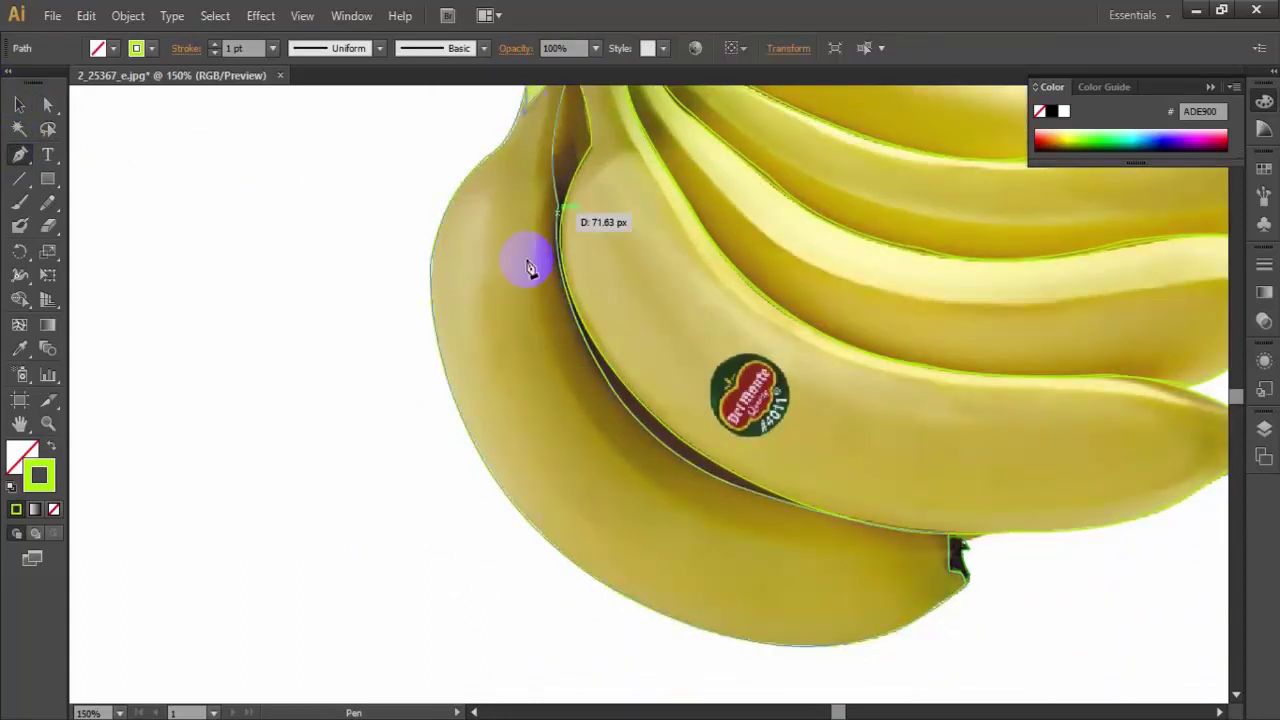
drag(482, 276, 490, 287)
drag(726, 589, 973, 678)
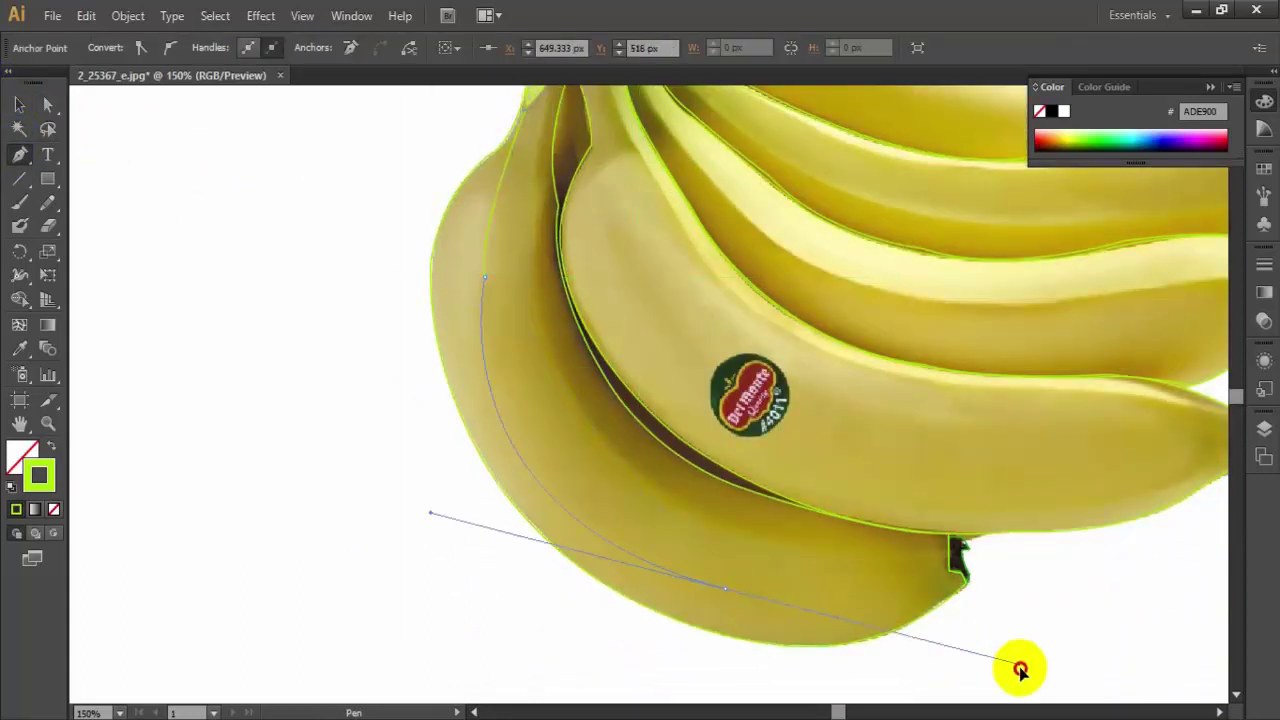
click(726, 589)
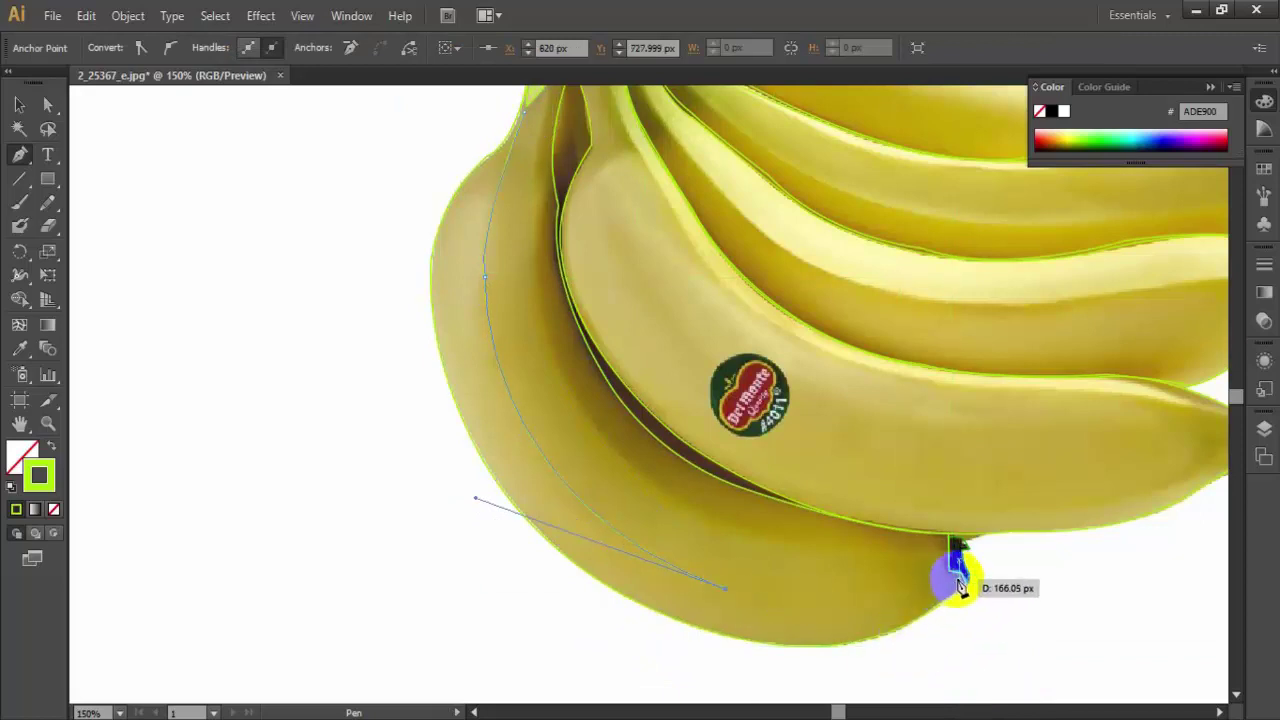
drag(958, 577, 1153, 530)
drag(1059, 517, 1143, 643)
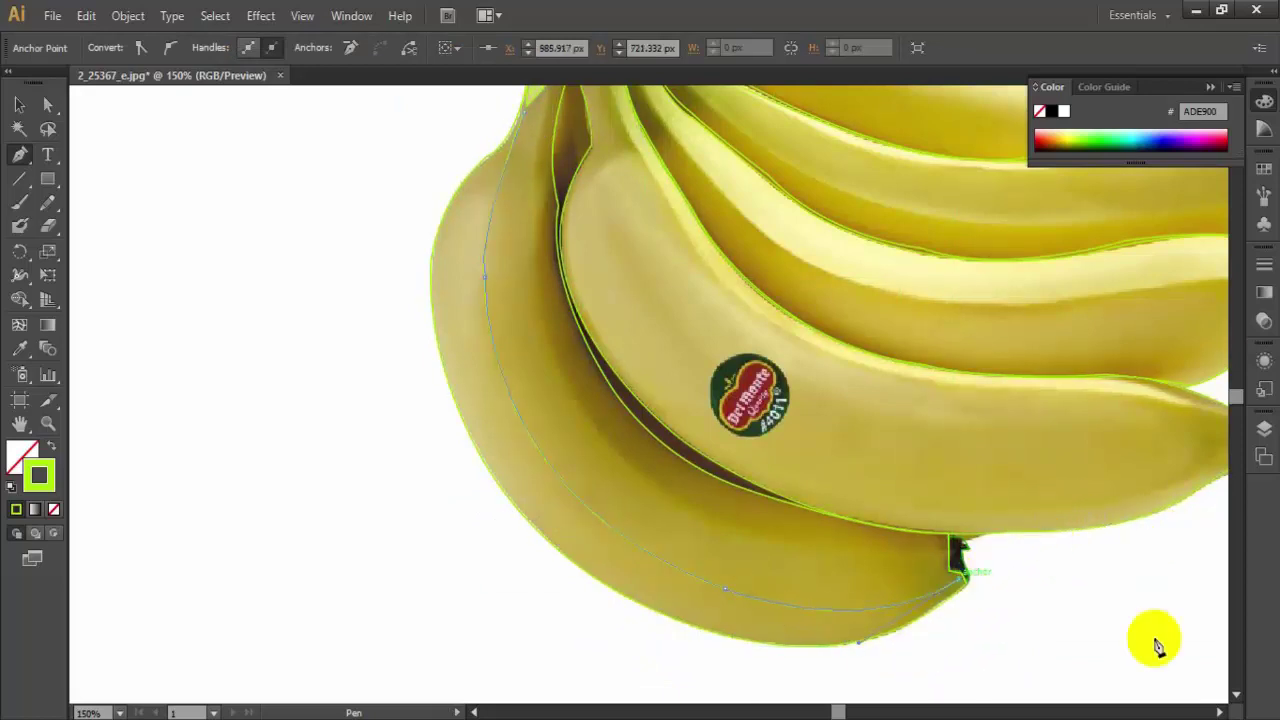
scroll(543, 120, up, 1)
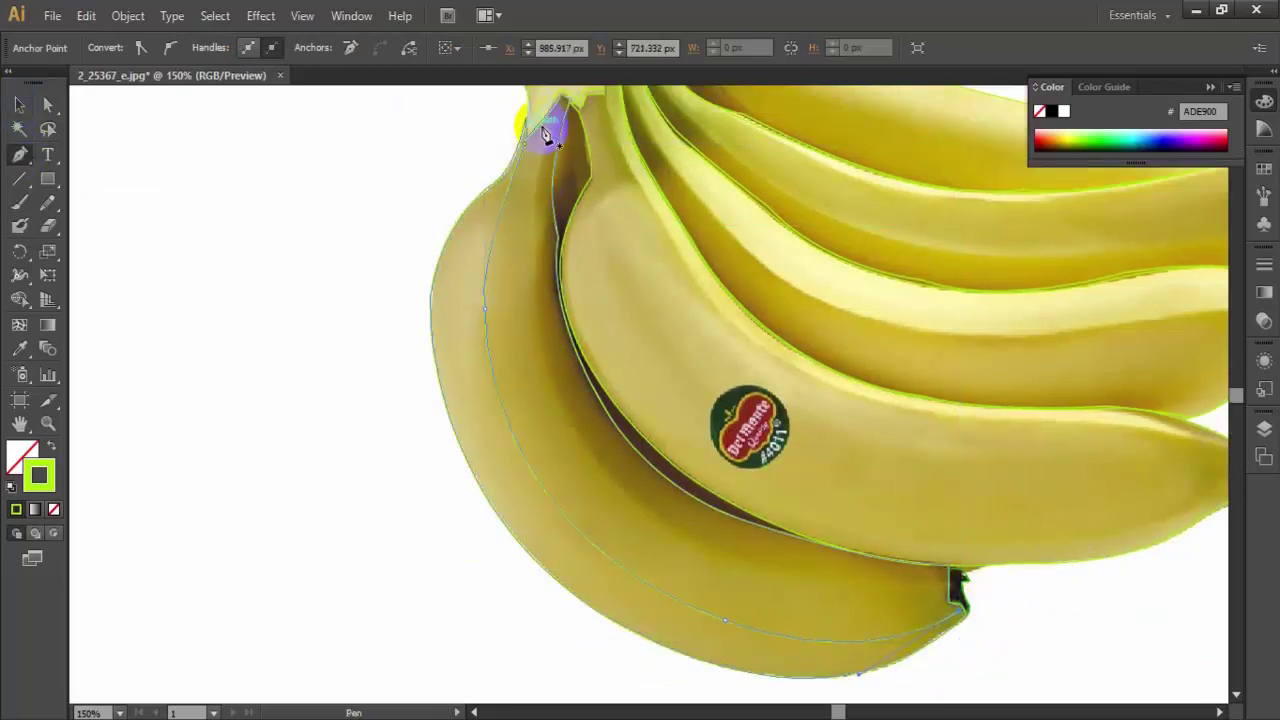
- Continue the ridge line from its end point and deselect it
click(551, 380)
scroll(551, 380, down, 2)
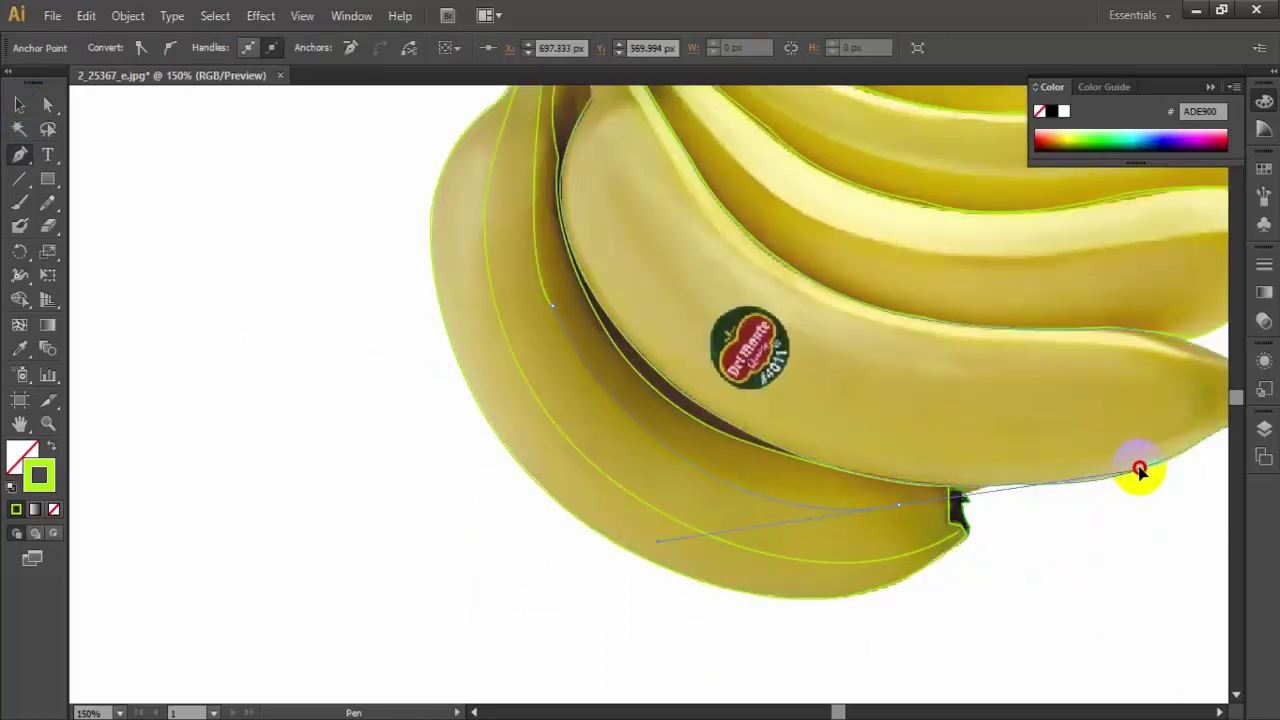
drag(1104, 460, 977, 514)
ctrl+click(108, 160)
scroll(108, 160, up, 4)
click(20, 155)
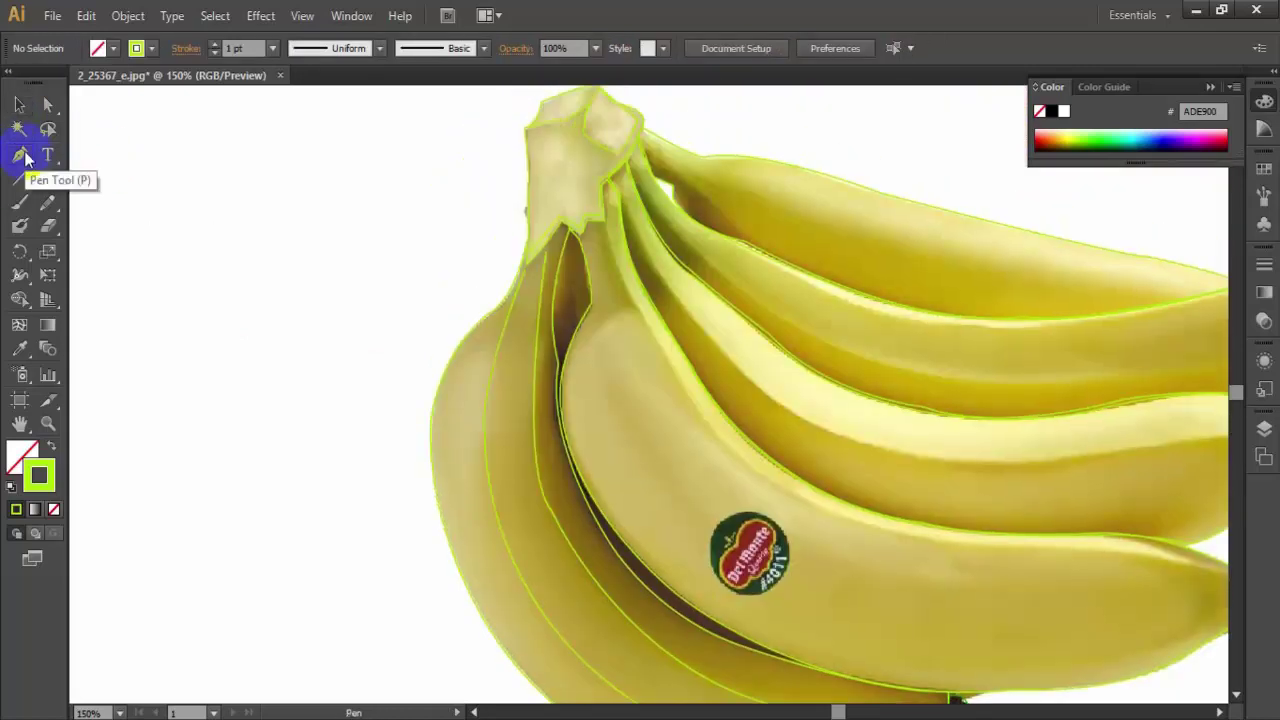
scroll(212, 190, down, 2)
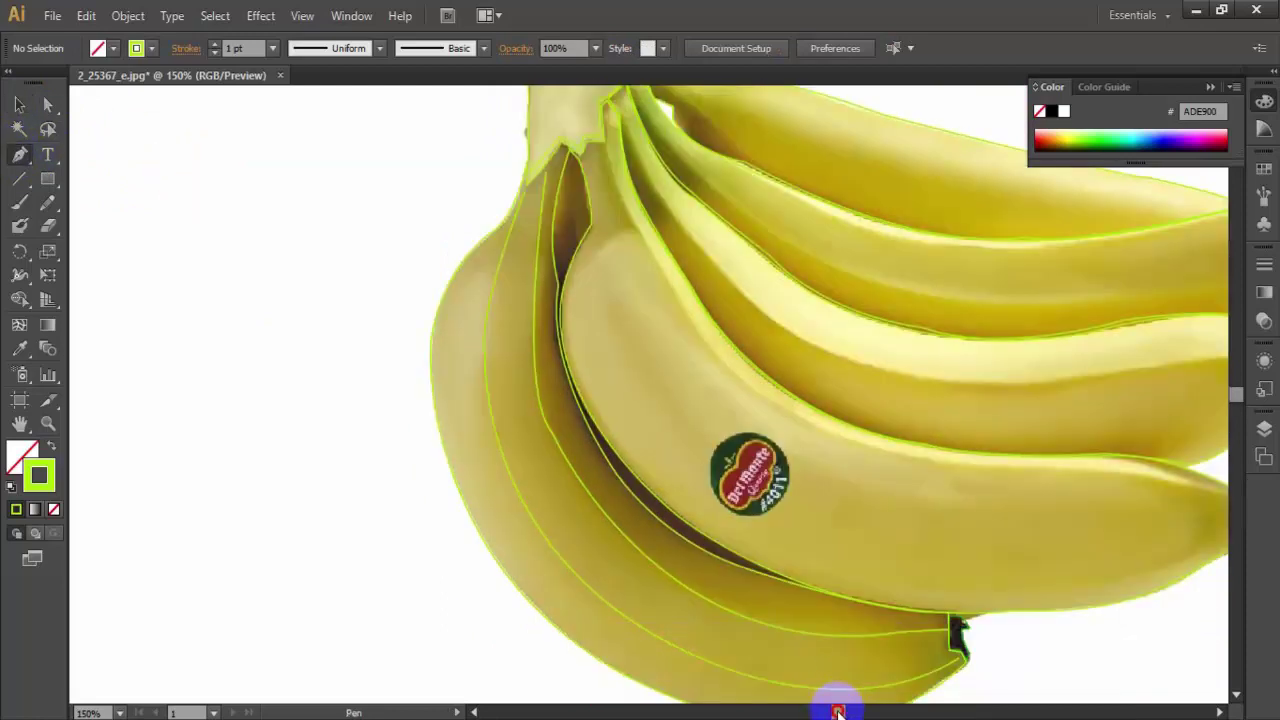
- Remove a stray extra line drawn along the banana edge
drag(832, 711, 840, 711)
drag(518, 345, 515, 372)
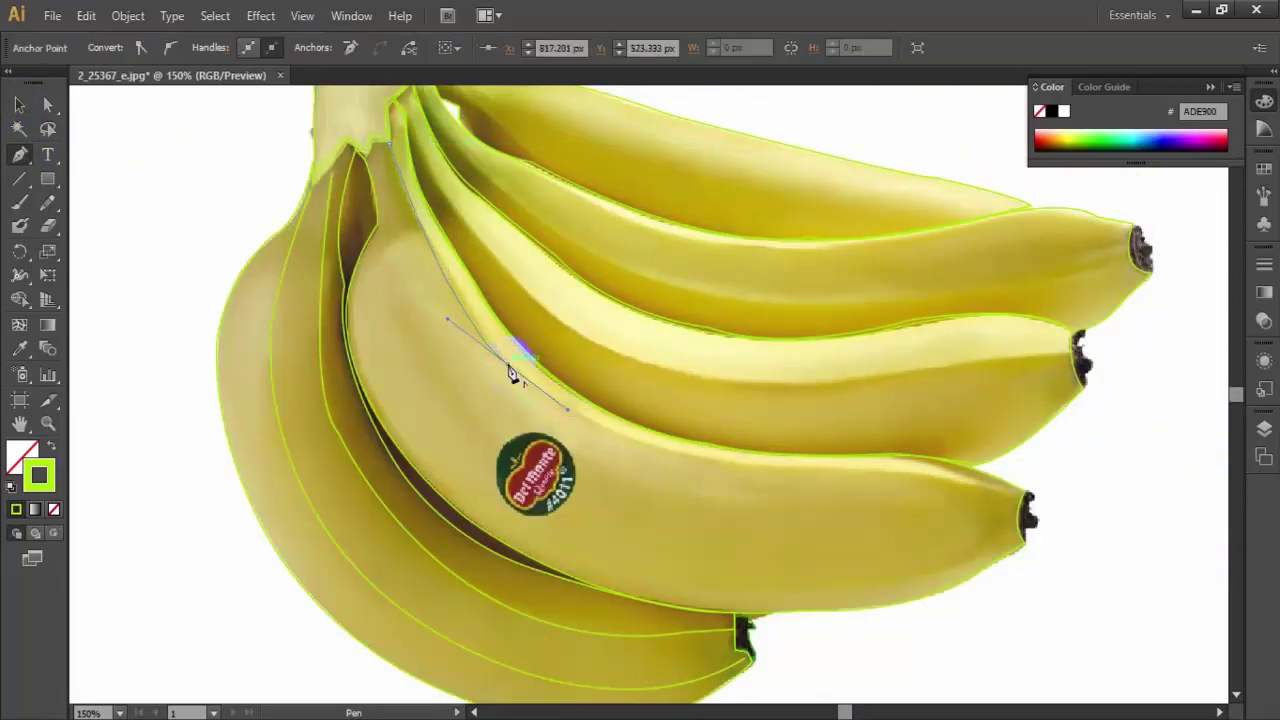
mouse_move(925, 475)
mouse_down()
mouse_move(1200, 465)
mouse_move(943, 500)
mouse_up()
click(19, 104)
key(Delete)
click(20, 155)
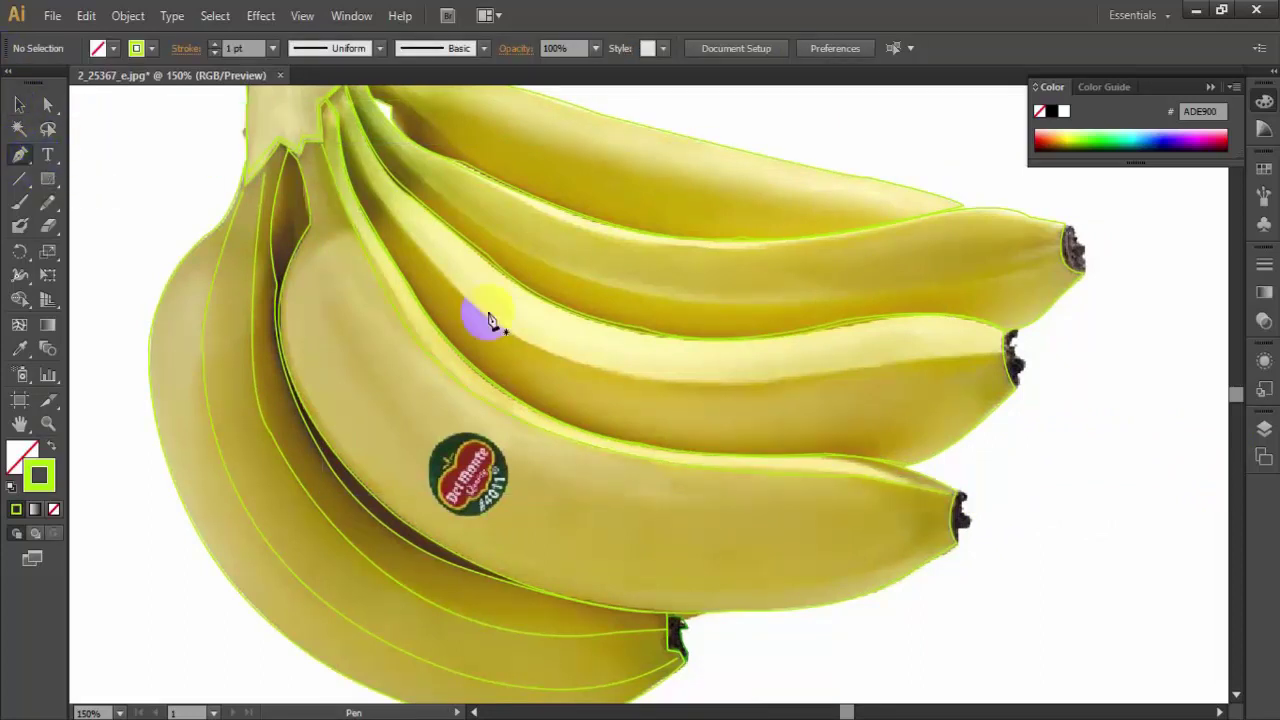
- Draw a ridge curve along the labelled banana from the stem to its tip
click(329, 240)
drag(433, 456, 519, 540)
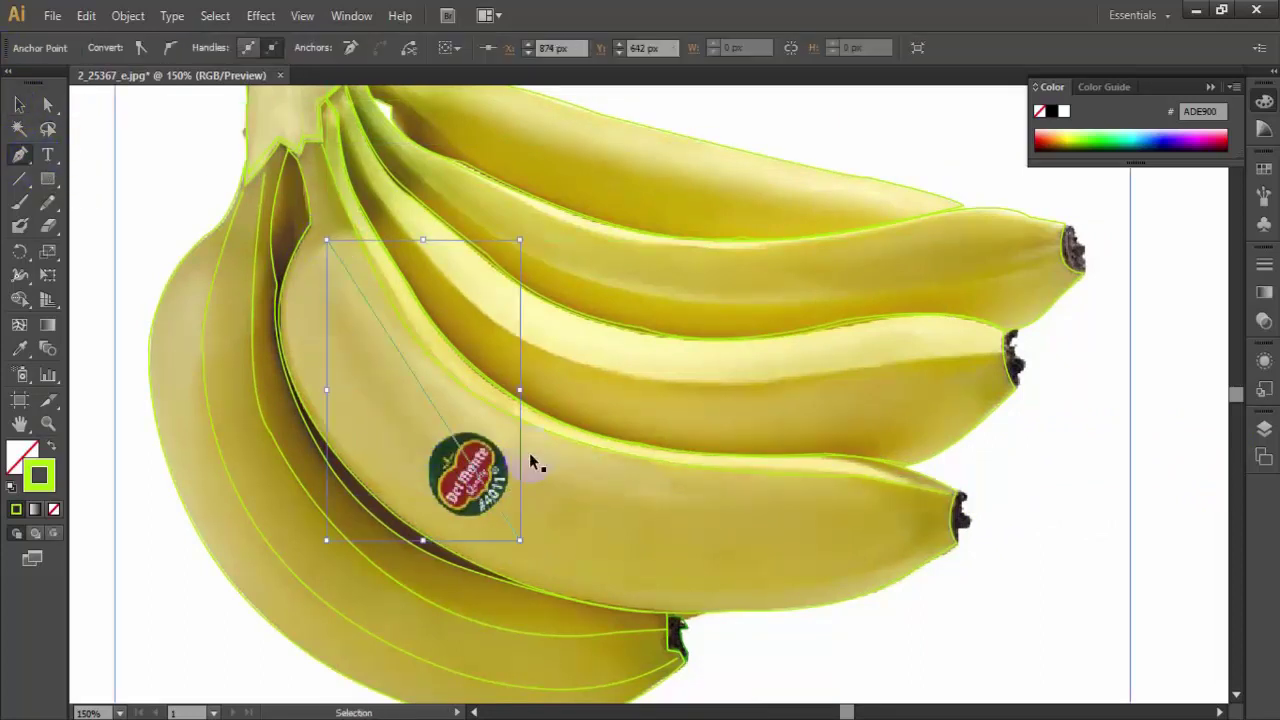
drag(433, 456, 422, 445)
scroll(604, 487, down, 2)
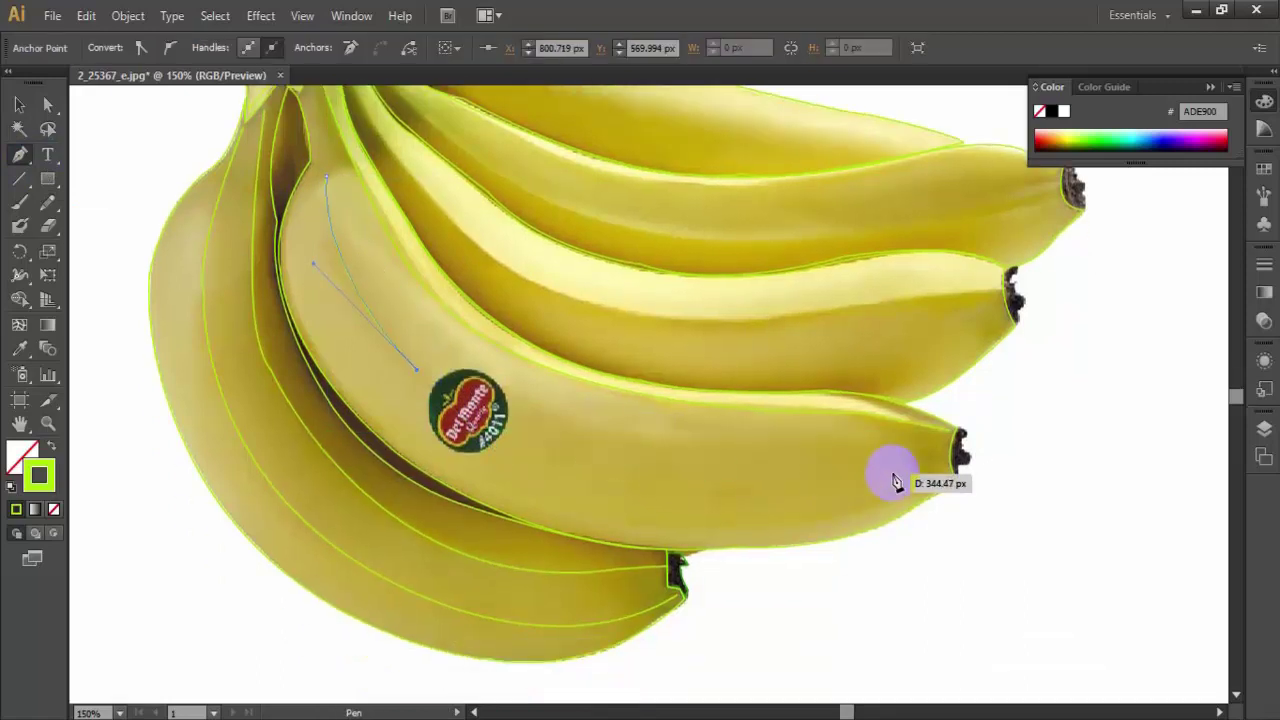
drag(960, 446, 1137, 374)
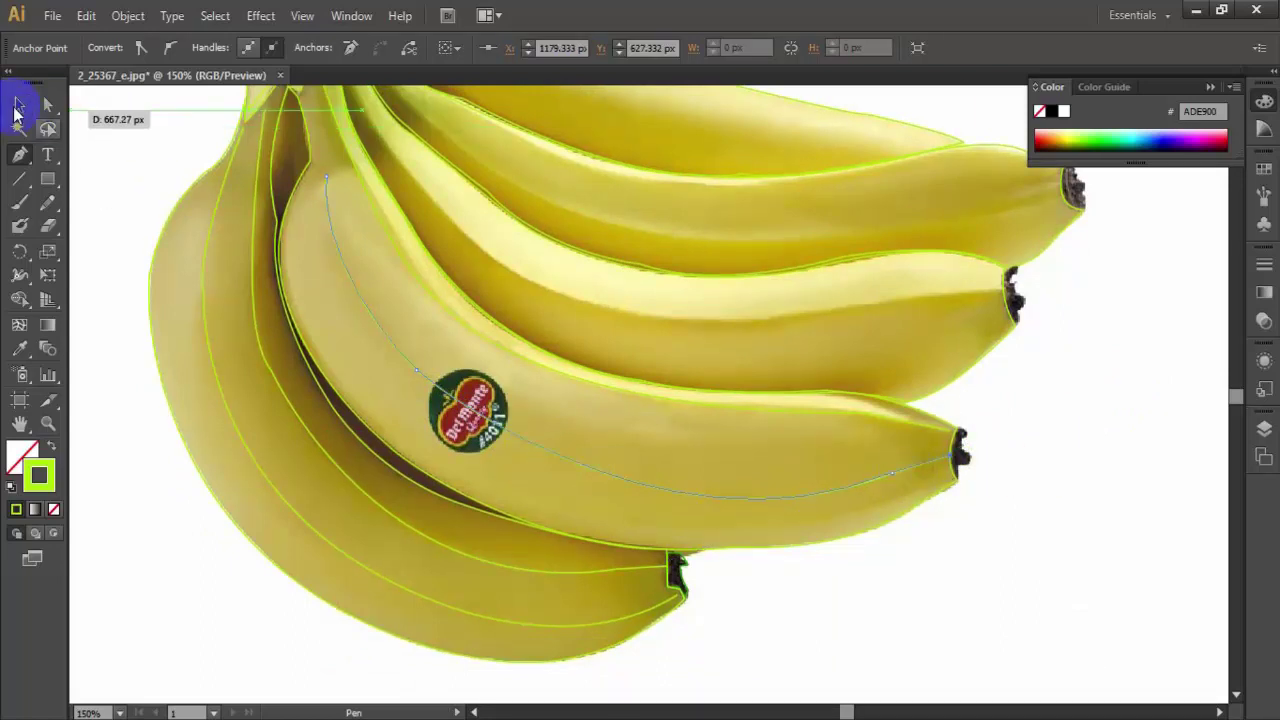
ctrl+click(94, 243)
- Draw a ridge curve along the banana above toward its tip, then extend it with another curved point
scroll(94, 243, up, 5)
mouse_move(350, 226)
mouse_down()
mouse_move(405, 337)
mouse_move(503, 448)
mouse_up()
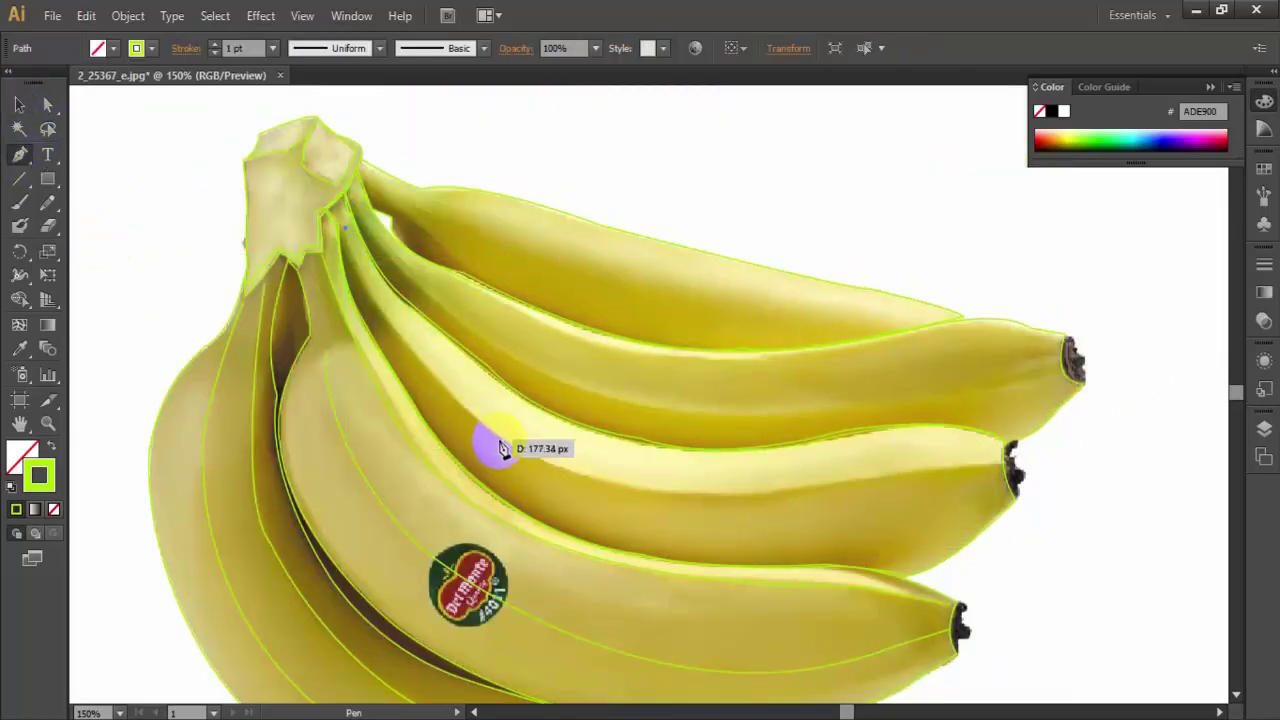
click(505, 440)
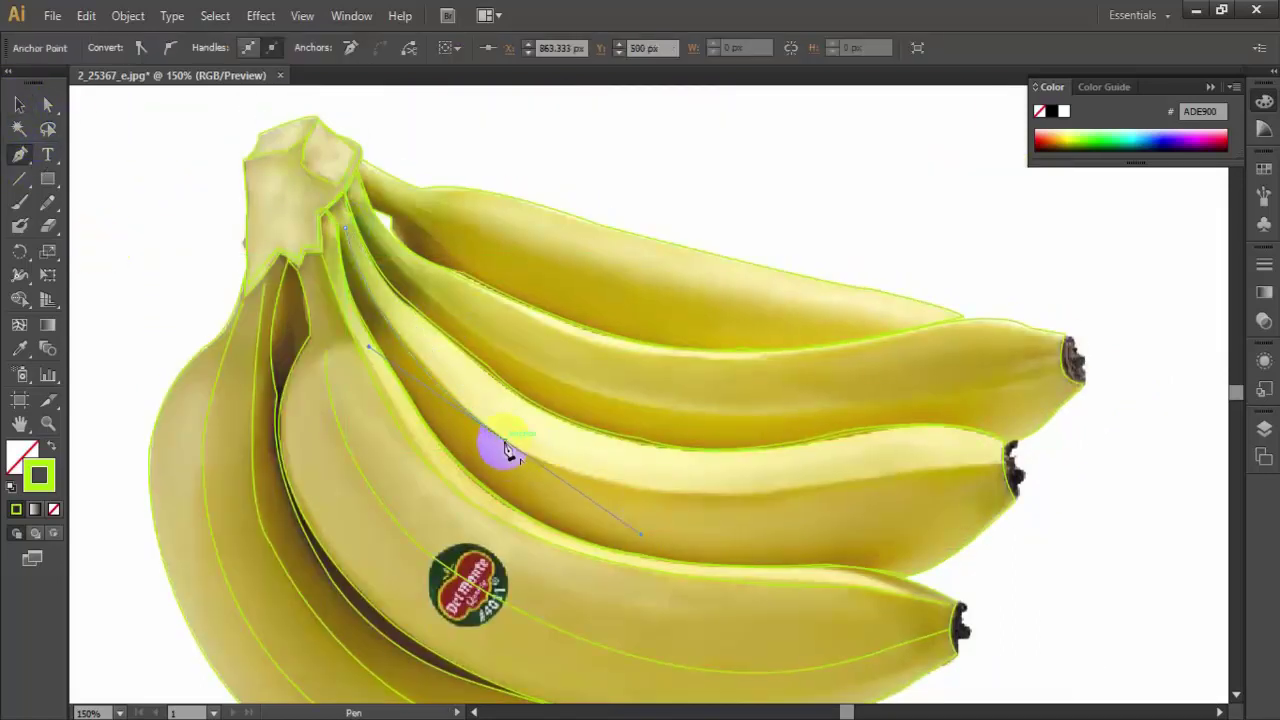
mouse_move(929, 477)
mouse_down()
mouse_move(920, 468)
mouse_move(957, 457)
mouse_up()
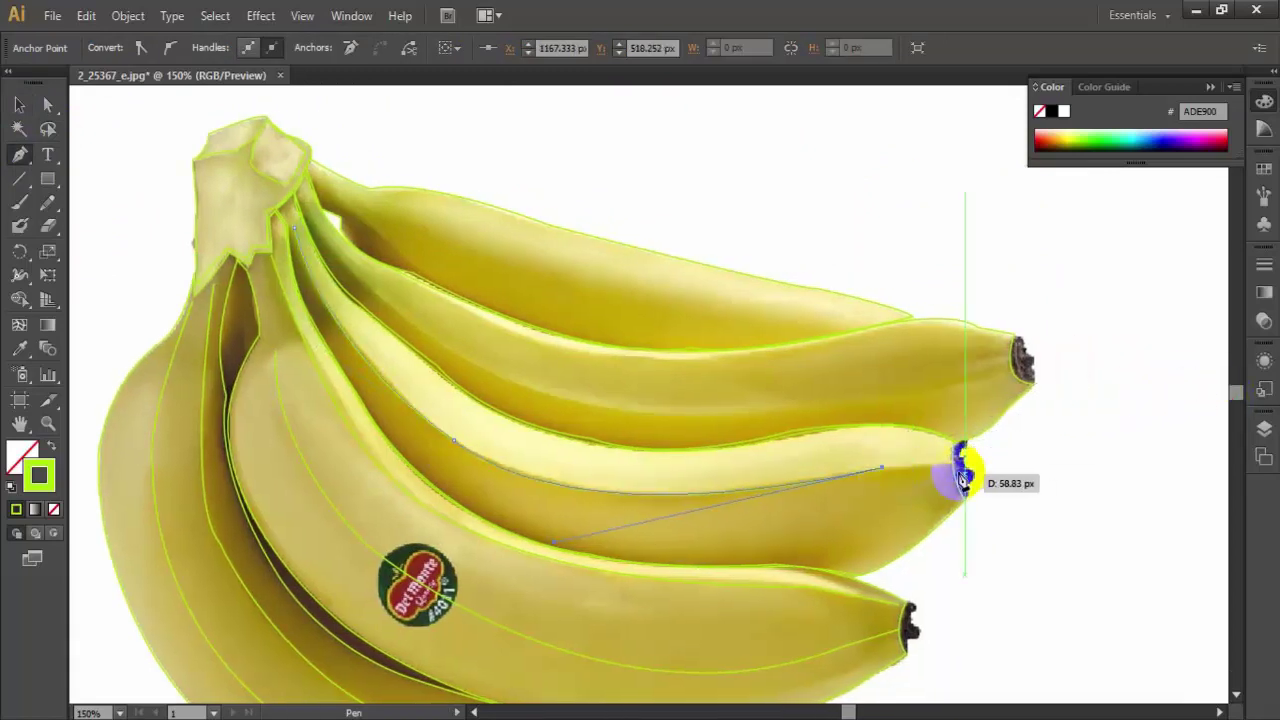
click(19, 104)
click(19, 153)
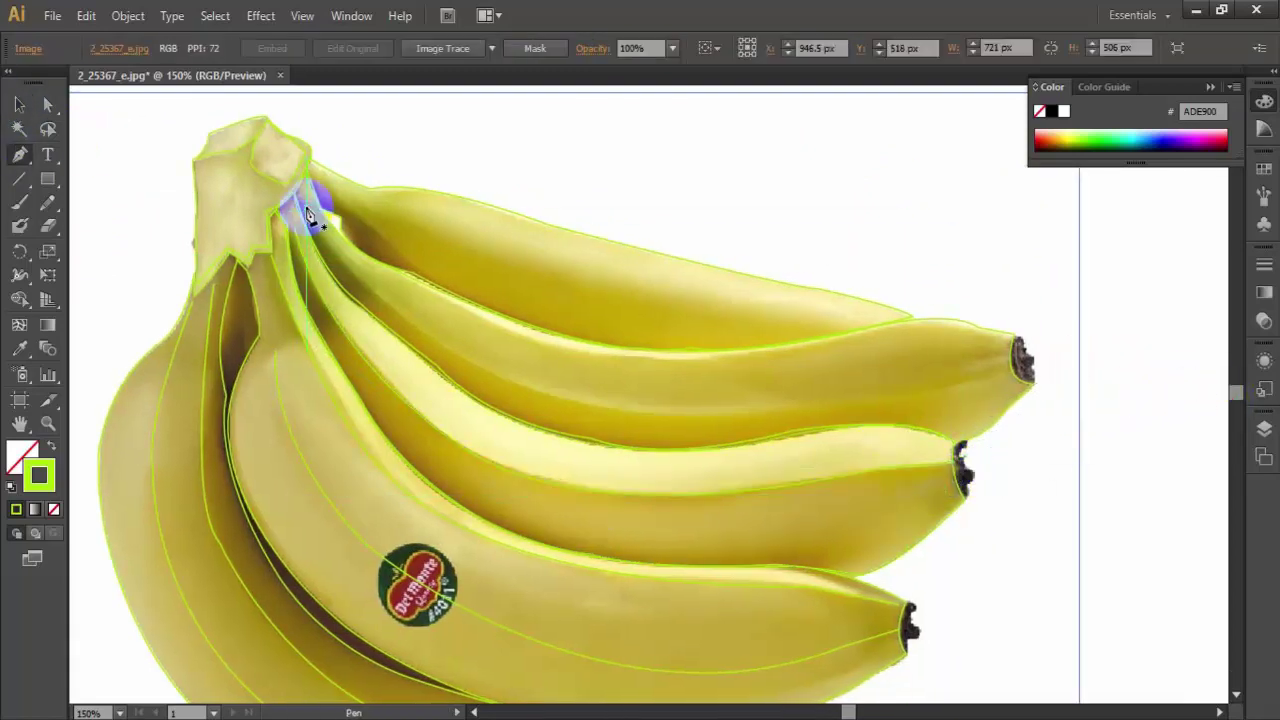
click(305, 205)
mouse_move(688, 413)
mouse_down()
mouse_move(1010, 390)
mouse_move(1014, 366)
mouse_move(473, 374)
mouse_up()
click(19, 104)
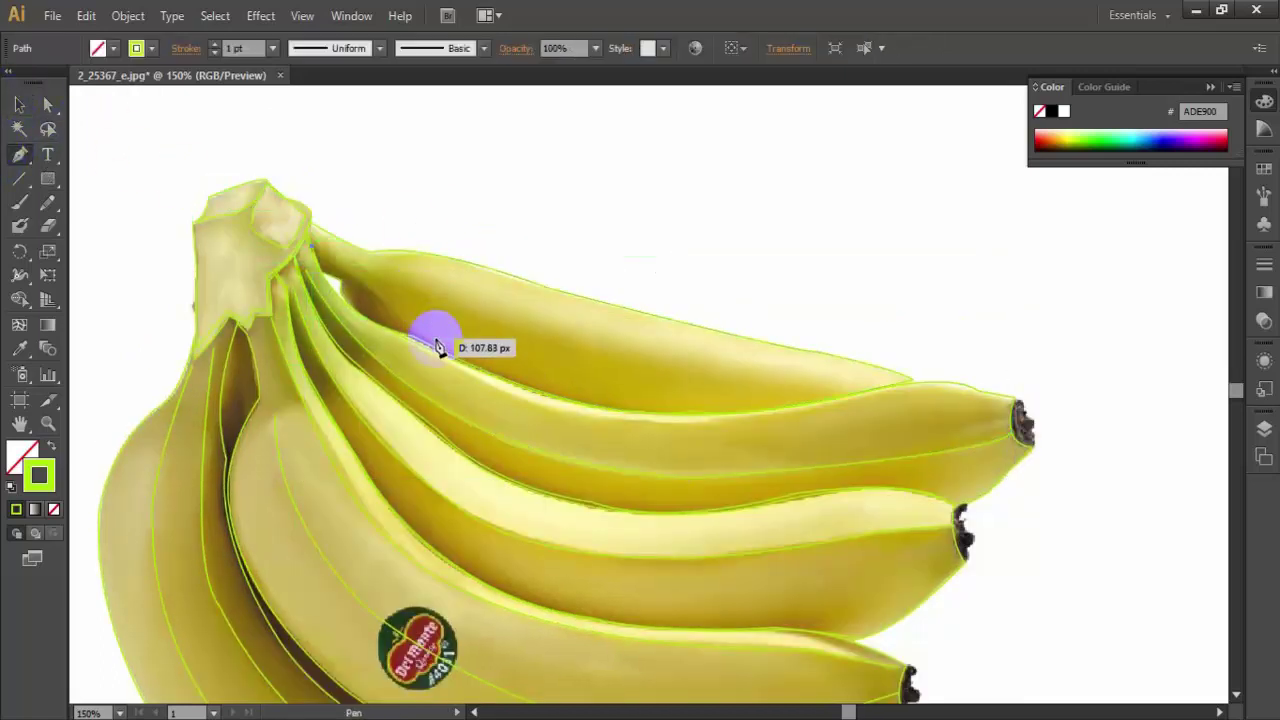
- Draw a ridge curve along the upper banana into its tip and resume the path there
drag(320, 252, 448, 354)
scroll(270, 228, down, 5)
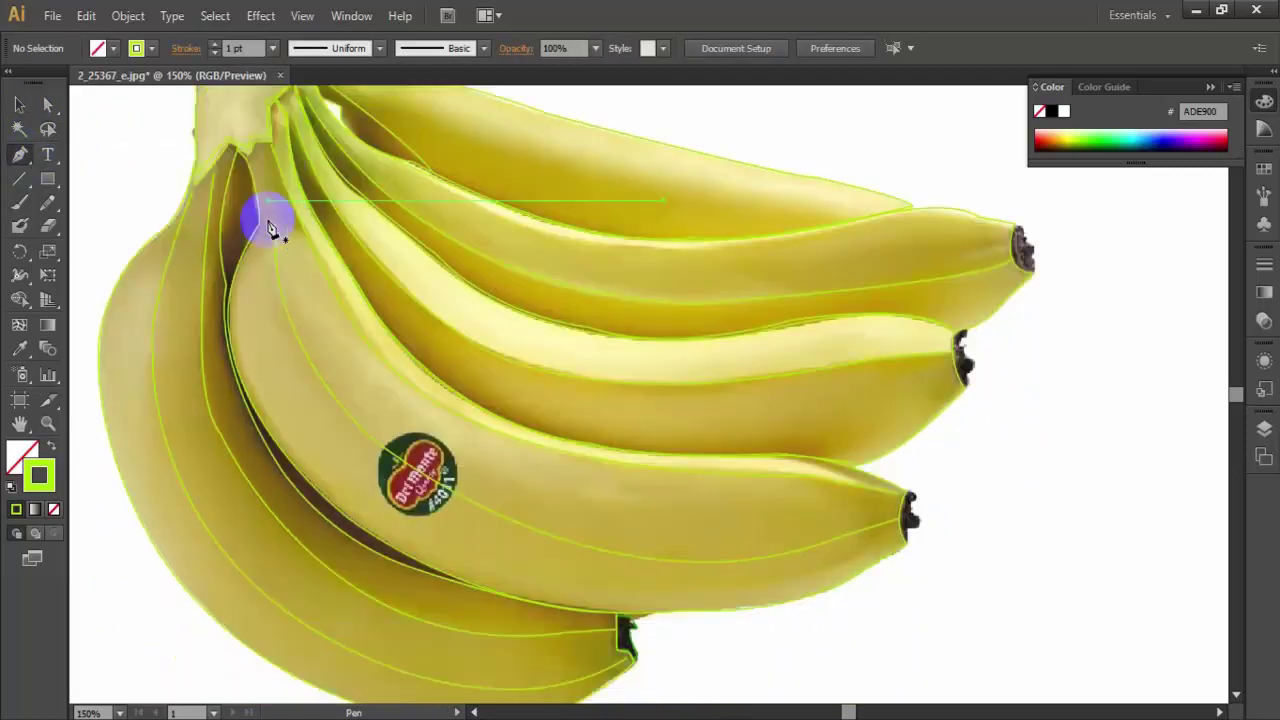
click(964, 275)
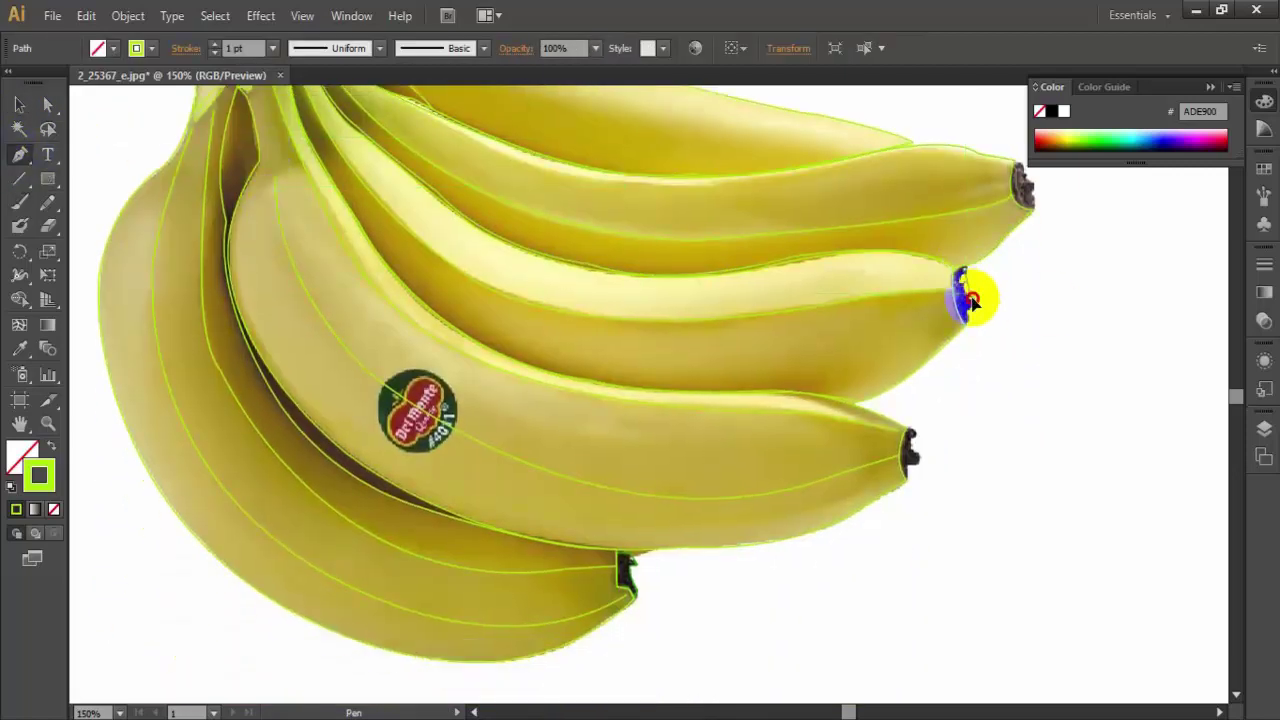
drag(964, 275, 1057, 314)
click(19, 104)
click(1104, 361)
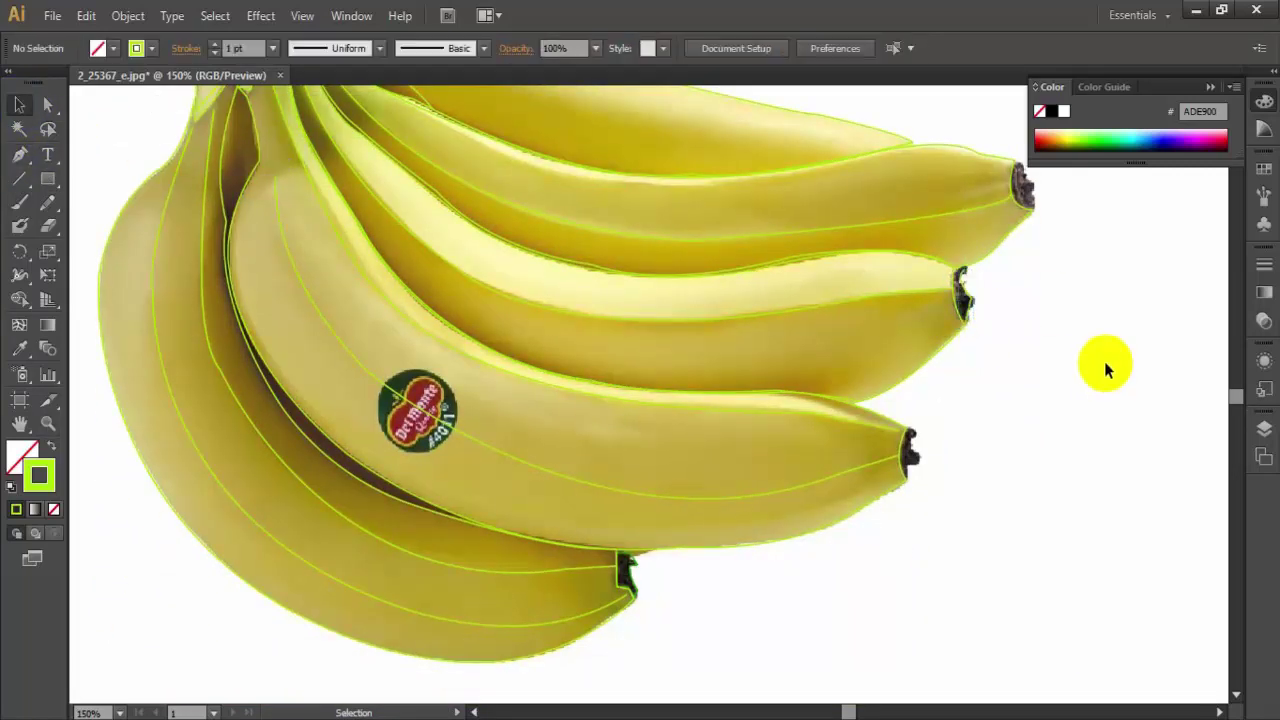
key(p)
click(957, 286)
click(446, 180)
- Zoom in and curve the path around the upper banana tip, joining it to the lower tip
click(960, 297)
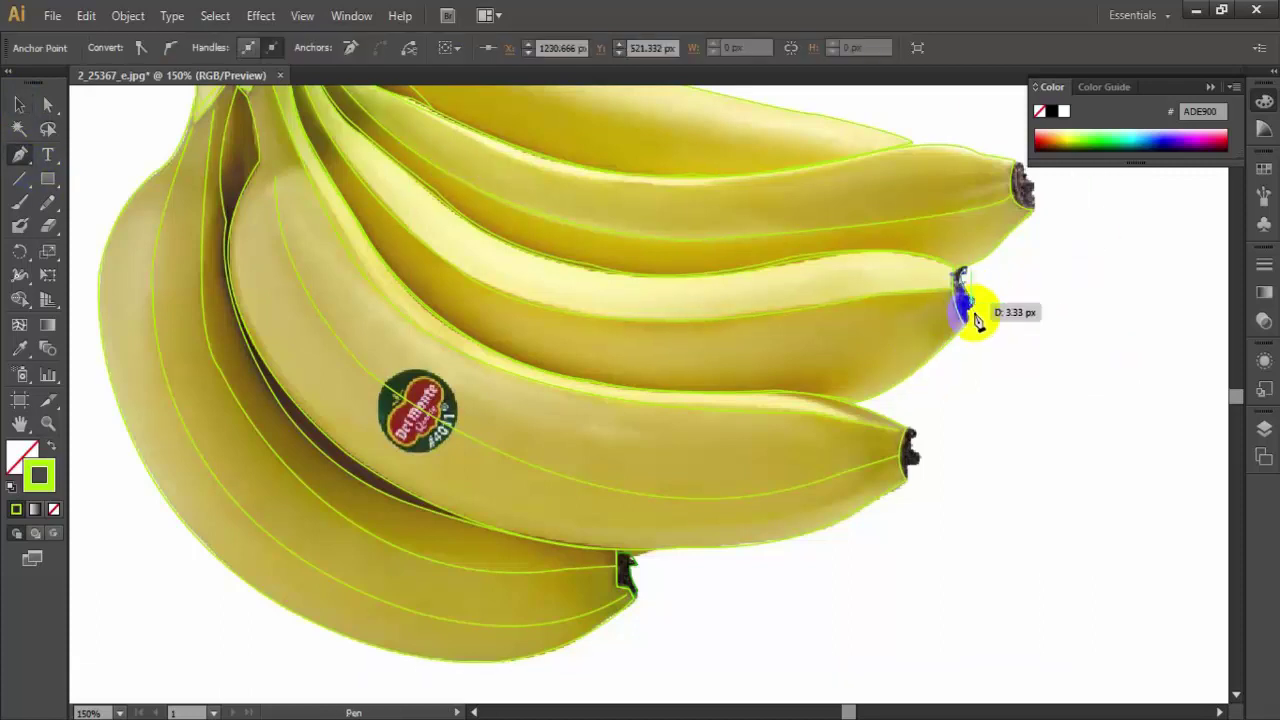
key(ctrl+plus)
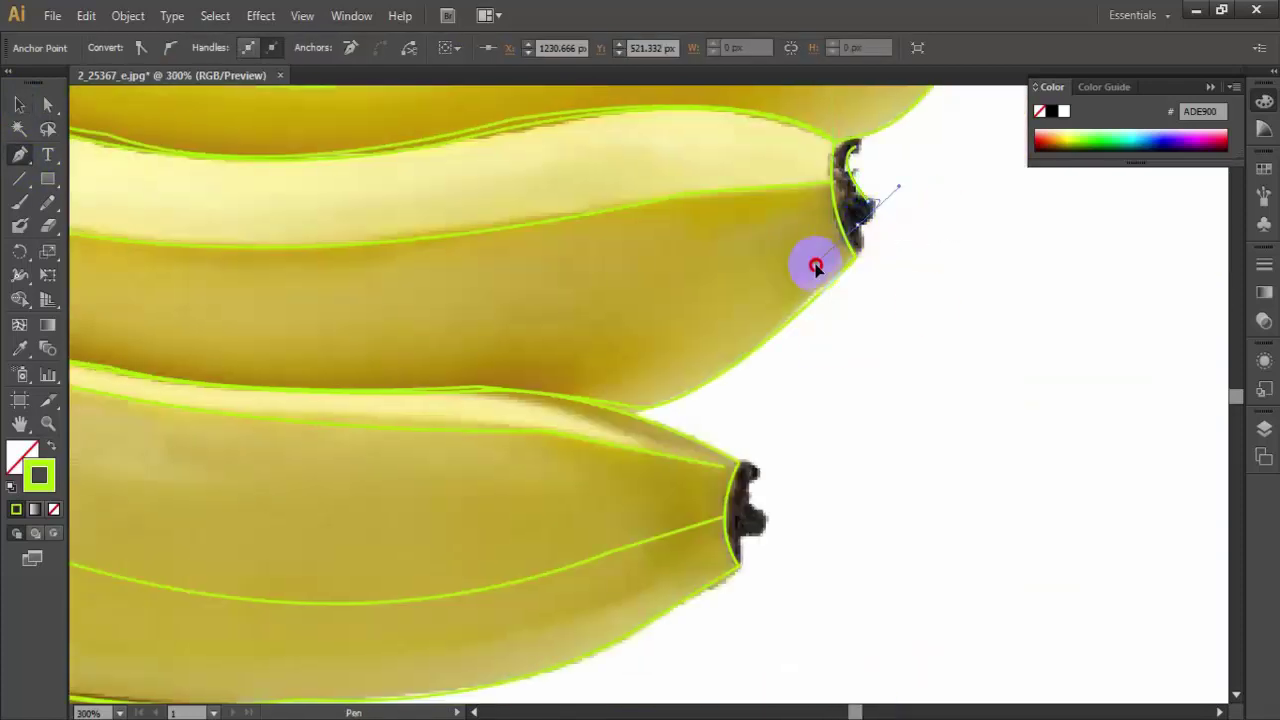
mouse_move(857, 232)
mouse_down()
mouse_move(865, 260)
mouse_move(855, 257)
mouse_up()
ctrl+click(983, 271)
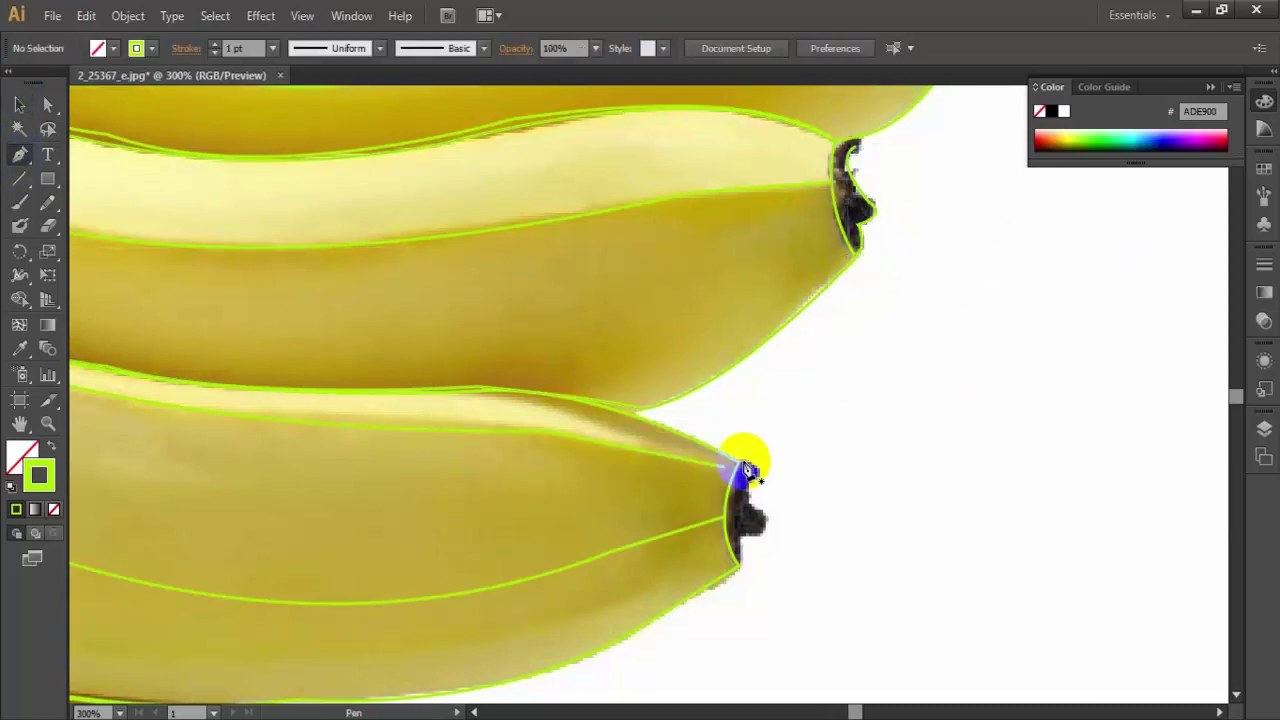
mouse_move(748, 470)
mouse_down()
mouse_move(707, 509)
mouse_move(728, 497)
mouse_move(766, 514)
mouse_move(771, 500)
mouse_up()
scroll(766, 514, down, 1)
ctrl+click(997, 294)
- Curve a line out from the next banana tip and end drawing with the Selection tool
scroll(612, 372, down, 2)
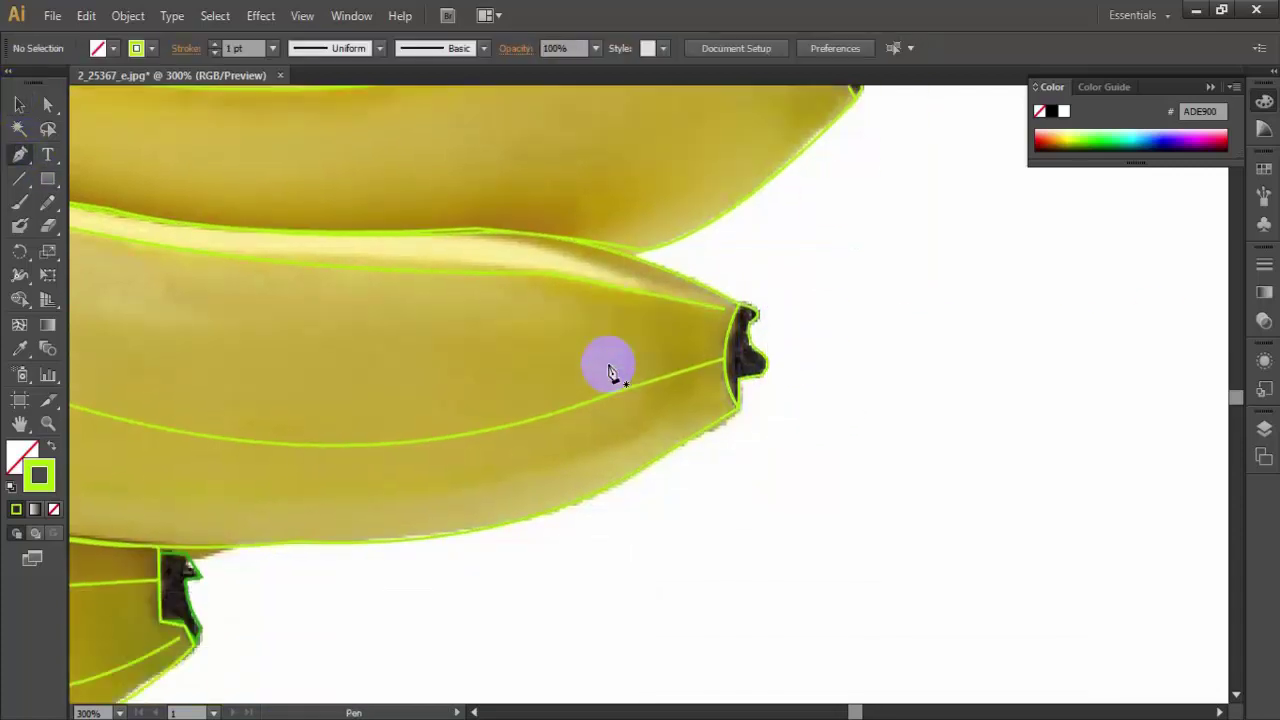
scroll(612, 372, up, 3)
click(985, 300)
mouse_move(975, 322)
mouse_down()
mouse_move(998, 327)
mouse_move(993, 358)
mouse_up()
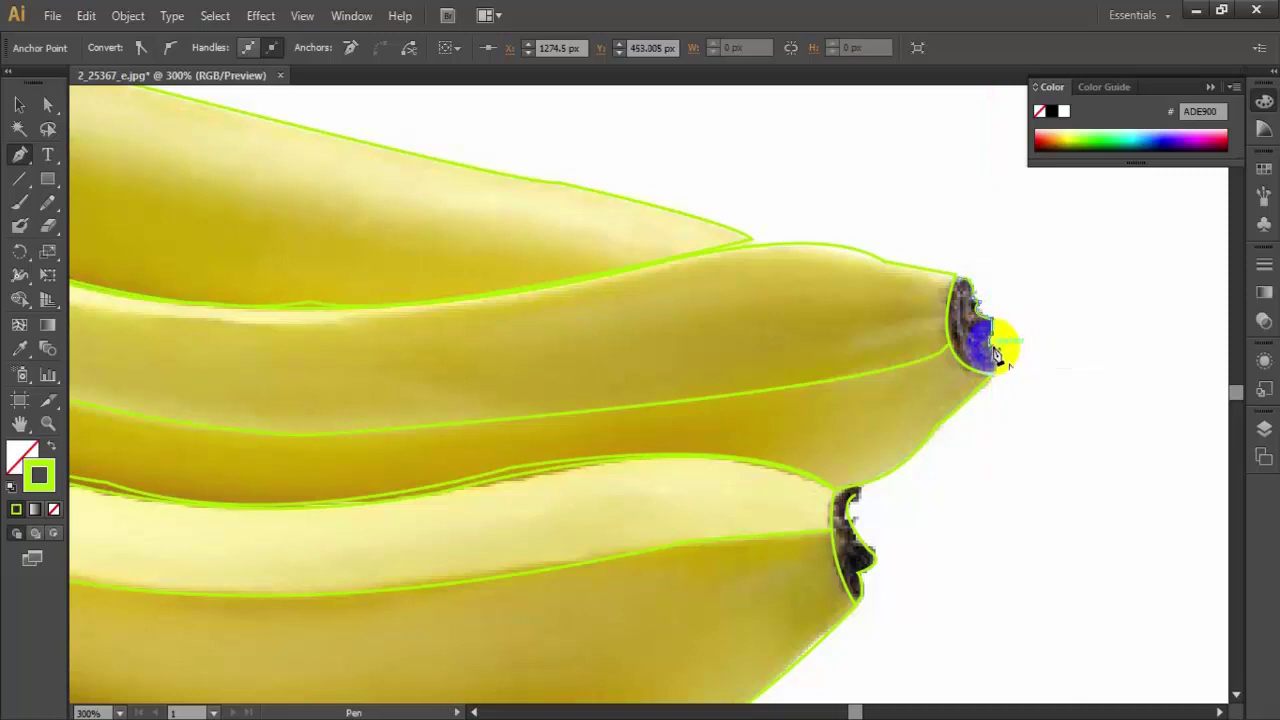
key(v)
click(634, 149)
scroll(668, 332, up, 3)
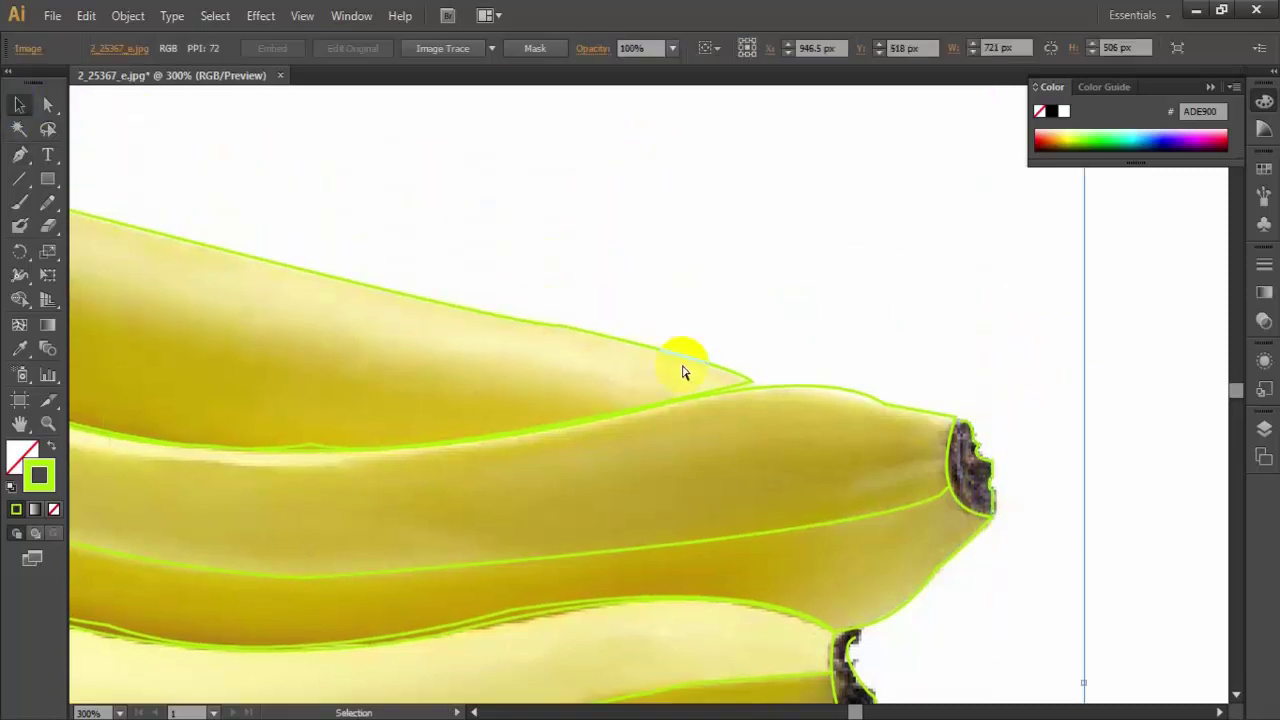
scroll(683, 372, down, 3)
- Drag the banana photo off the artboard to the right, then deselect it
scroll(683, 366, down, 3)
click(1057, 357)
click(455, 148)
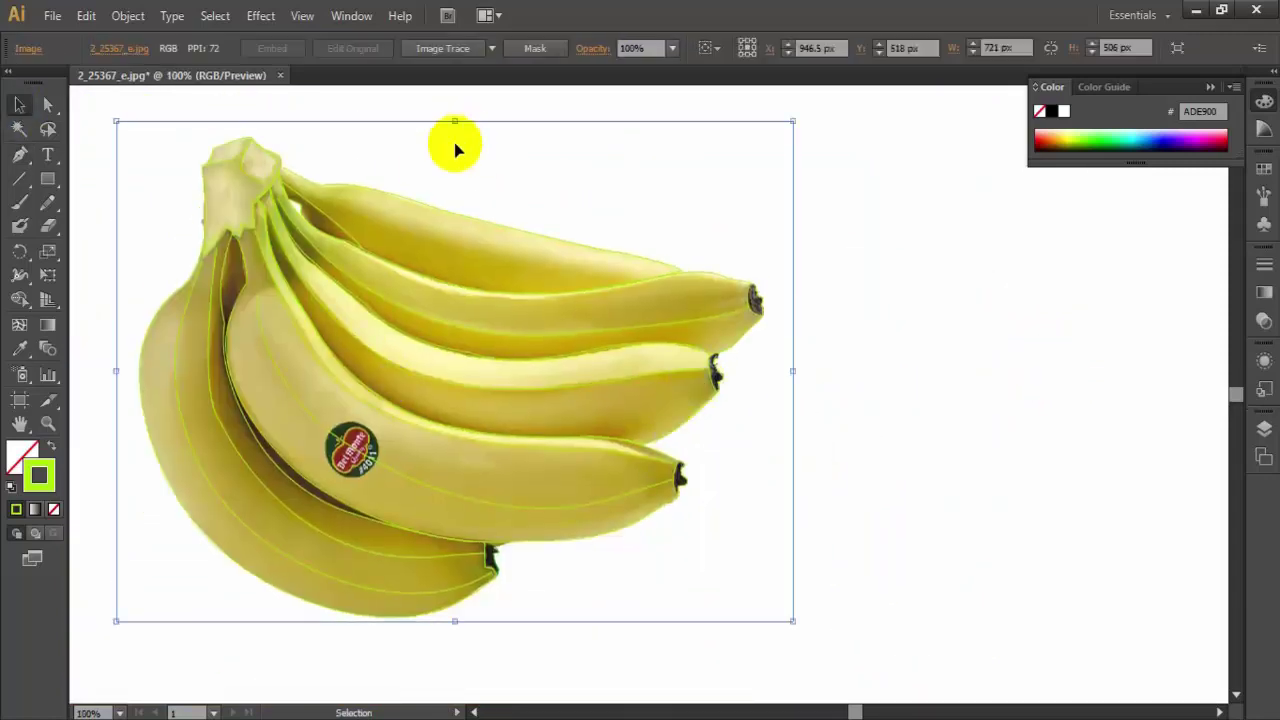
drag(455, 148, 1010, 280)
key(ctrl+minus)
key(ctrl+minus)
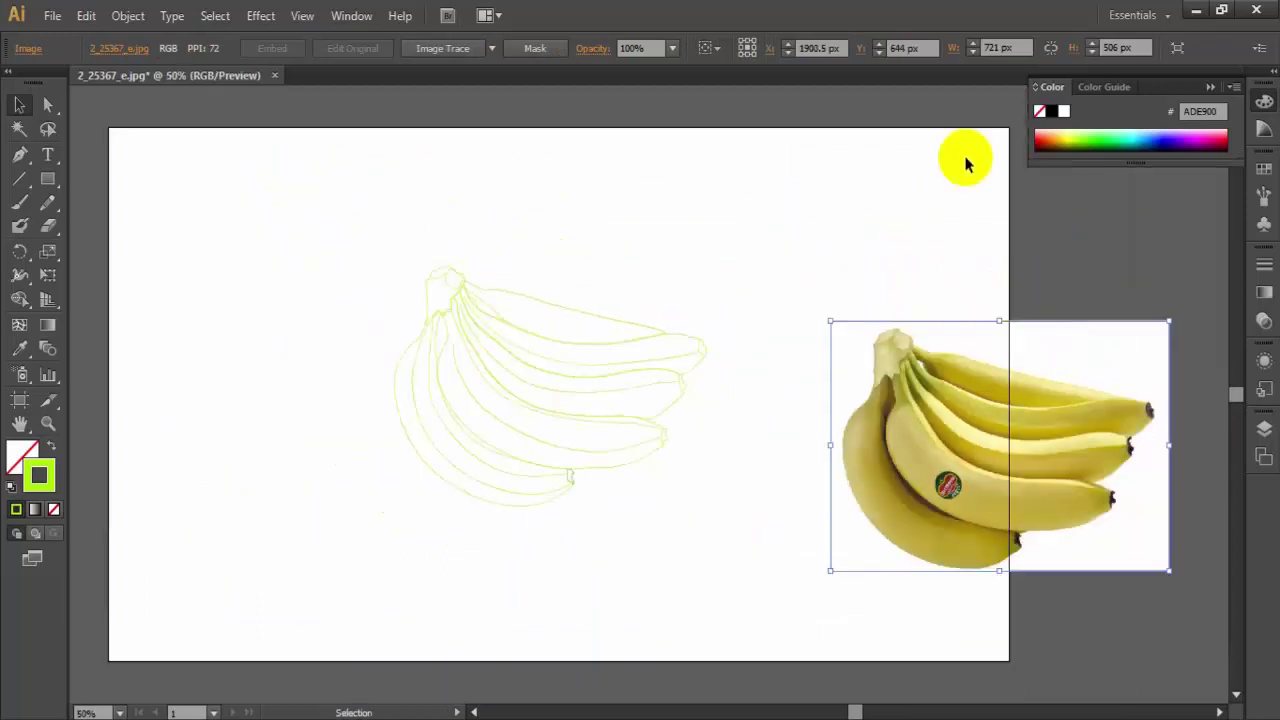
drag(1000, 450, 1276, 450)
click(800, 362)
- Zoom back to 100% and marquee-select all the traced banana paths
key(ctrl+plus)
key(ctrl+plus)
drag(855, 712, 836, 712)
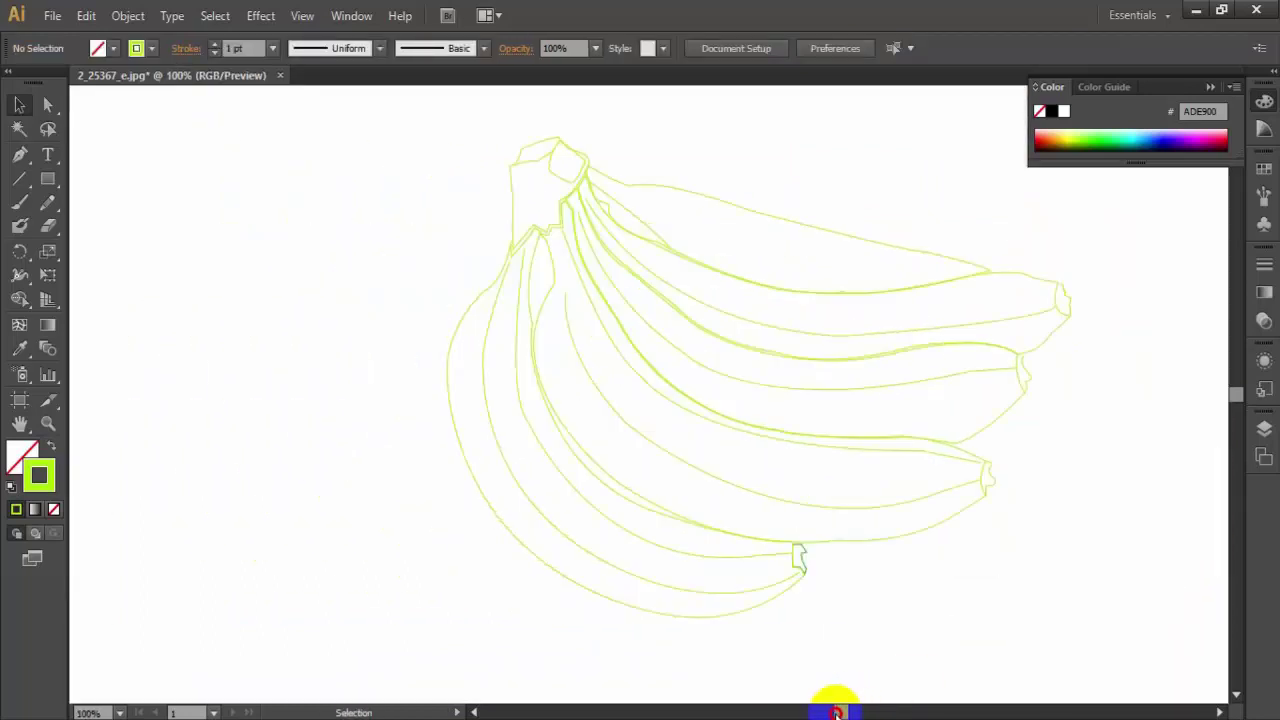
scroll(422, 465, up, 2)
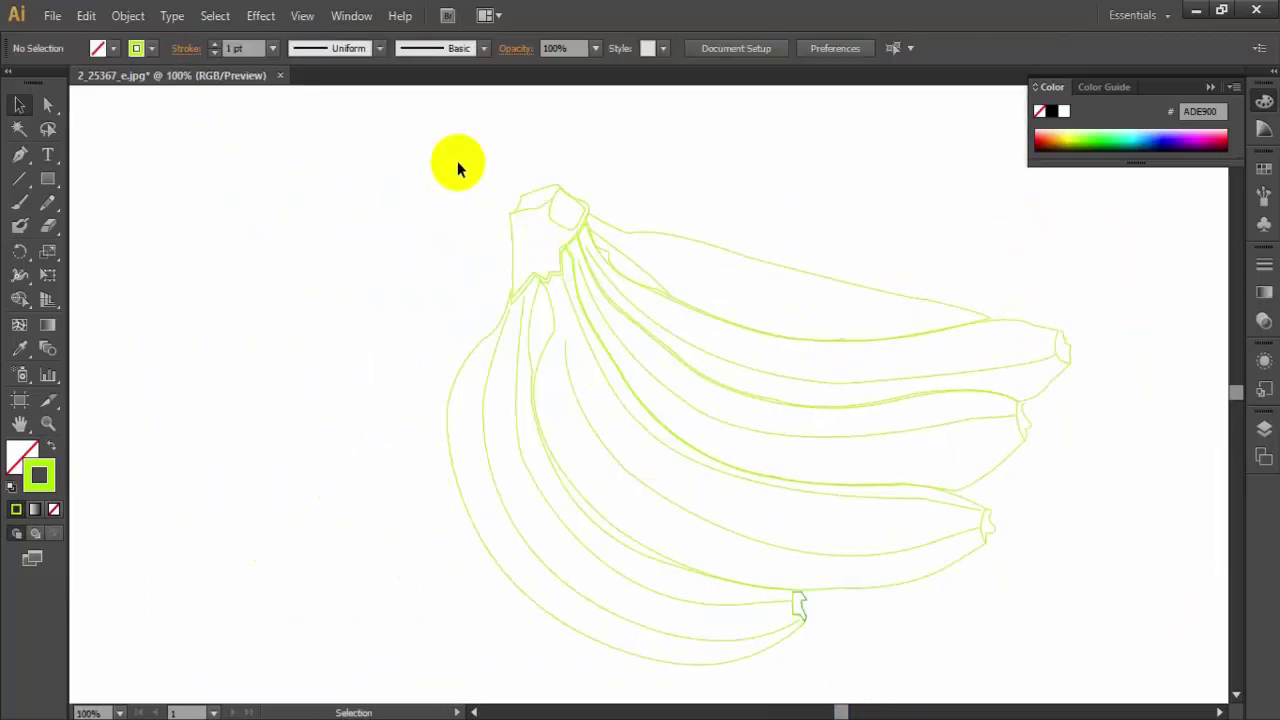
drag(457, 163, 1100, 651)
- Swap fill and stroke so the bananas fill lime green, and try a dark outline colour
key(shift+x)
click(107, 489)
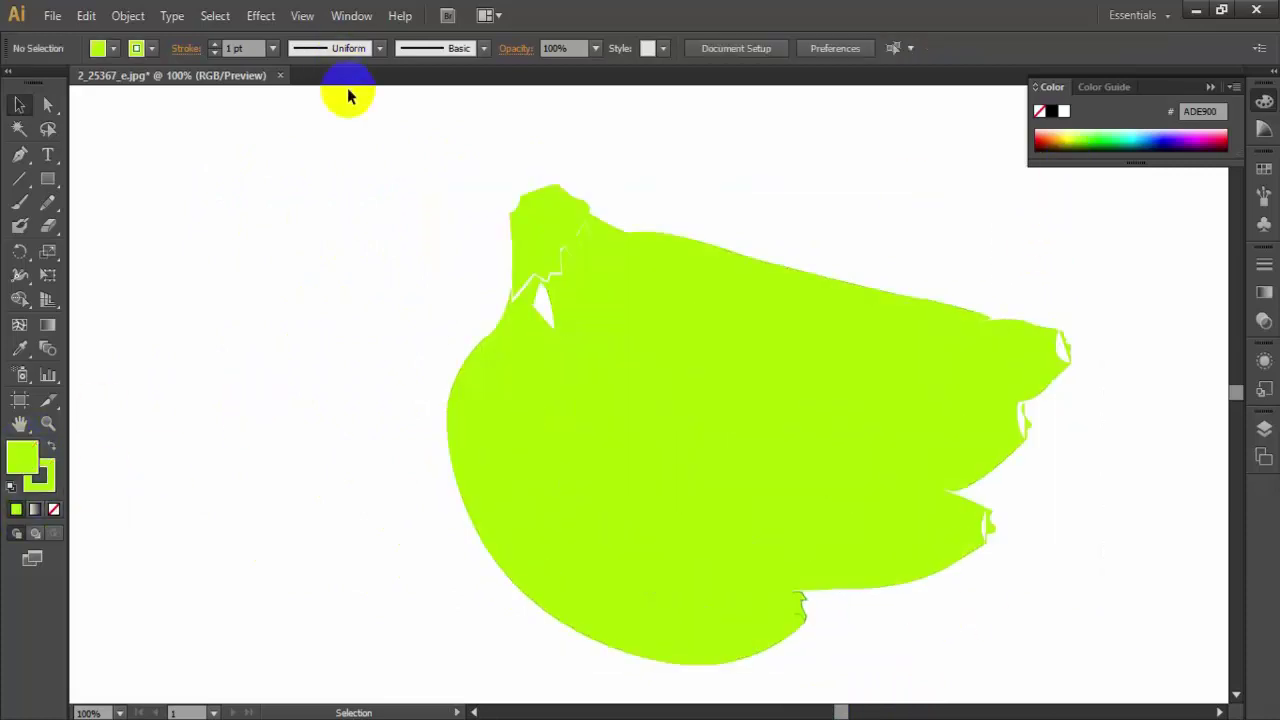
click(38, 476)
click(145, 47)
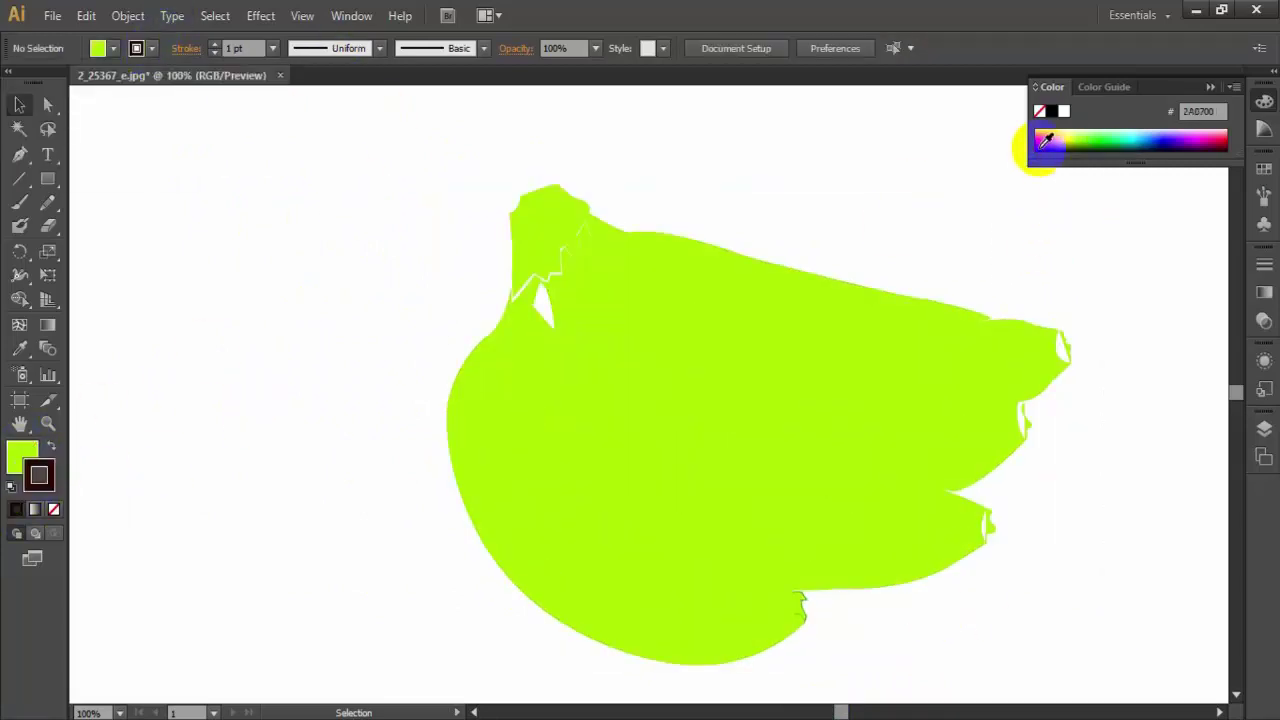
- Give all banana paths dark brown 2 pt outlines
drag(449, 166, 811, 449)
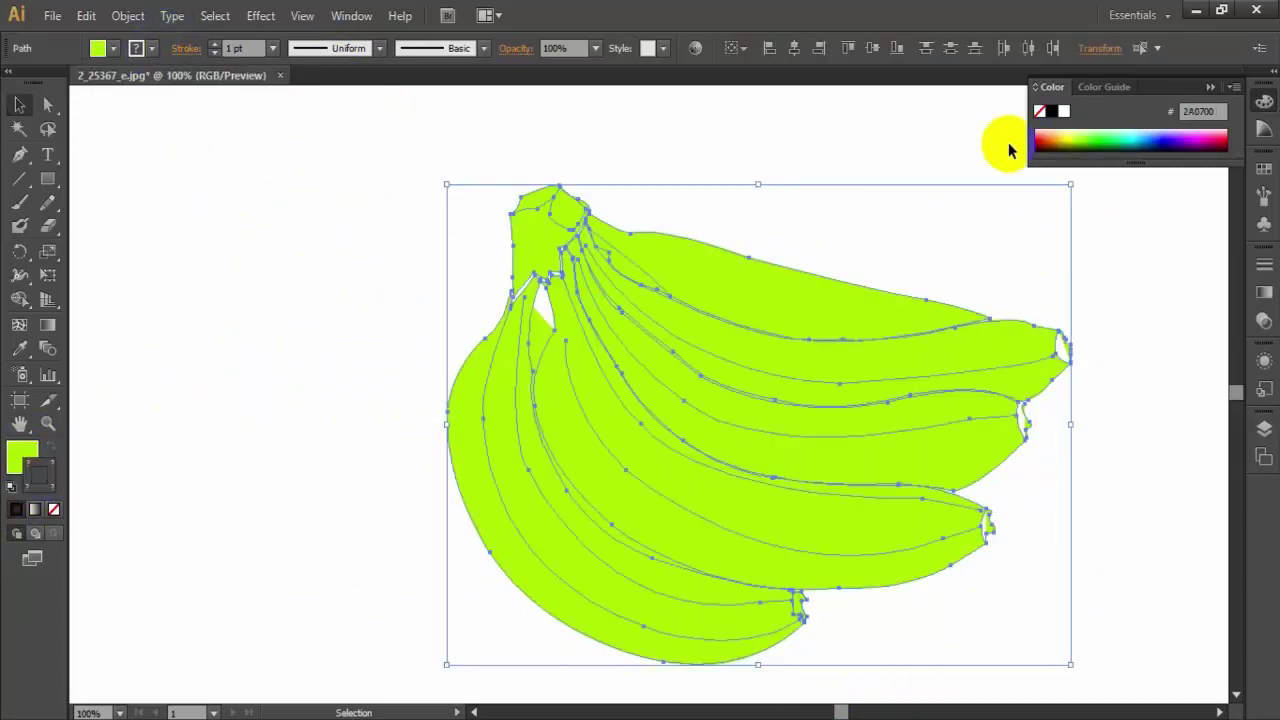
click(50, 482)
click(1055, 146)
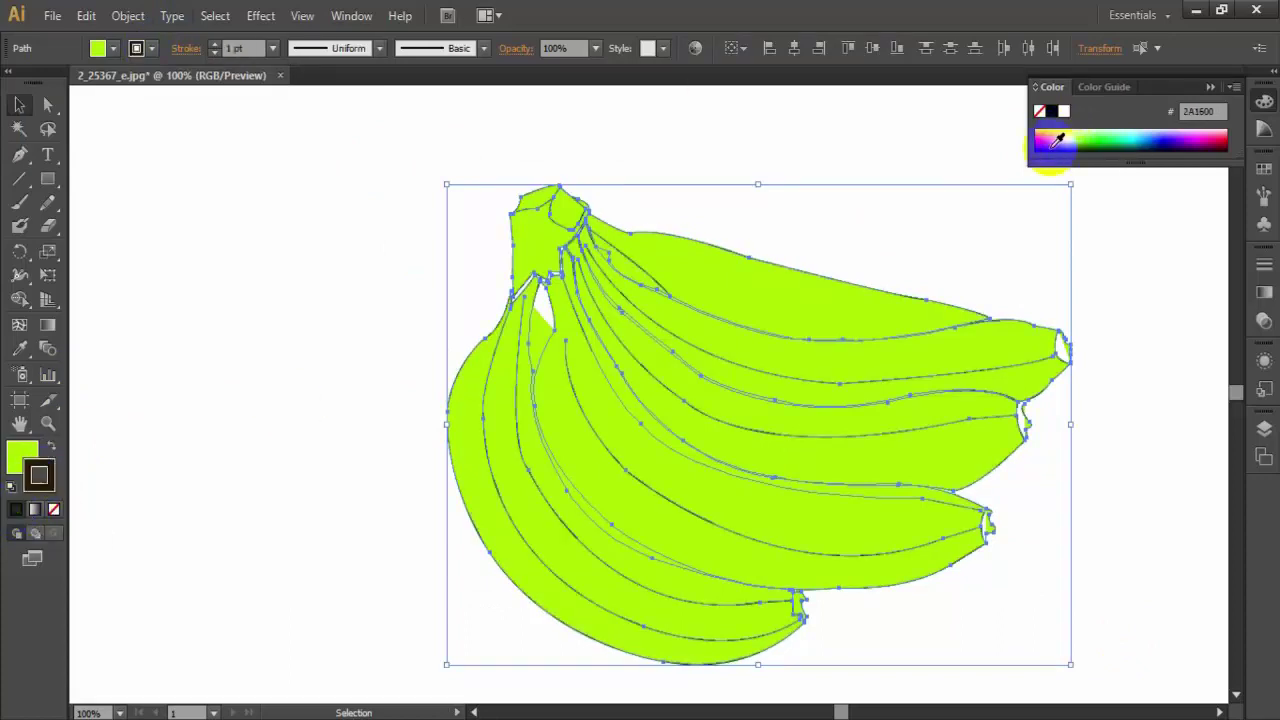
click(272, 48)
click(300, 177)
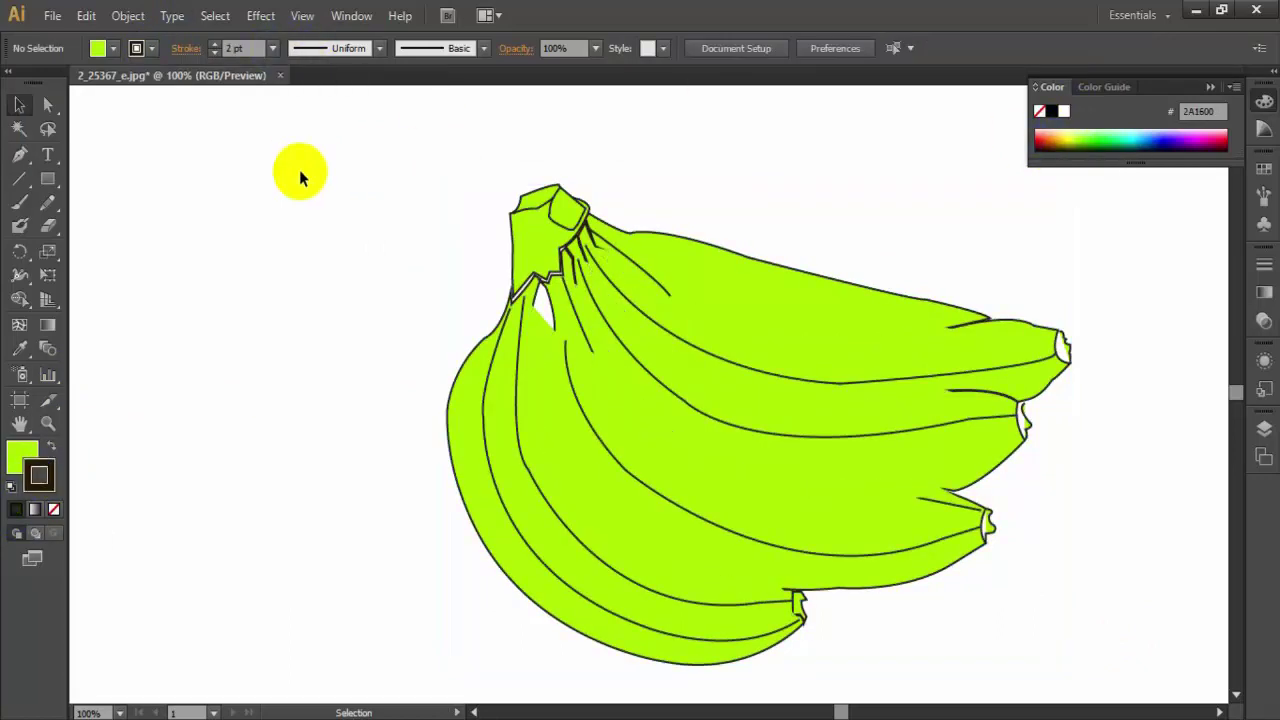
click(588, 347)
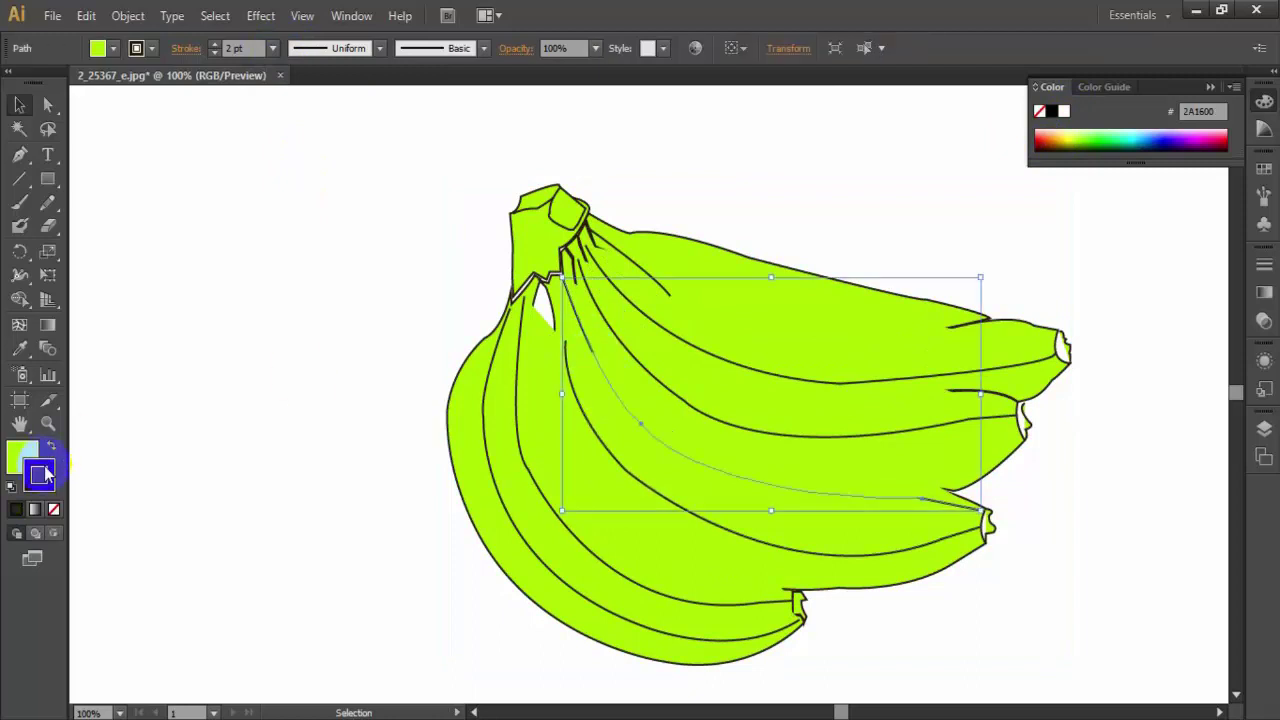
click(600, 357)
- Darken the outline colour on all banana paths
click(571, 320)
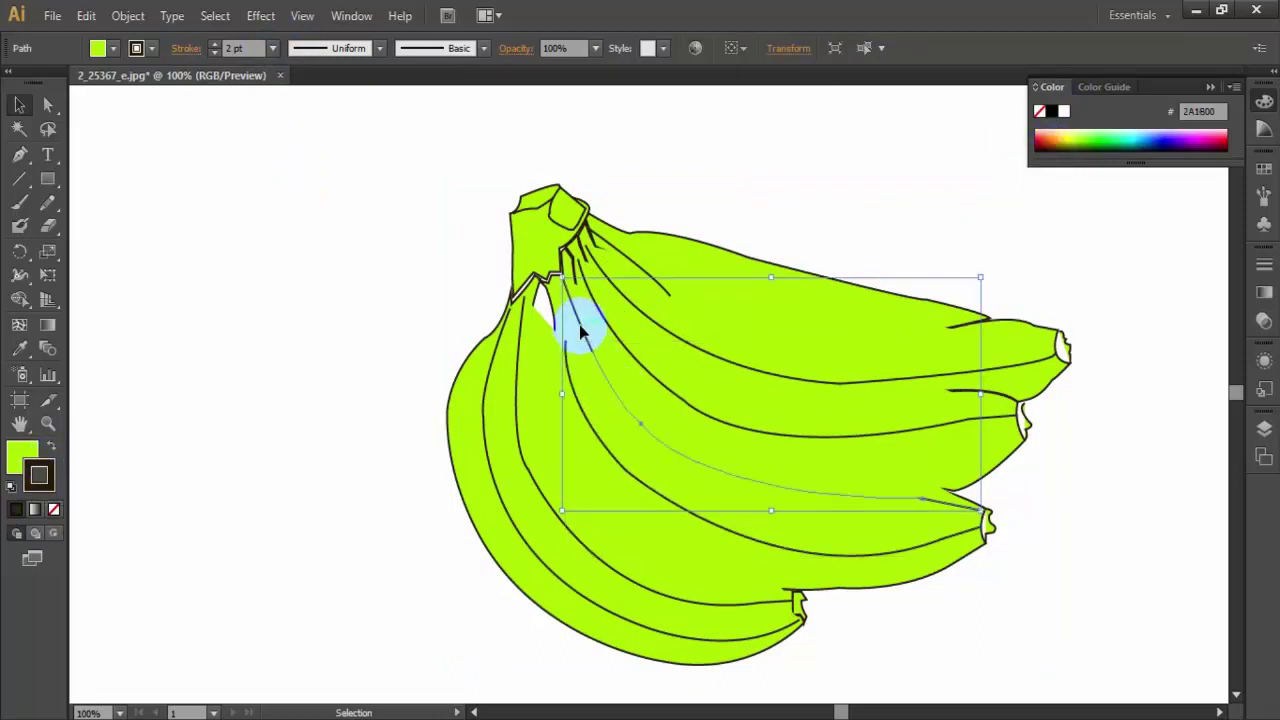
click(354, 214)
drag(386, 180, 1120, 640)
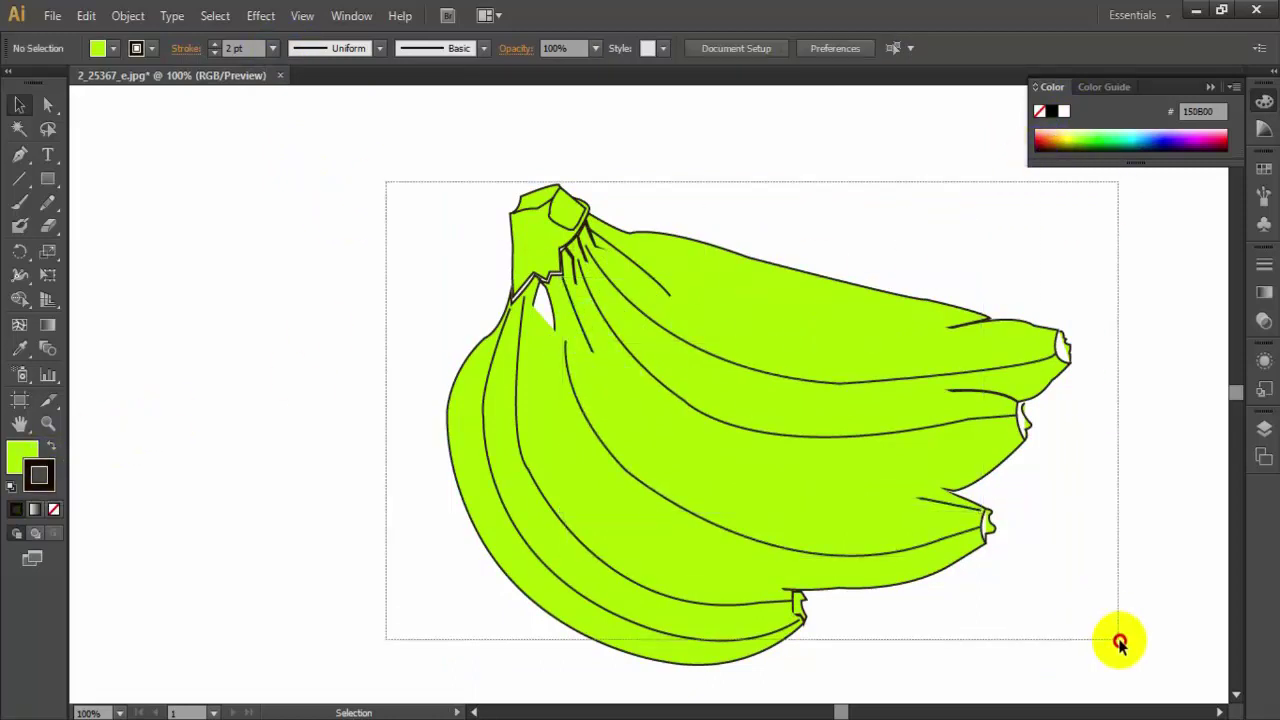
click(1041, 147)
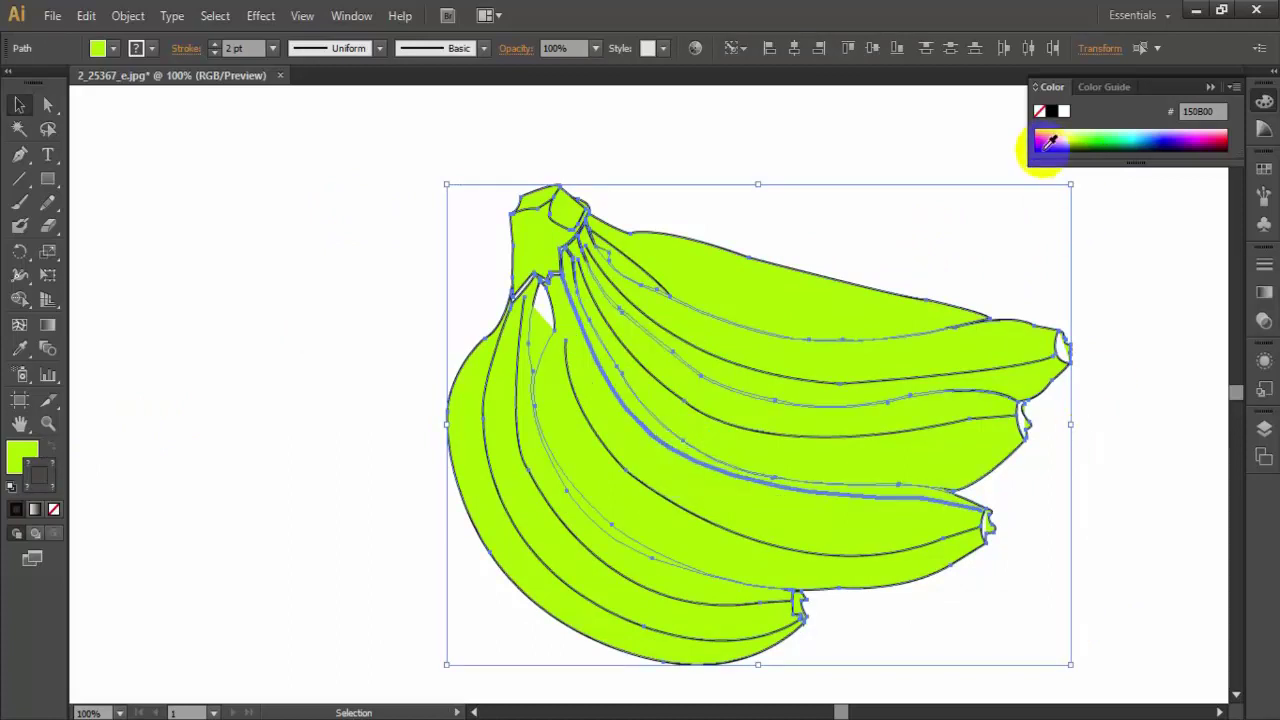
click(305, 292)
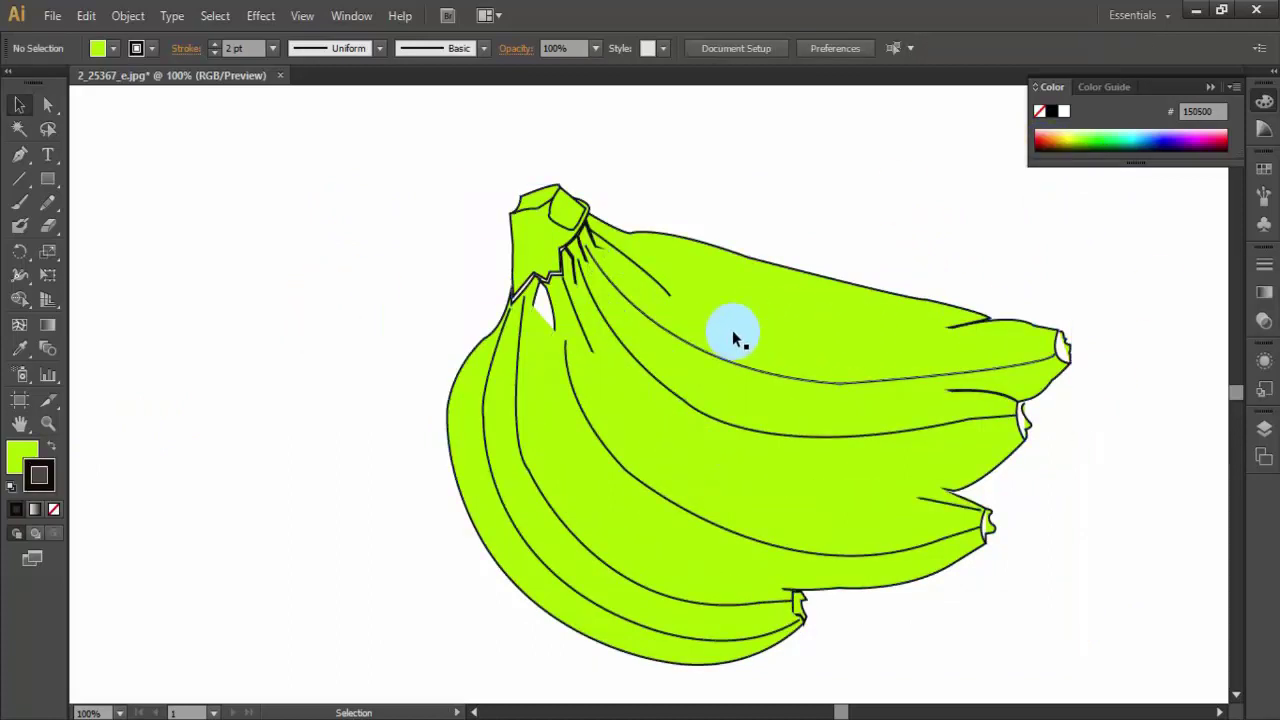
- Give the upper banana a green outline and fill the stem mint green
click(905, 293)
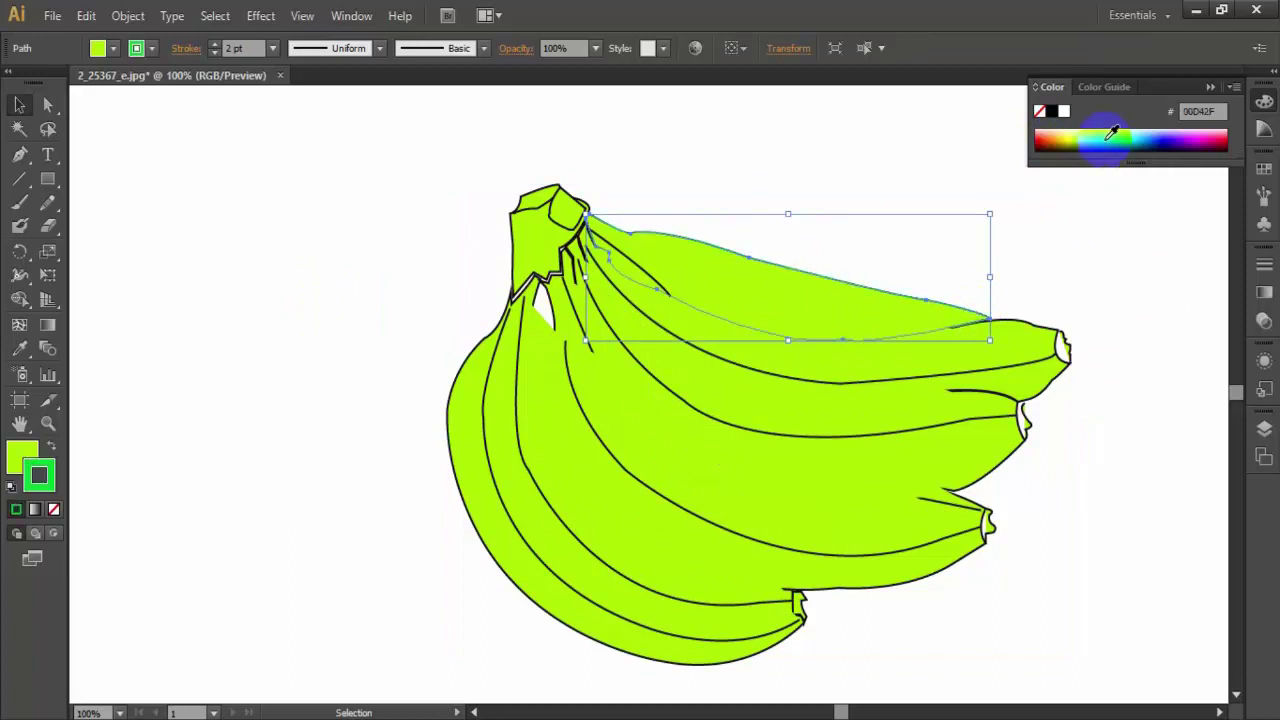
click(771, 320)
click(932, 333)
click(788, 188)
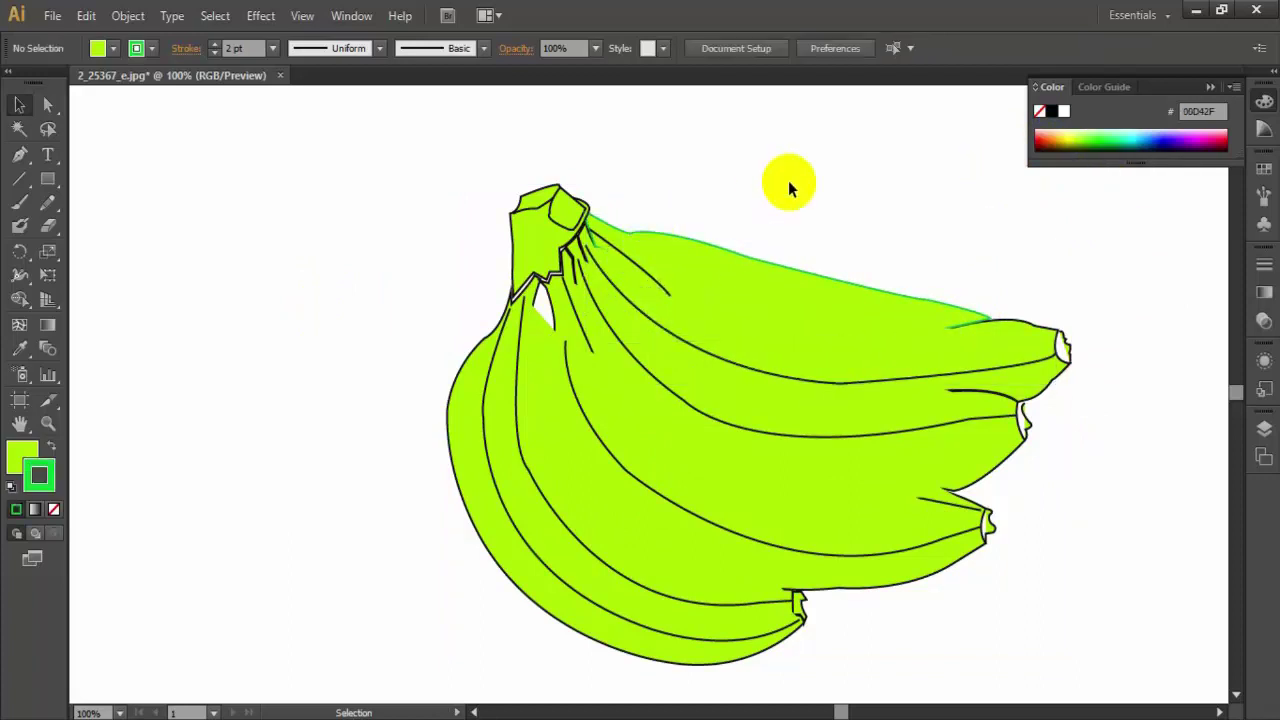
click(502, 163)
click(1112, 136)
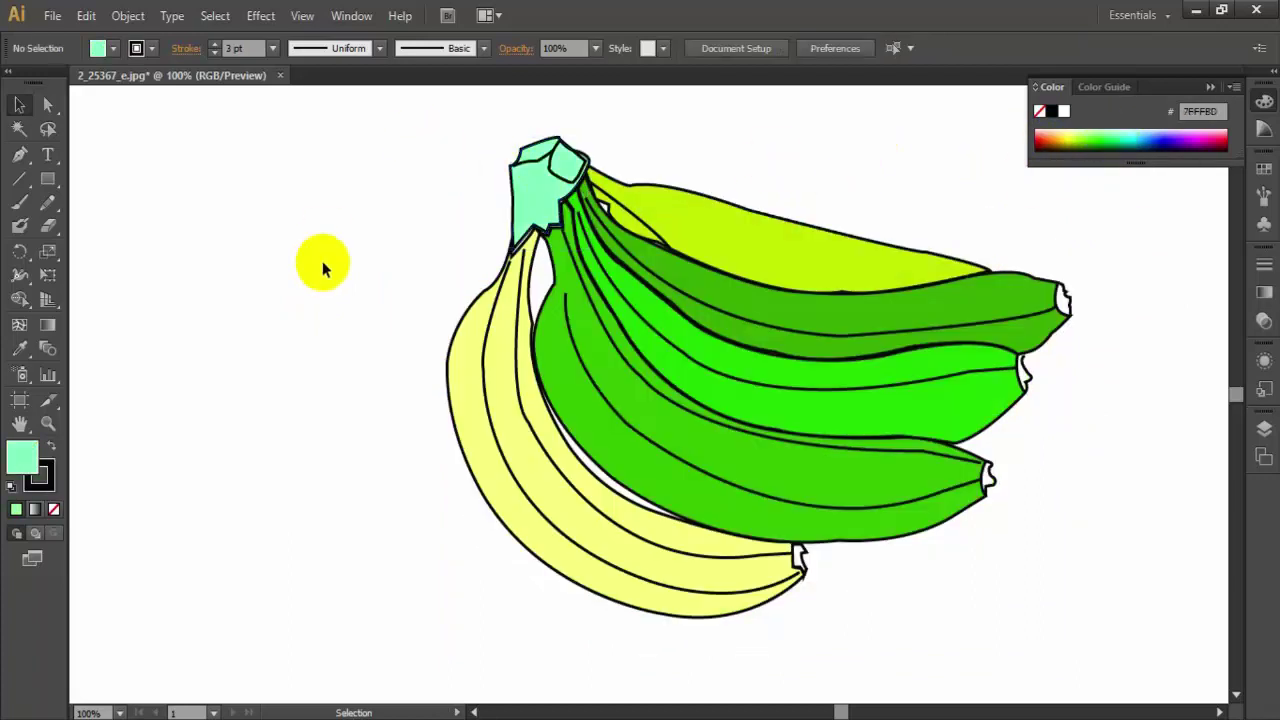
- Fill the lower and middle banana tips dark navy
click(983, 475)
click(1160, 148)
click(1166, 228)
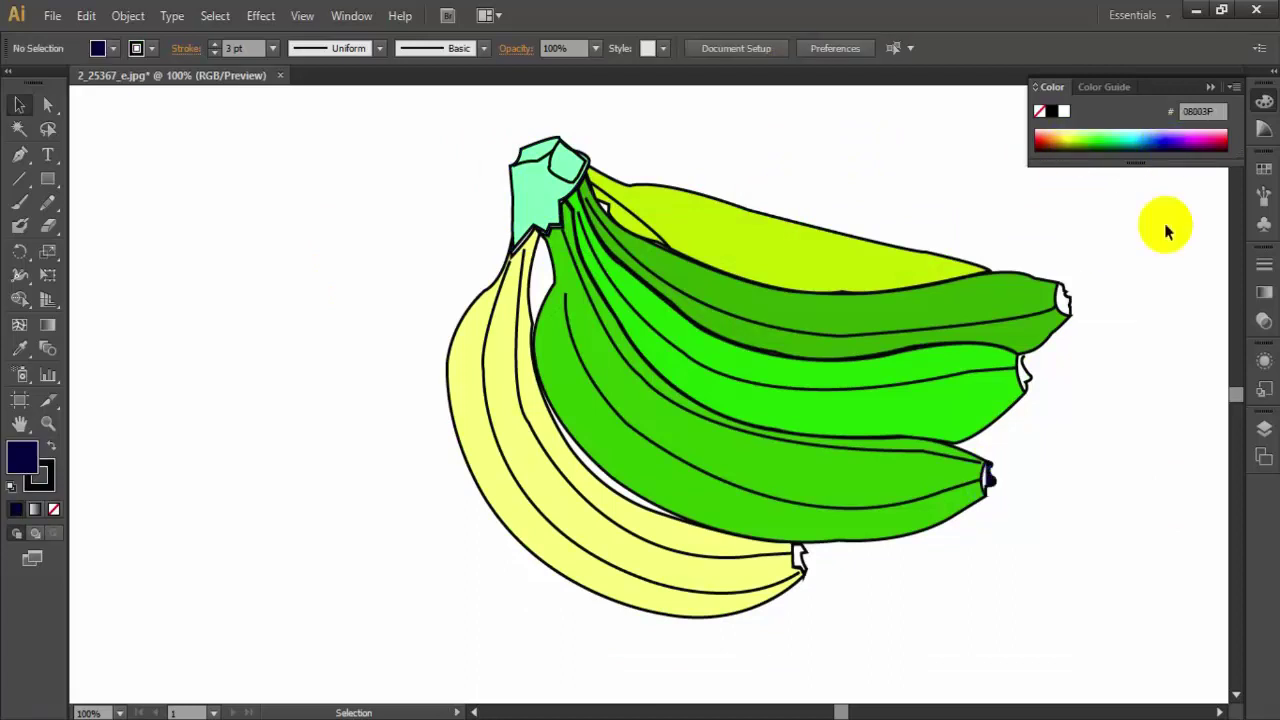
click(1025, 372)
click(1148, 140)
click(1068, 288)
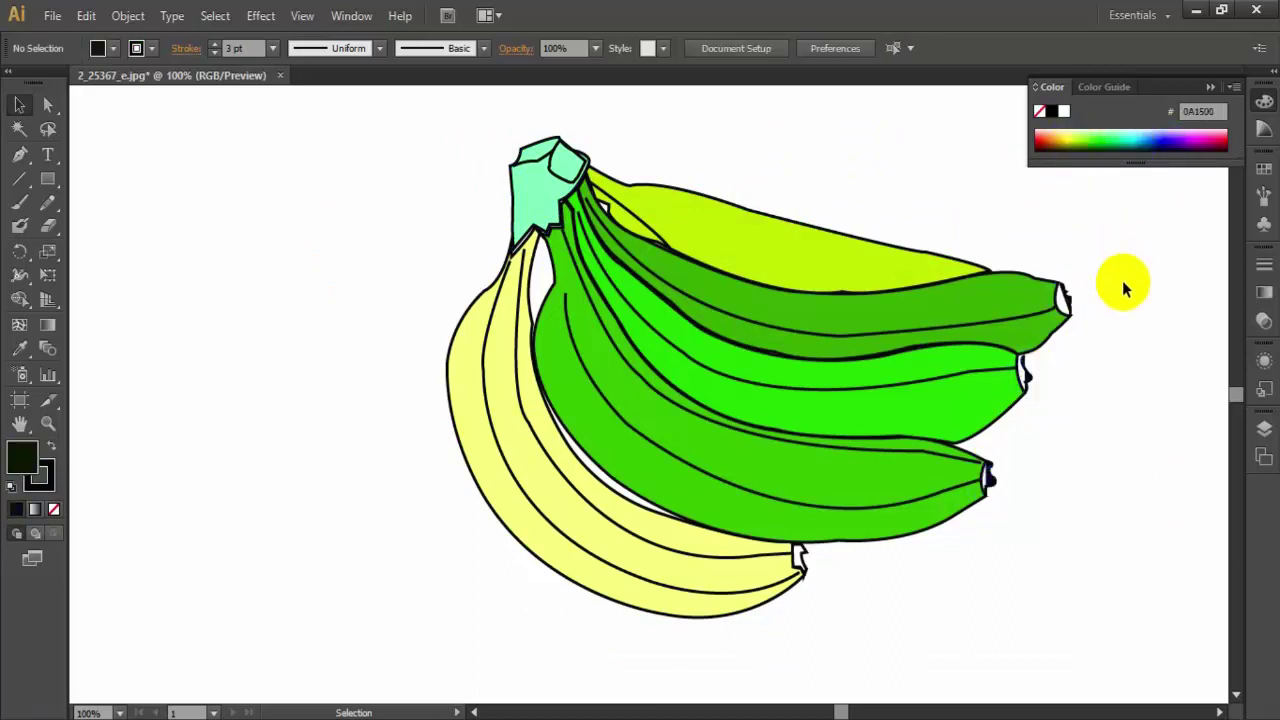
- Fill the middle and upper bananas yellow, settling on FFE554
click(1040, 330)
click(1012, 410)
click(1074, 138)
click(1157, 309)
click(829, 271)
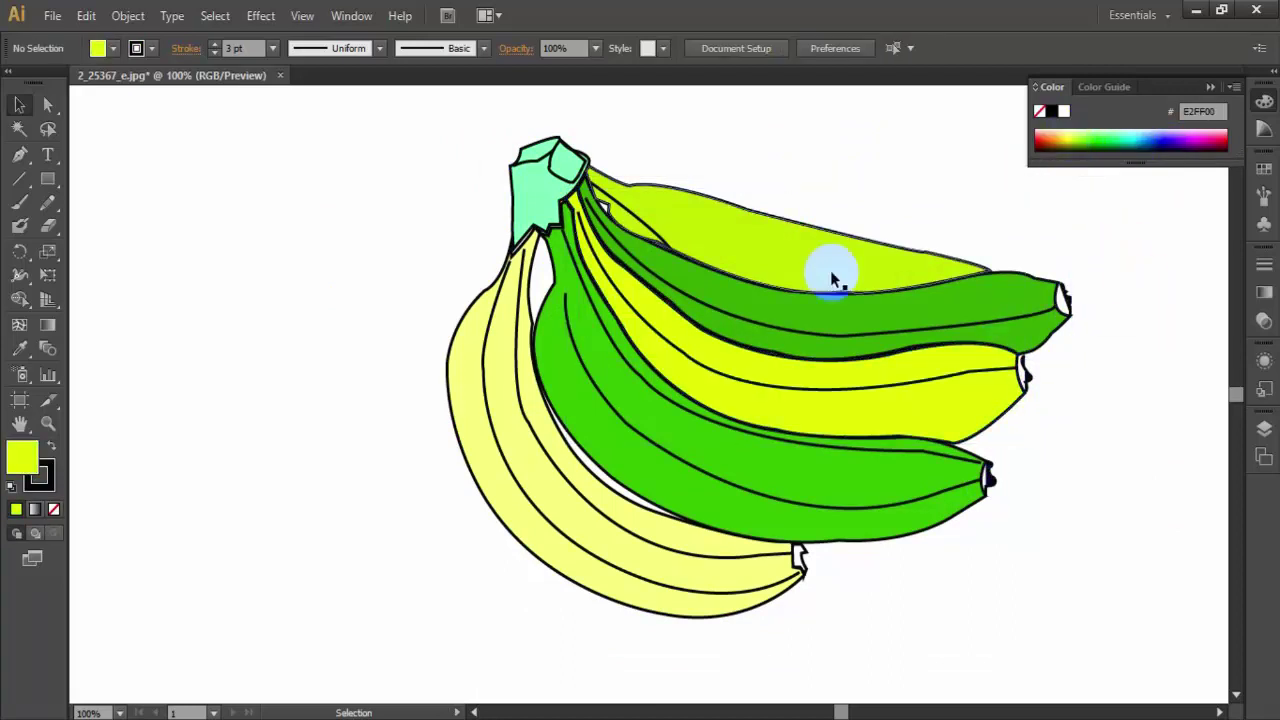
mouse_move(1094, 128)
mouse_down()
mouse_move(1216, 133)
mouse_move(1063, 123)
mouse_up()
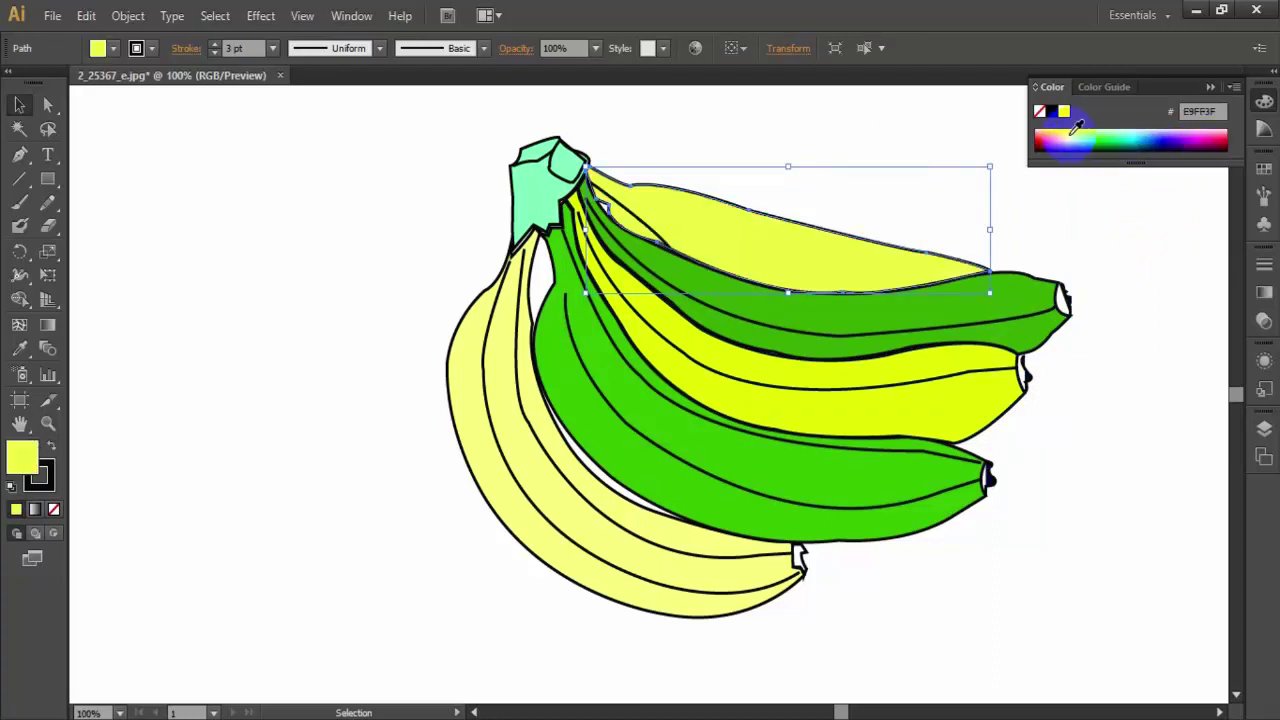
click(1086, 251)
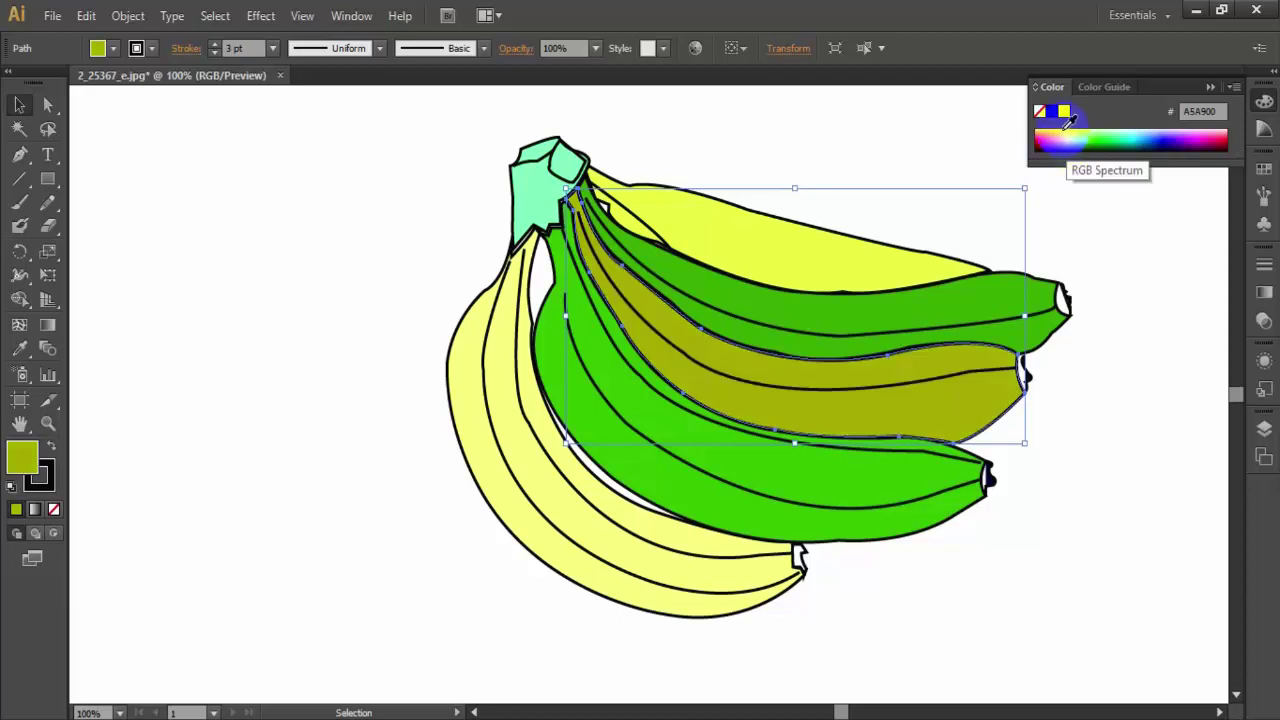
mouse_move(1072, 163)
mouse_down()
mouse_move(1058, 138)
mouse_move(1075, 124)
mouse_up()
click(1040, 200)
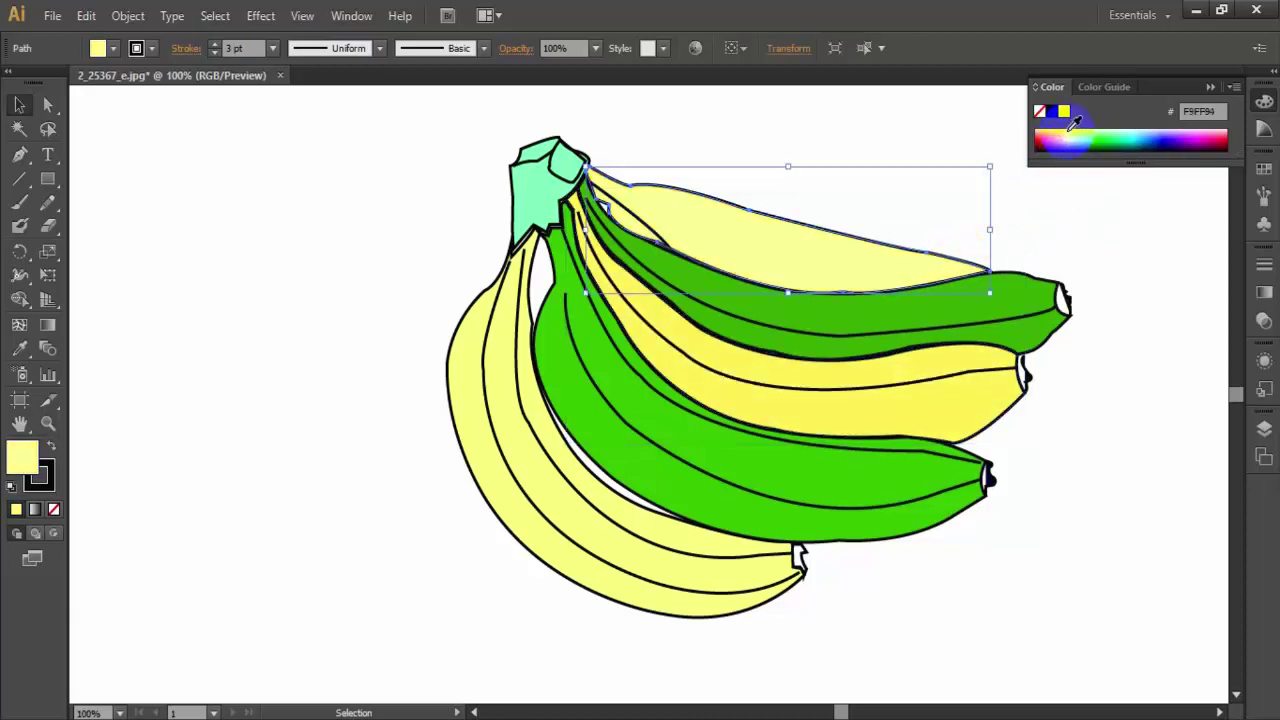
click(1066, 140)
click(1050, 210)
- Draw a curved Pen line from the stem to the banana tip
click(20, 155)
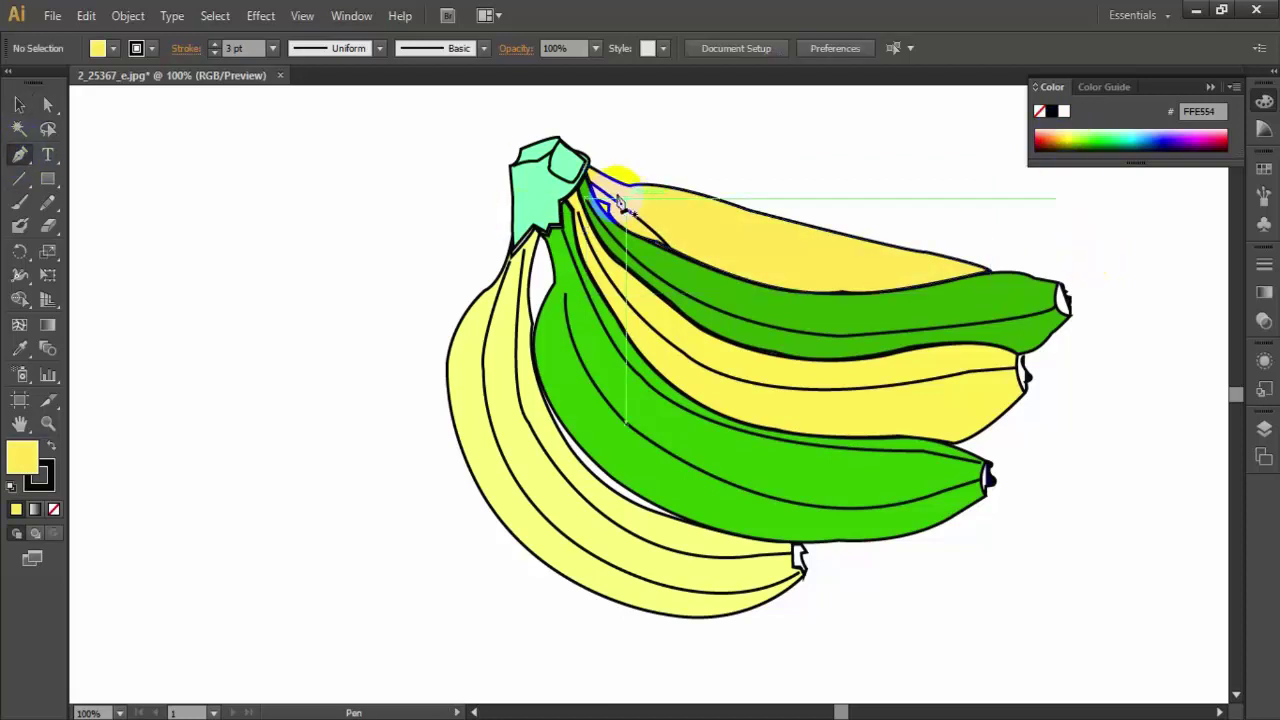
click(1052, 287)
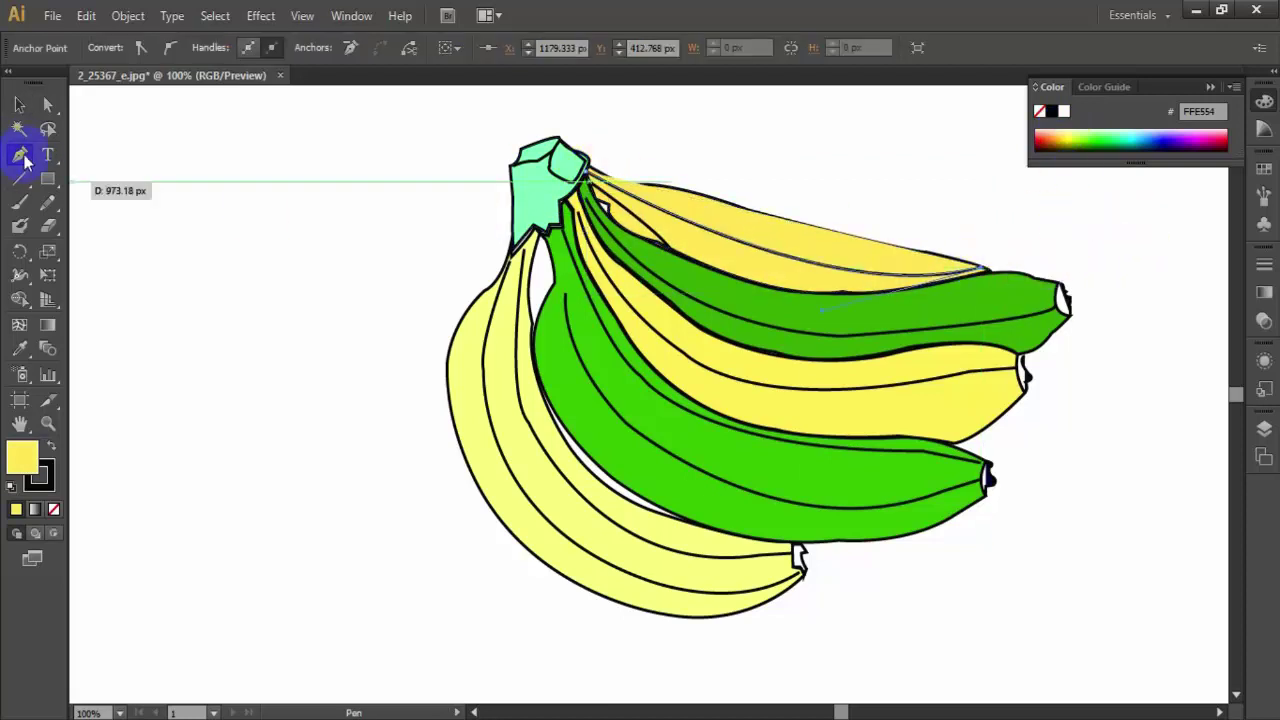
key(v)
click(340, 371)
- Group the banana artwork and scale it up to fill most of the artboard
key(ctrl+minus)
key(ctrl+minus)
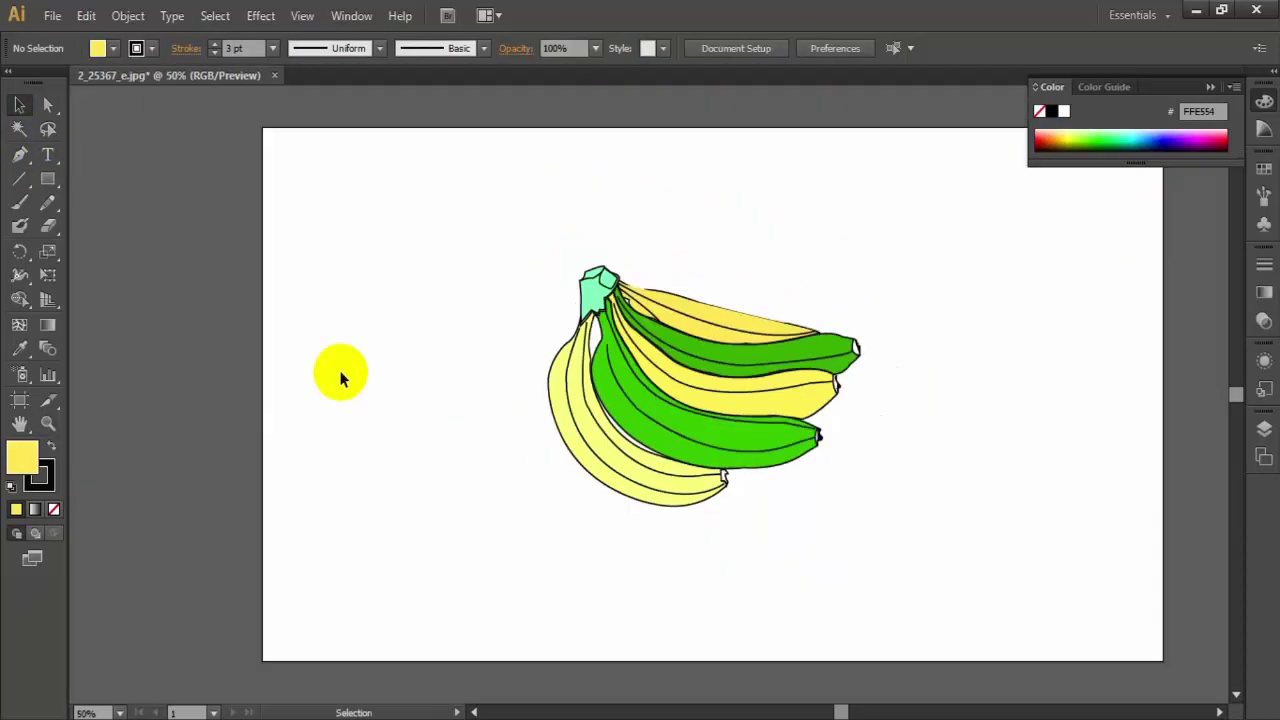
click(677, 398)
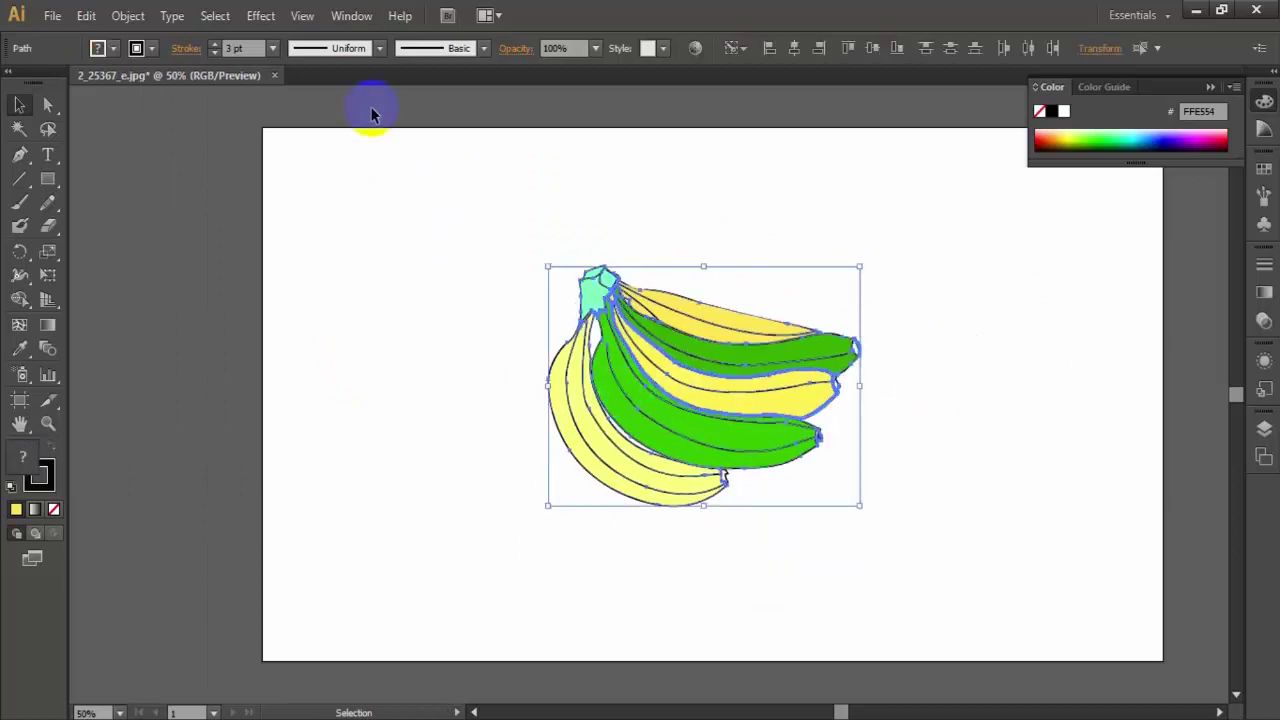
drag(503, 243, 934, 577)
right_click(718, 424)
click(765, 517)
drag(634, 386, 532, 328)
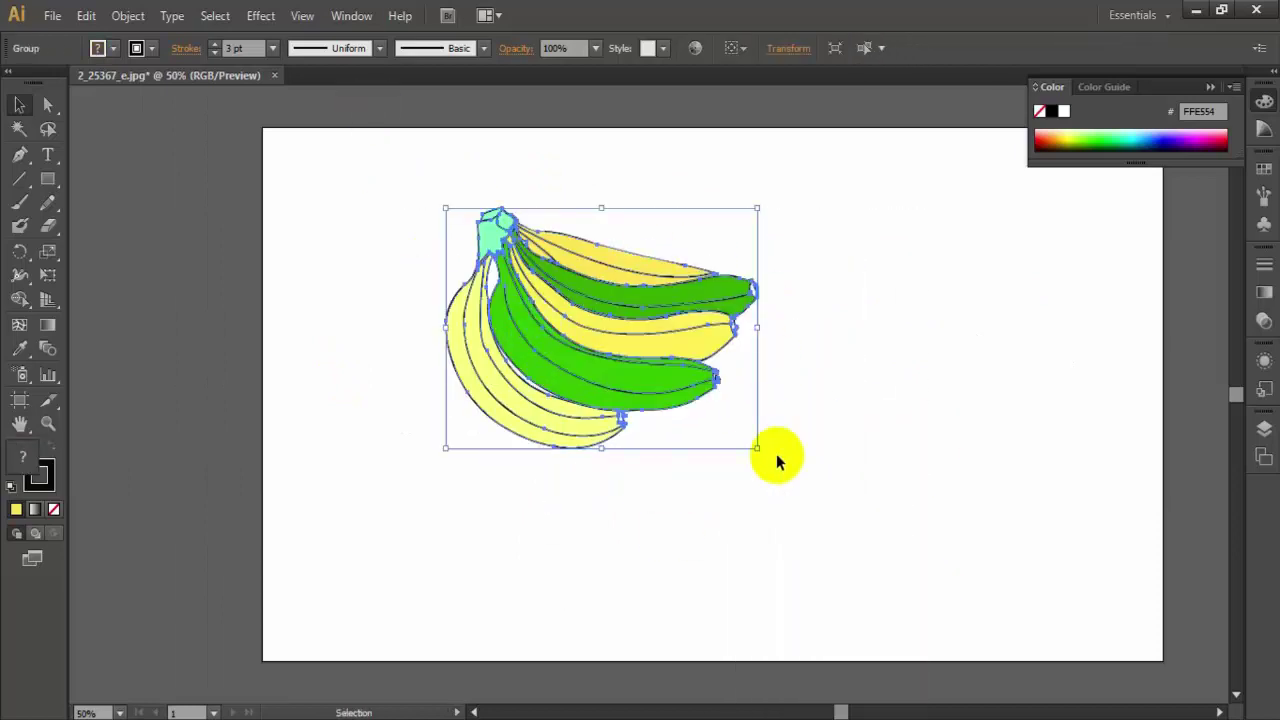
drag(757, 448, 1049, 614)
drag(849, 537, 943, 580)
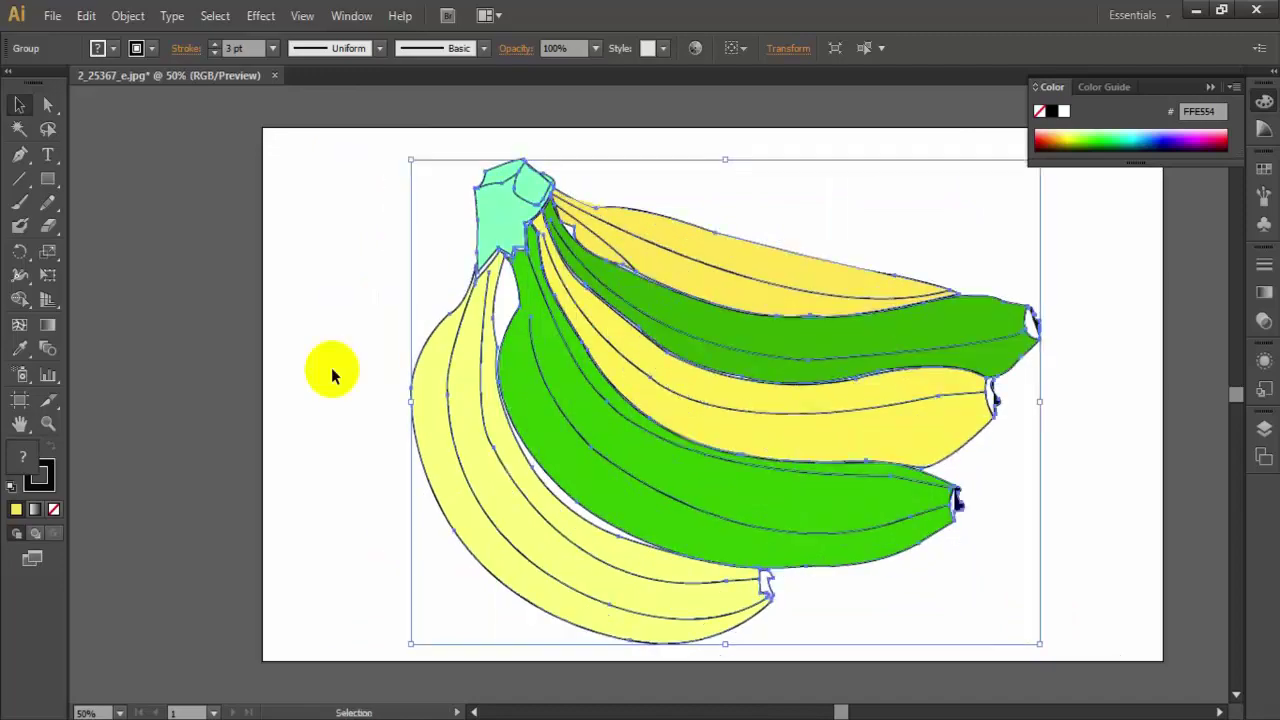
click(331, 367)
- Place the blurred blue-grey wallpaper image and send it to the back behind the bananas
key(alt+Tab)
drag(829, 443, 580, 355)
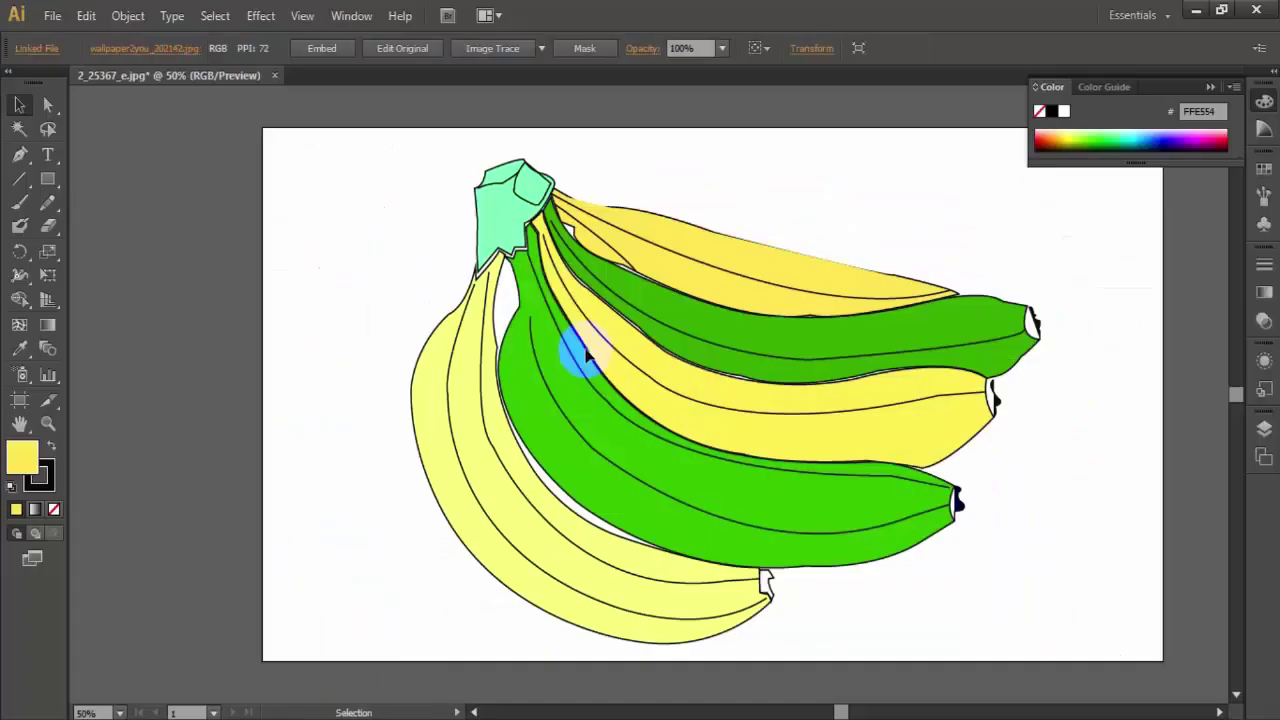
drag(808, 311, 660, 283)
right_click(724, 558)
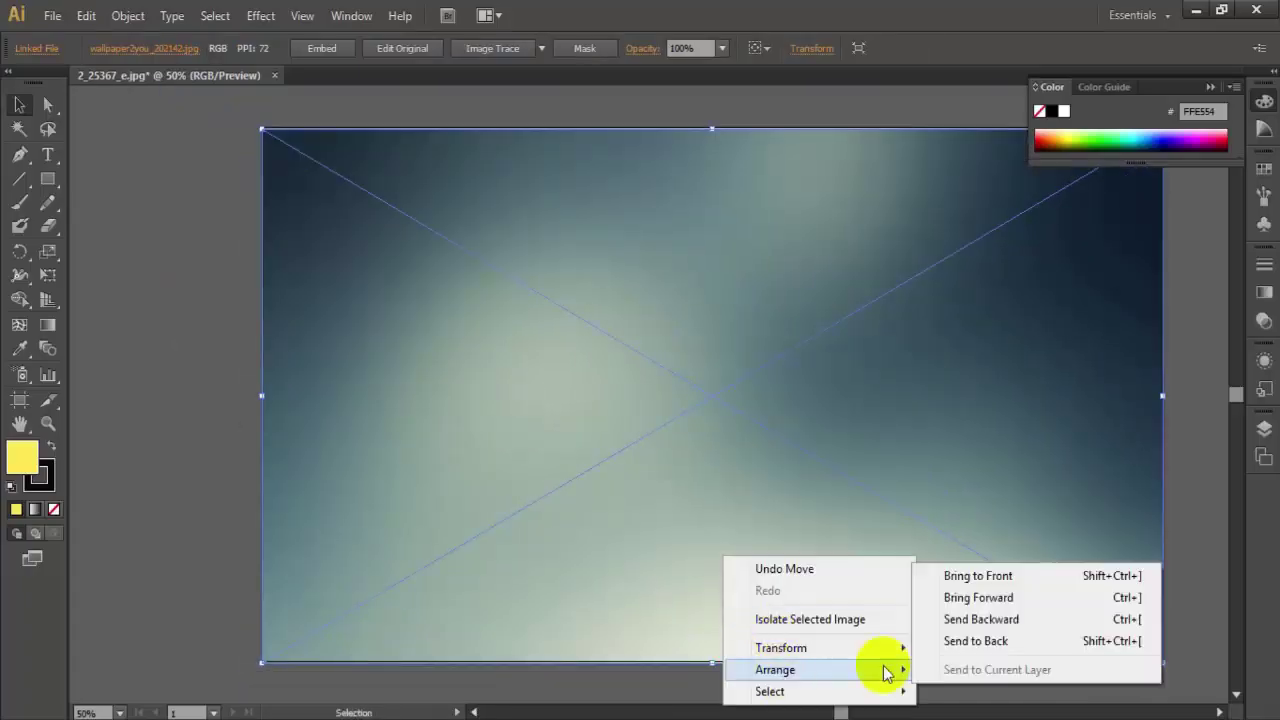
click(975, 641)
click(203, 510)
click(724, 150)
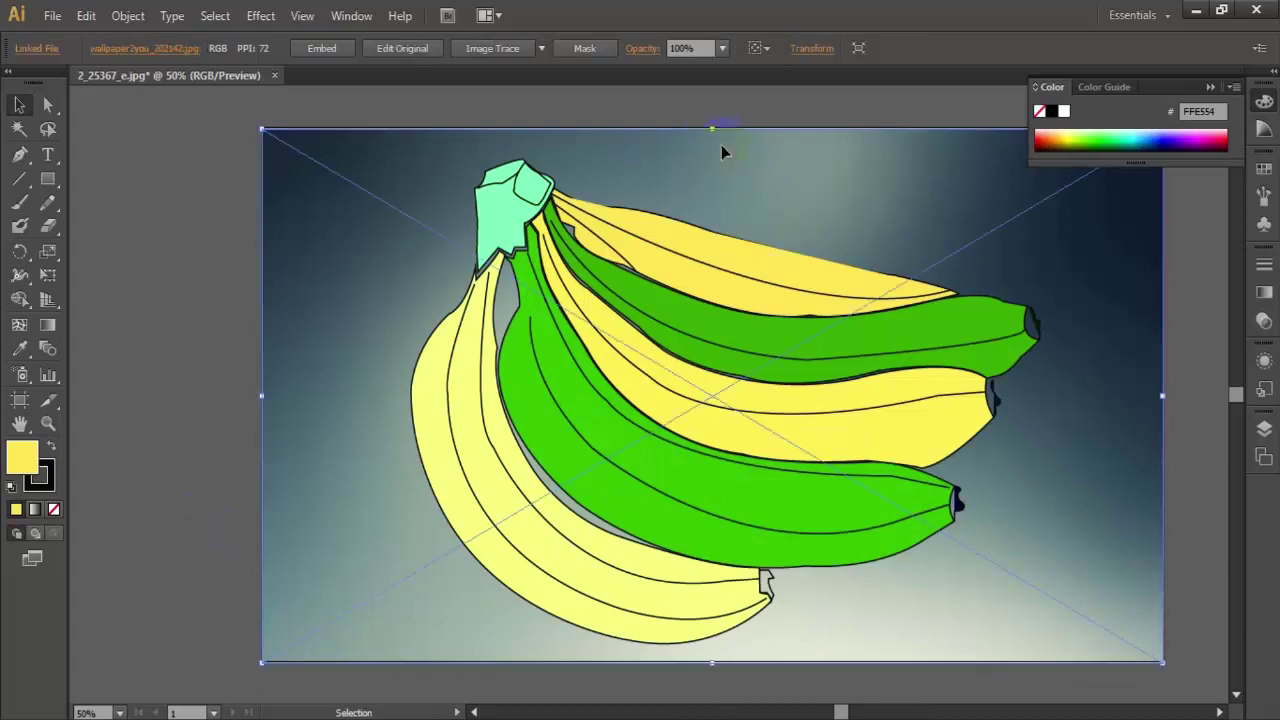
click(229, 362)
right_click(531, 294)
click(168, 377)
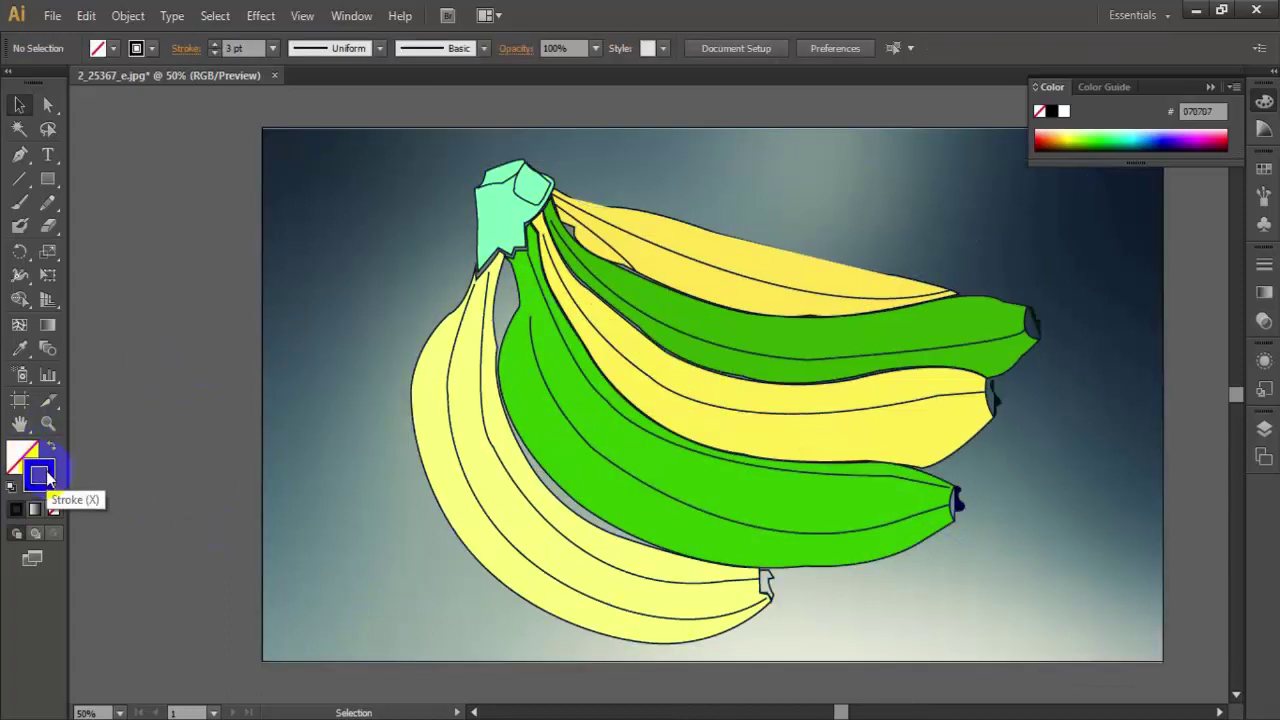
- Move the wallpaper image off the artboard to the right
click(714, 114)
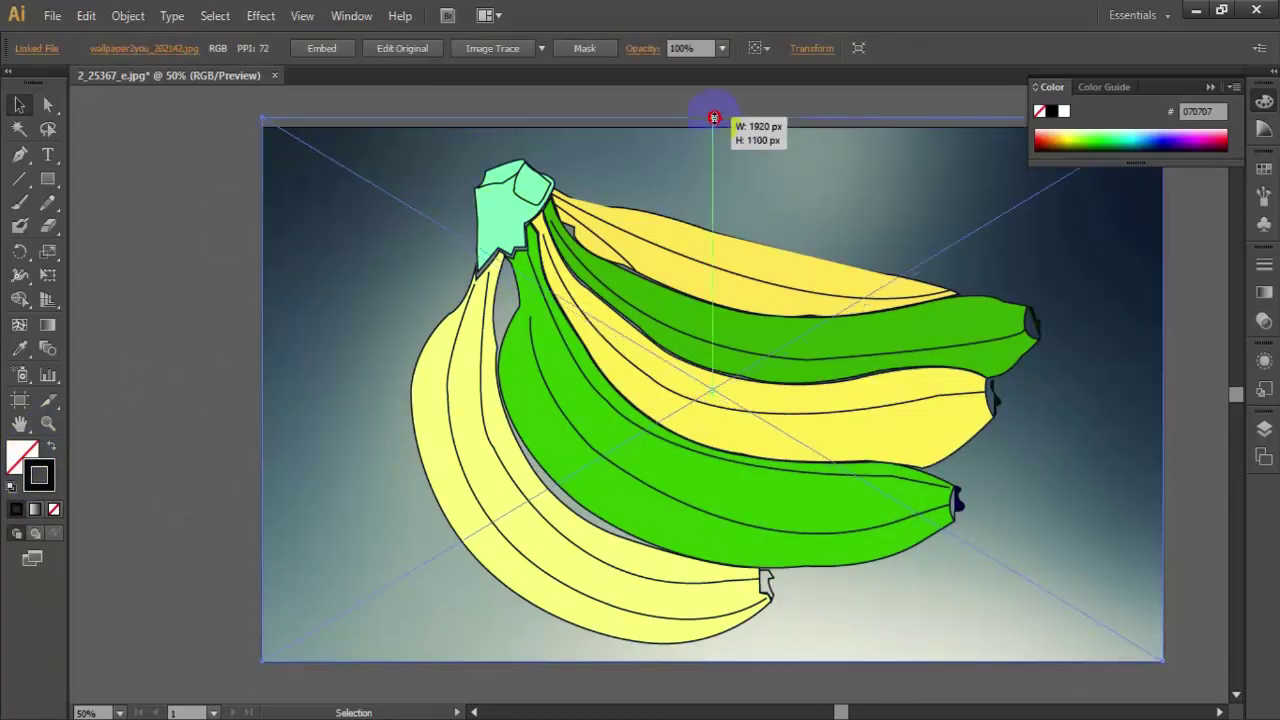
click(108, 263)
click(490, 190)
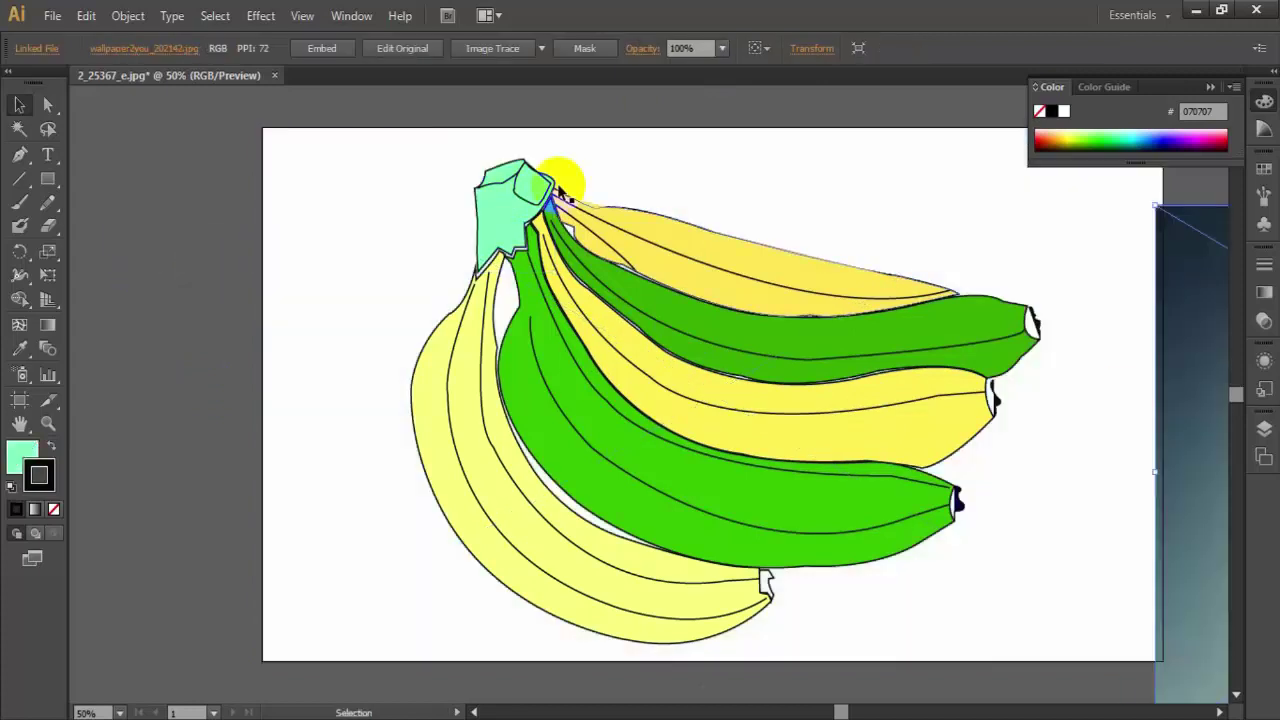
drag(560, 177, 1022, 652)
- Set the banana outline stroke weight to 5 pt
click(272, 48)
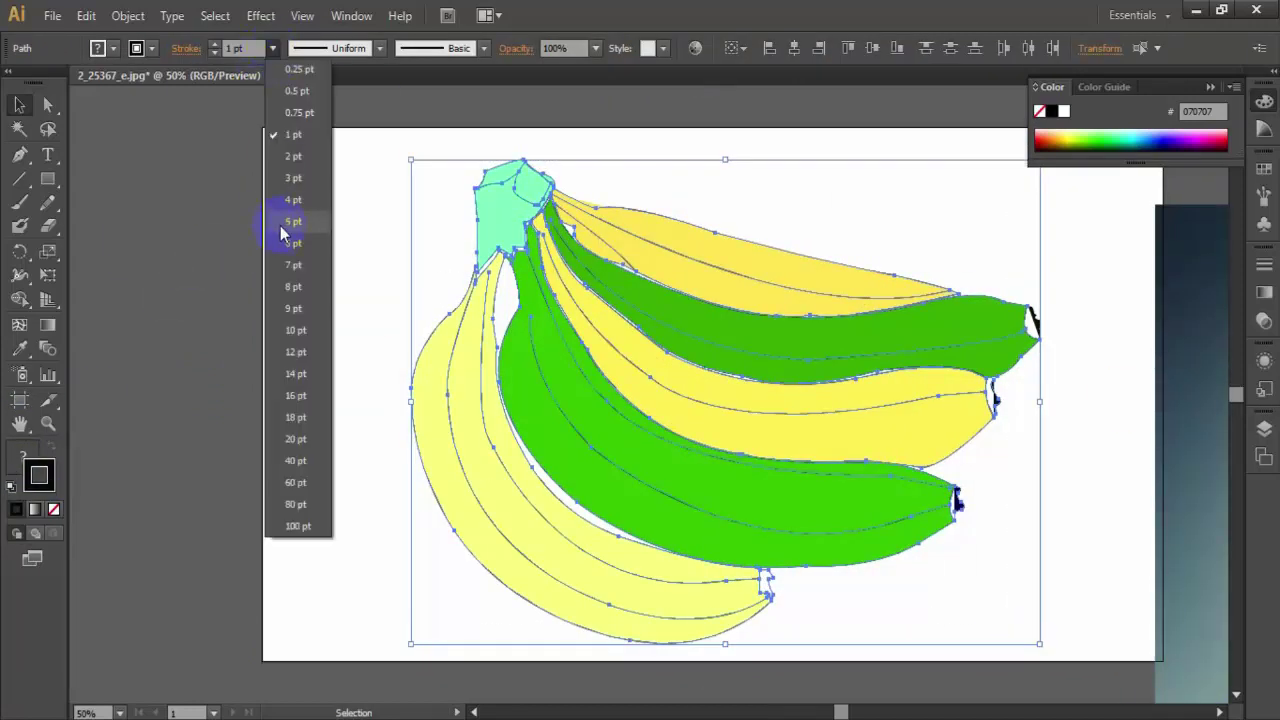
click(285, 196)
click(272, 48)
click(285, 219)
click(160, 258)
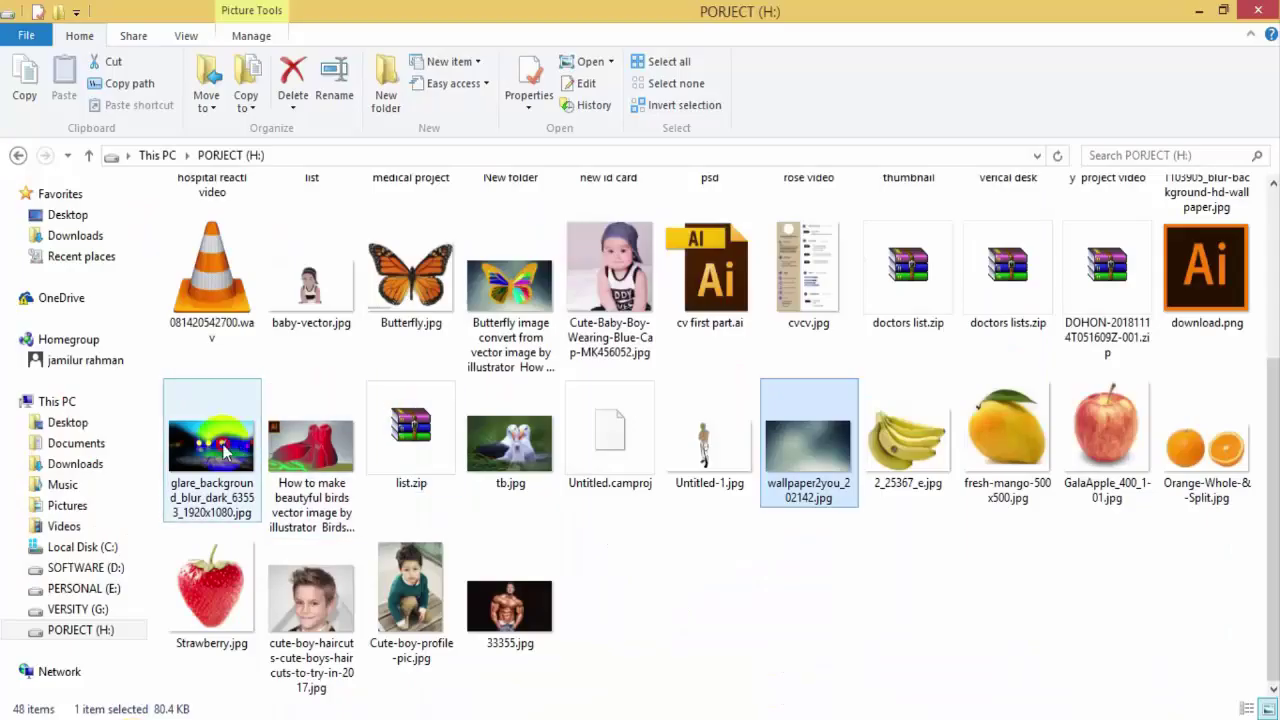
- Place the dark glare_background photo and fit it over the artboard
click(208, 440)
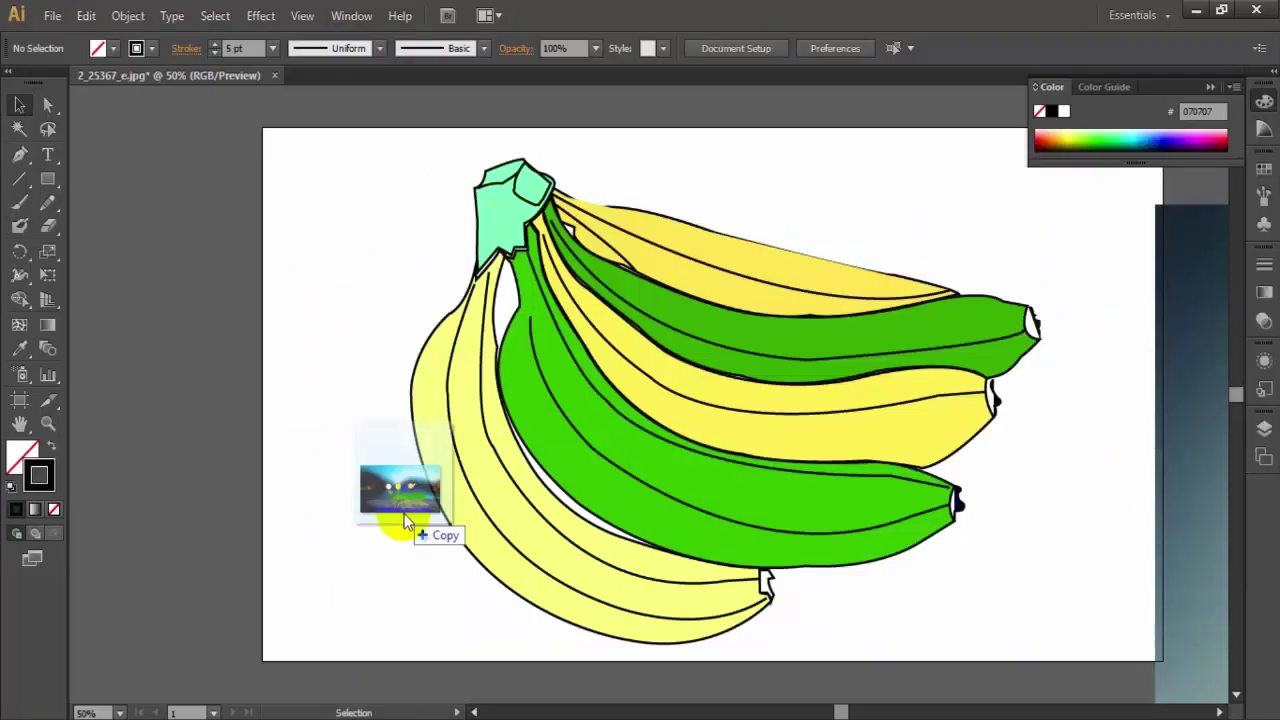
drag(208, 440, 400, 486)
drag(800, 251, 991, 135)
right_click(878, 442)
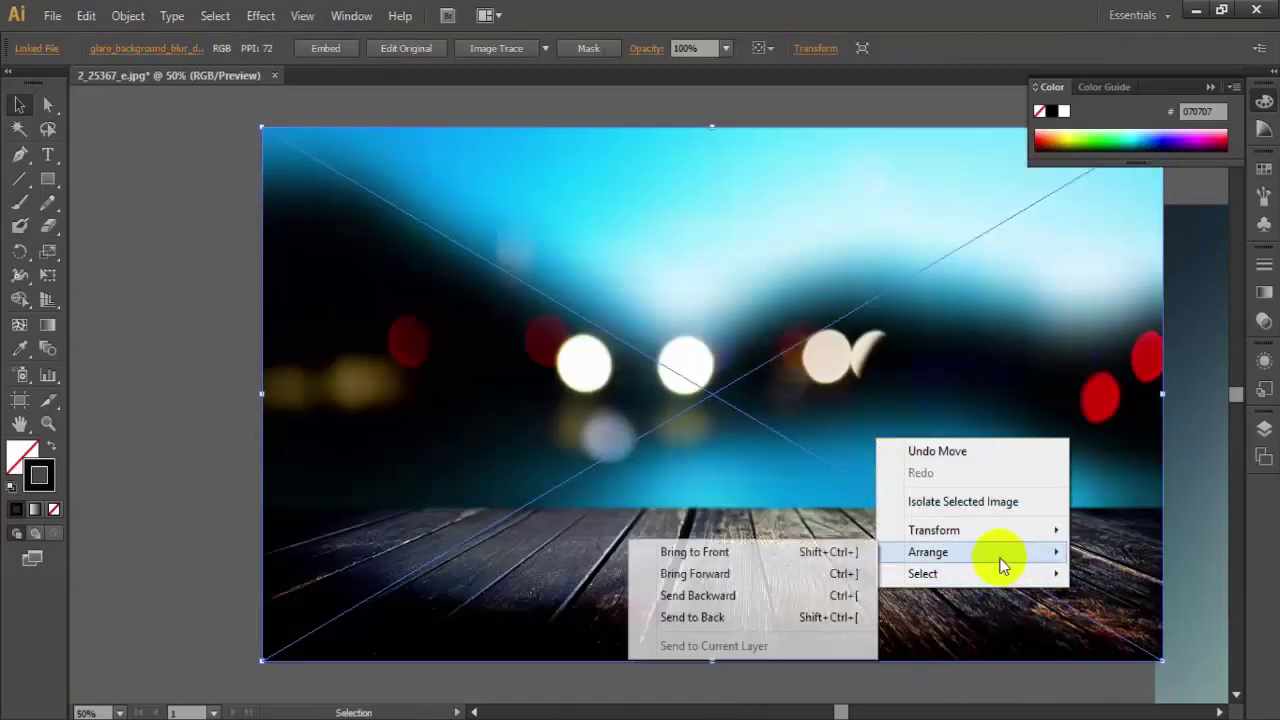
- Delete the glare photo and send a black-filled background rectangle behind the bananas
click(692, 617)
key(Delete)
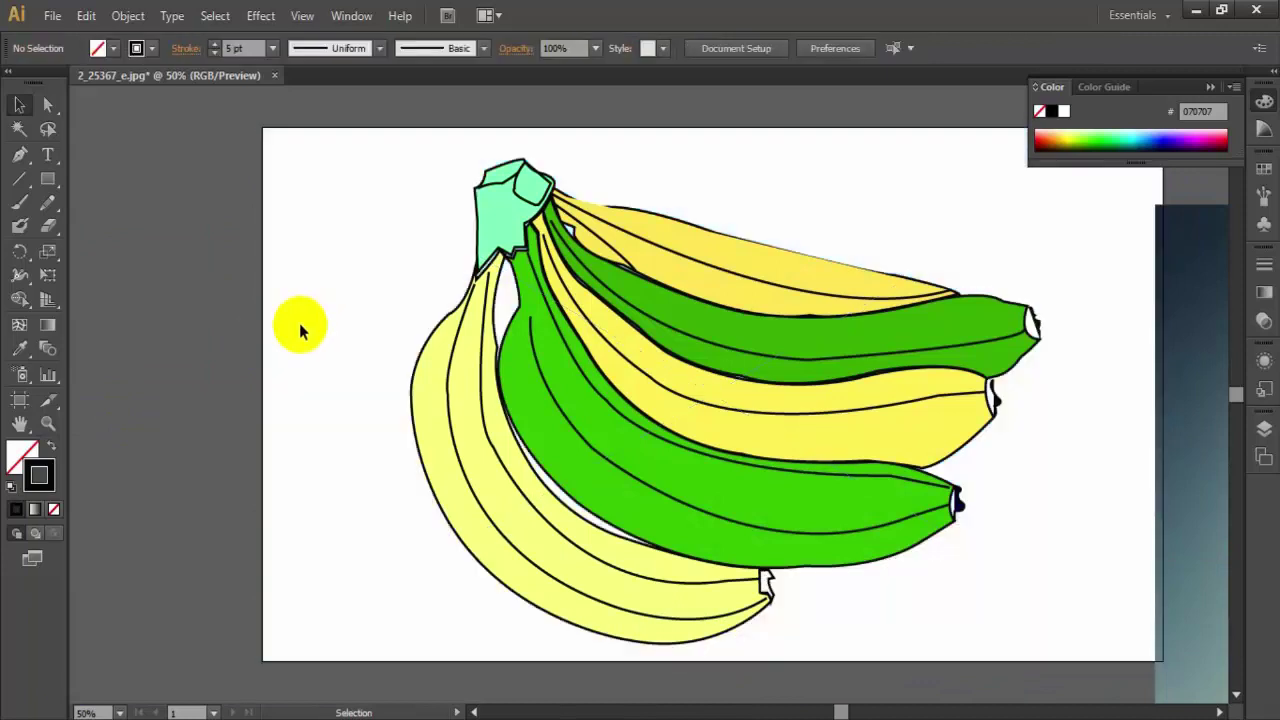
click(17, 457)
right_click(709, 457)
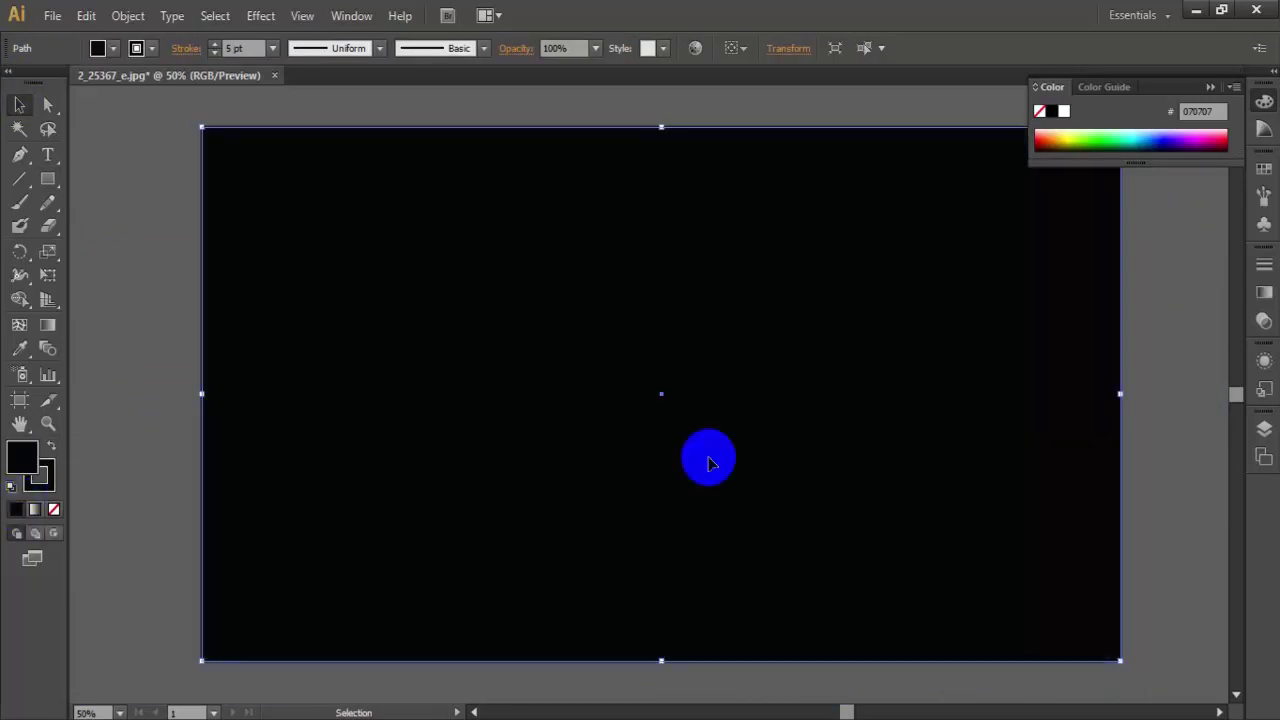
click(800, 450)
- Try pinkish-grey and green rectangle fills, aligning its right edge with the artboard
double_click(22, 457)
click(414, 297)
click(840, 250)
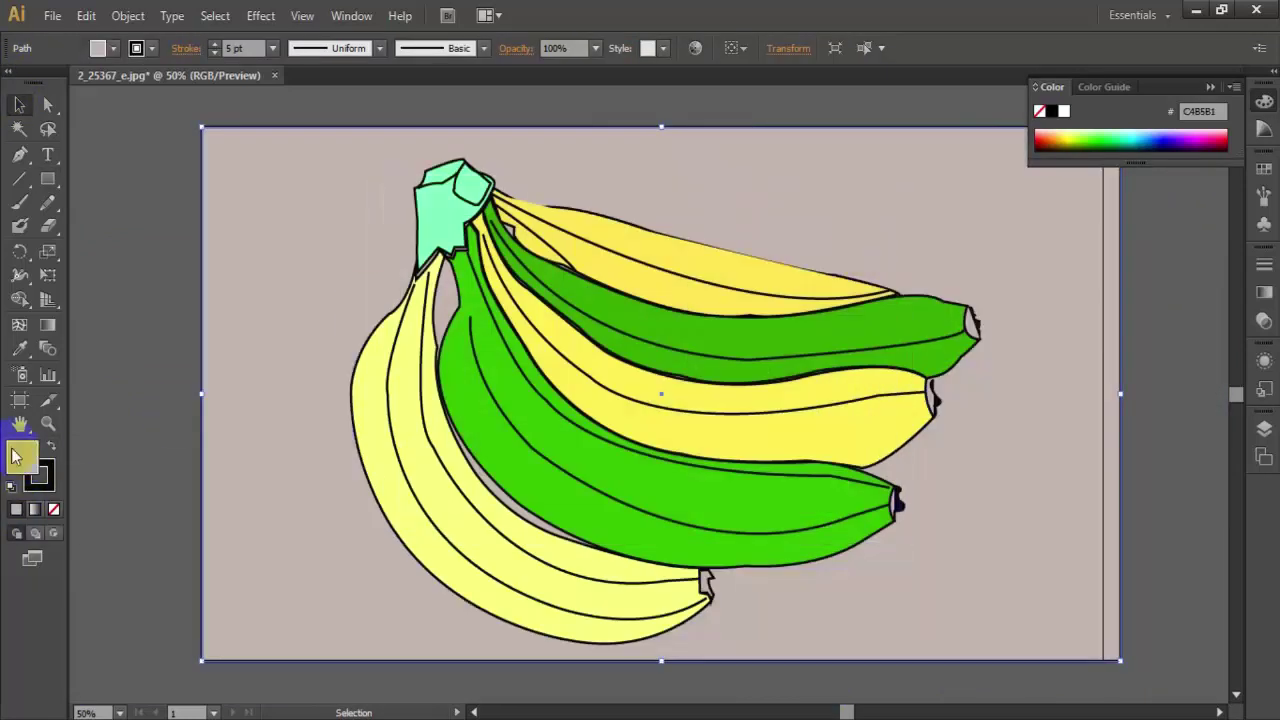
double_click(22, 457)
click(661, 390)
click(577, 343)
click(840, 250)
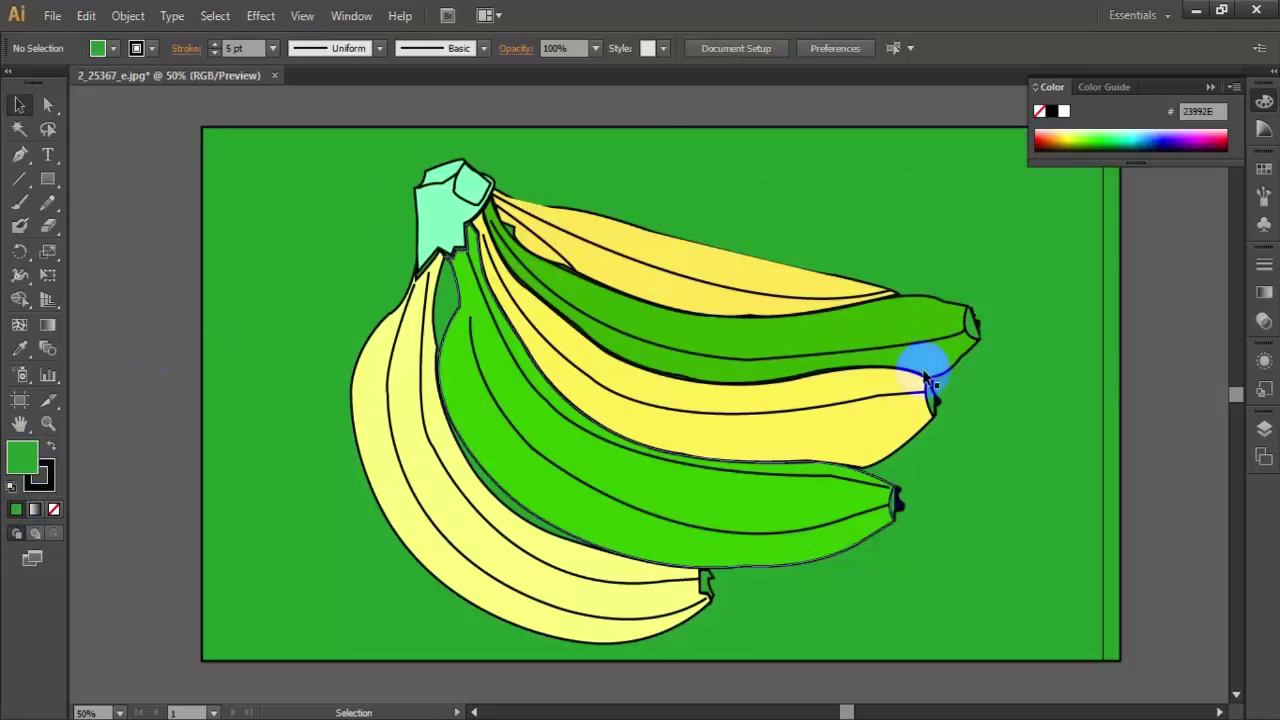
drag(1120, 394, 1102, 394)
- Try olive, then a pale yellow-green fill for the background rectangle
double_click(22, 457)
click(657, 437)
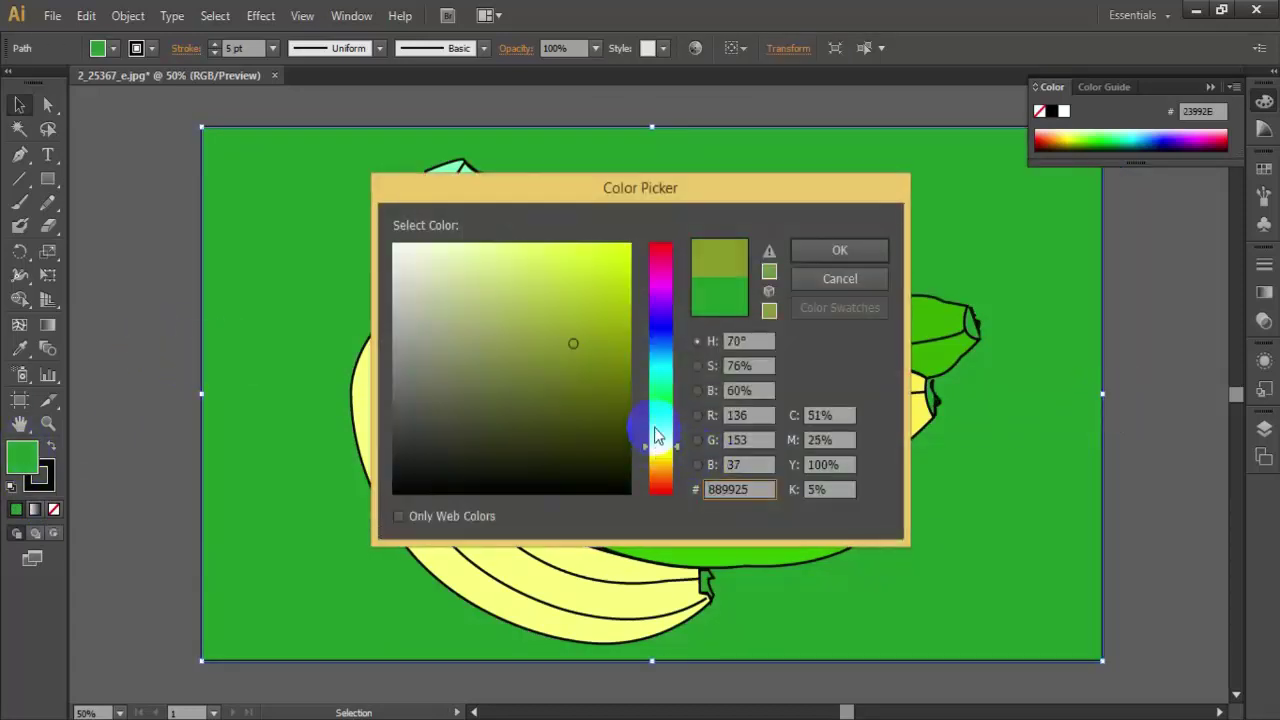
click(840, 250)
double_click(28, 460)
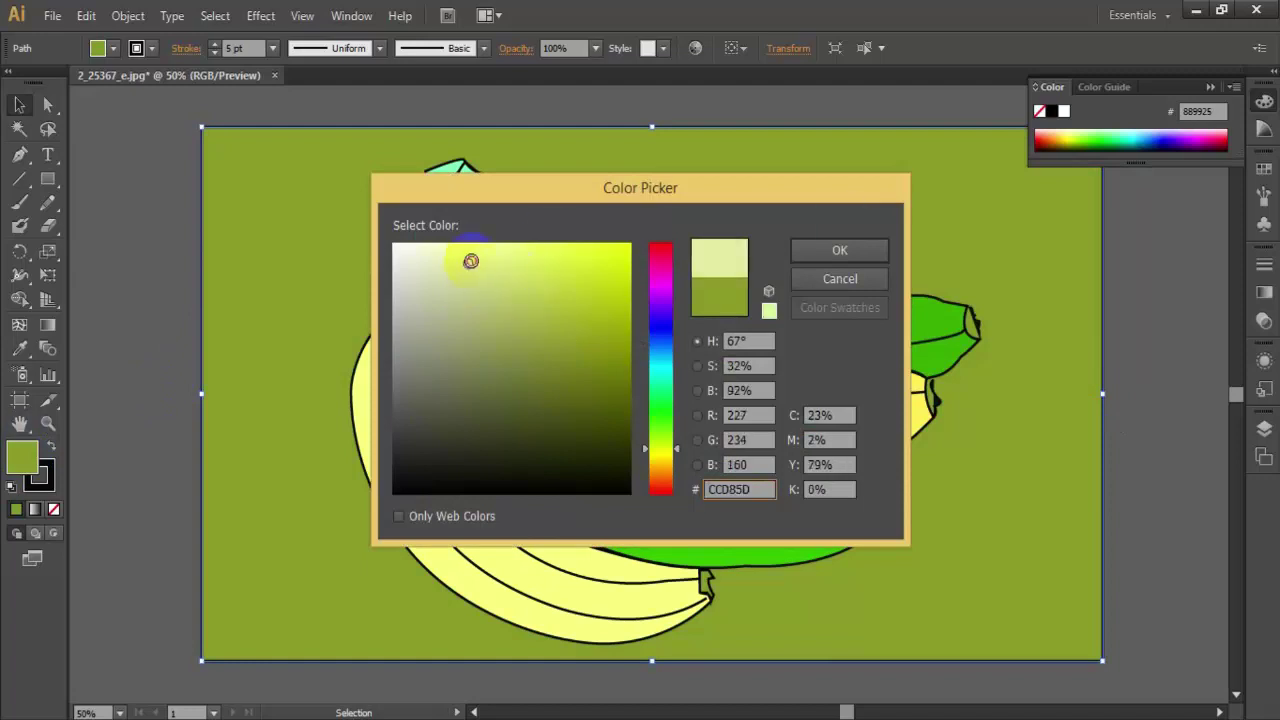
key(Return)
click(179, 320)
- Fill the background rectangle with a white-to-black linear gradient
click(251, 314)
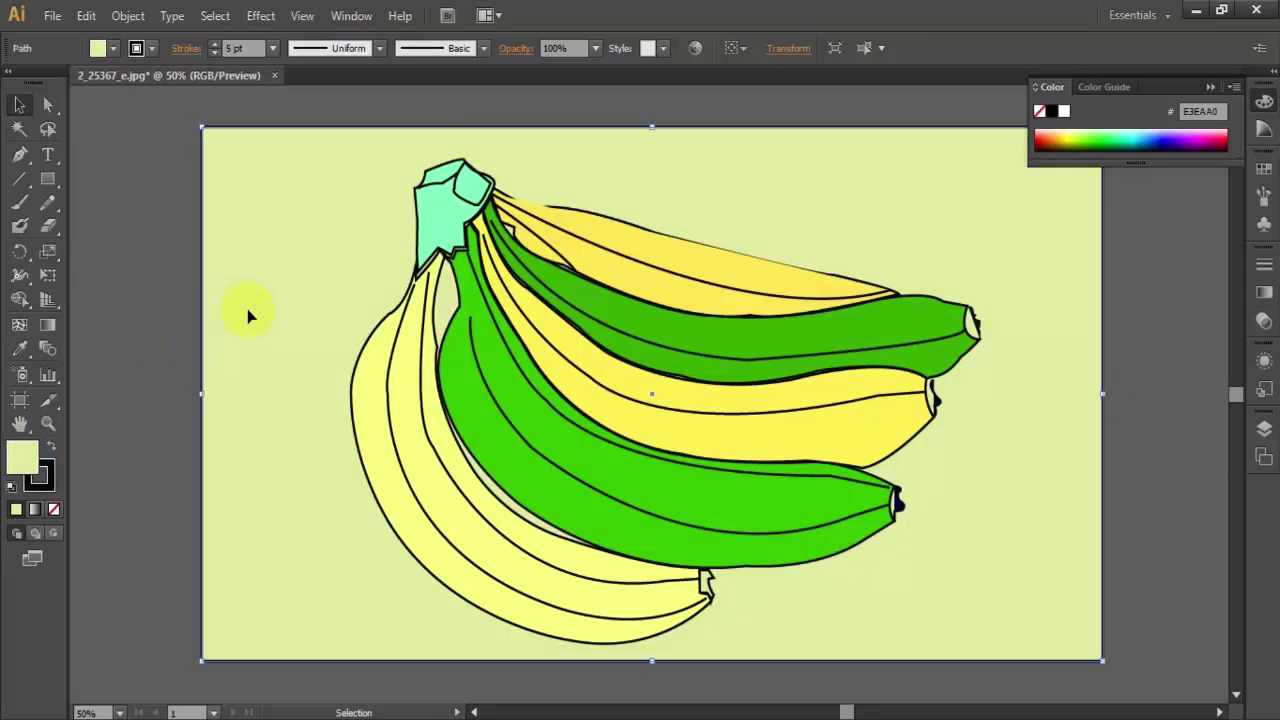
click(1265, 293)
click(1141, 392)
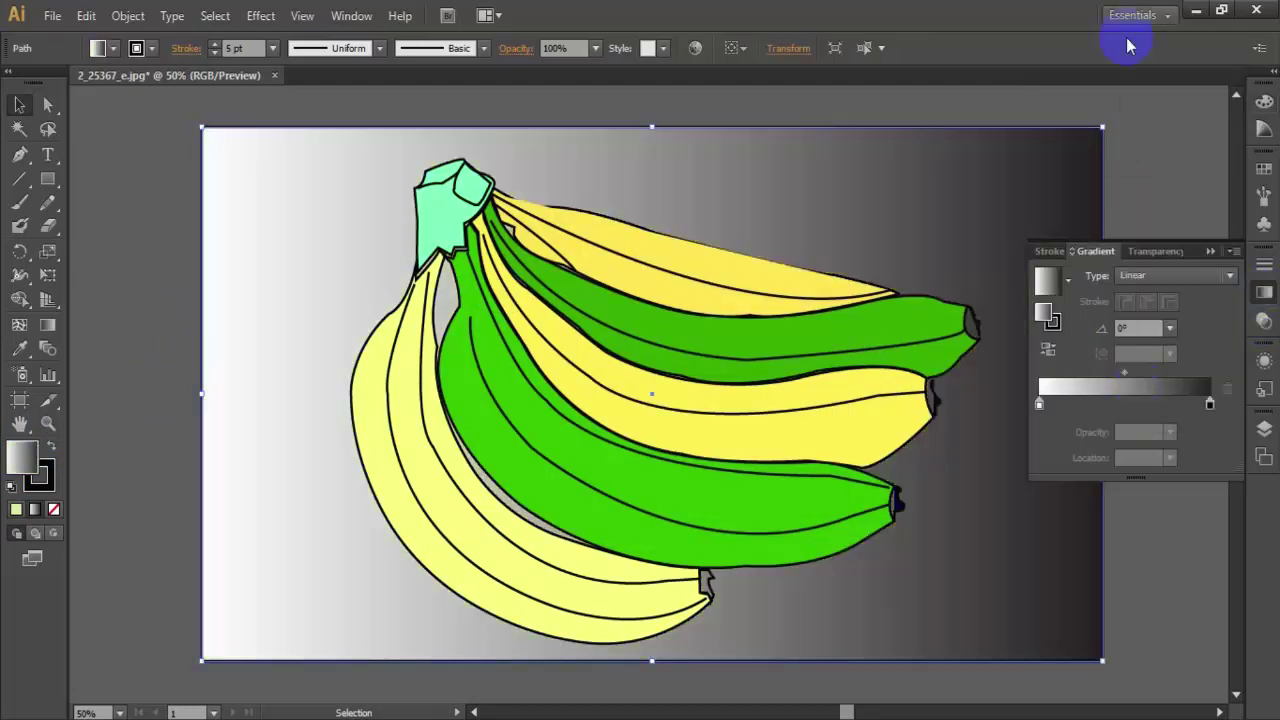
- Delete the gradient rectangle and give the banana outlines a linear gradient with a 57.65% grey stop
key(Delete)
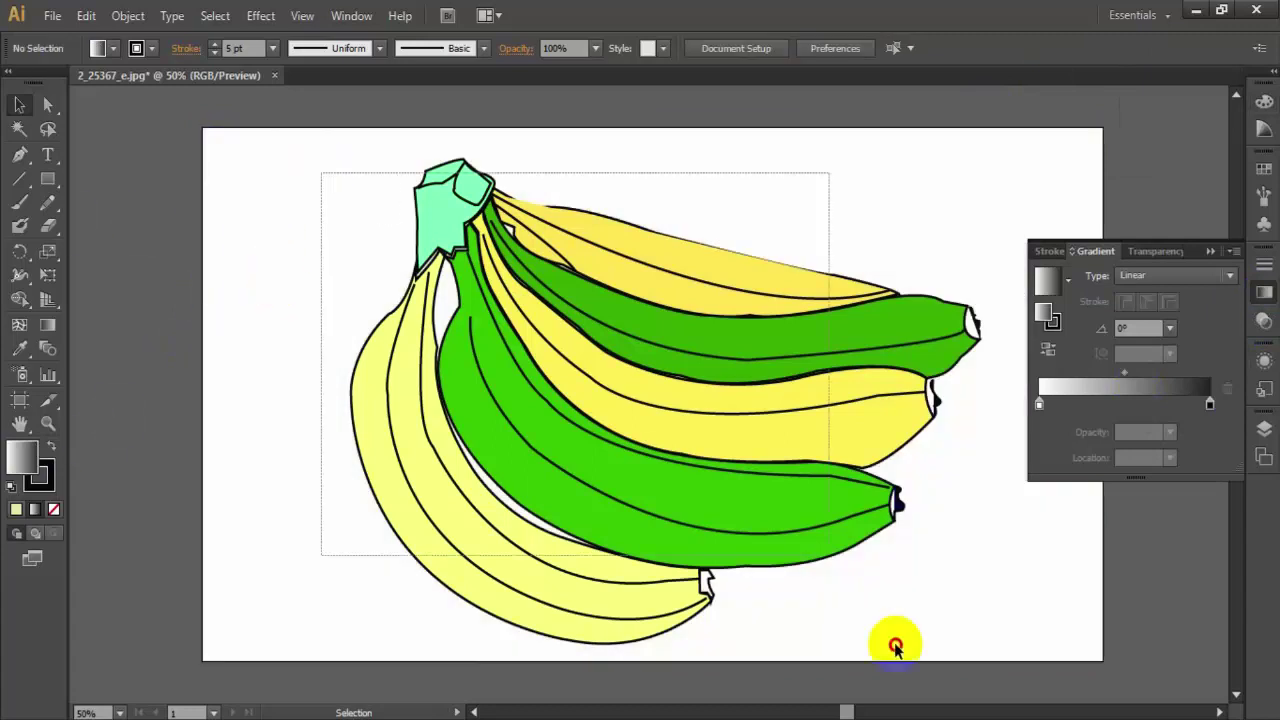
click(509, 477)
click(40, 475)
click(1135, 388)
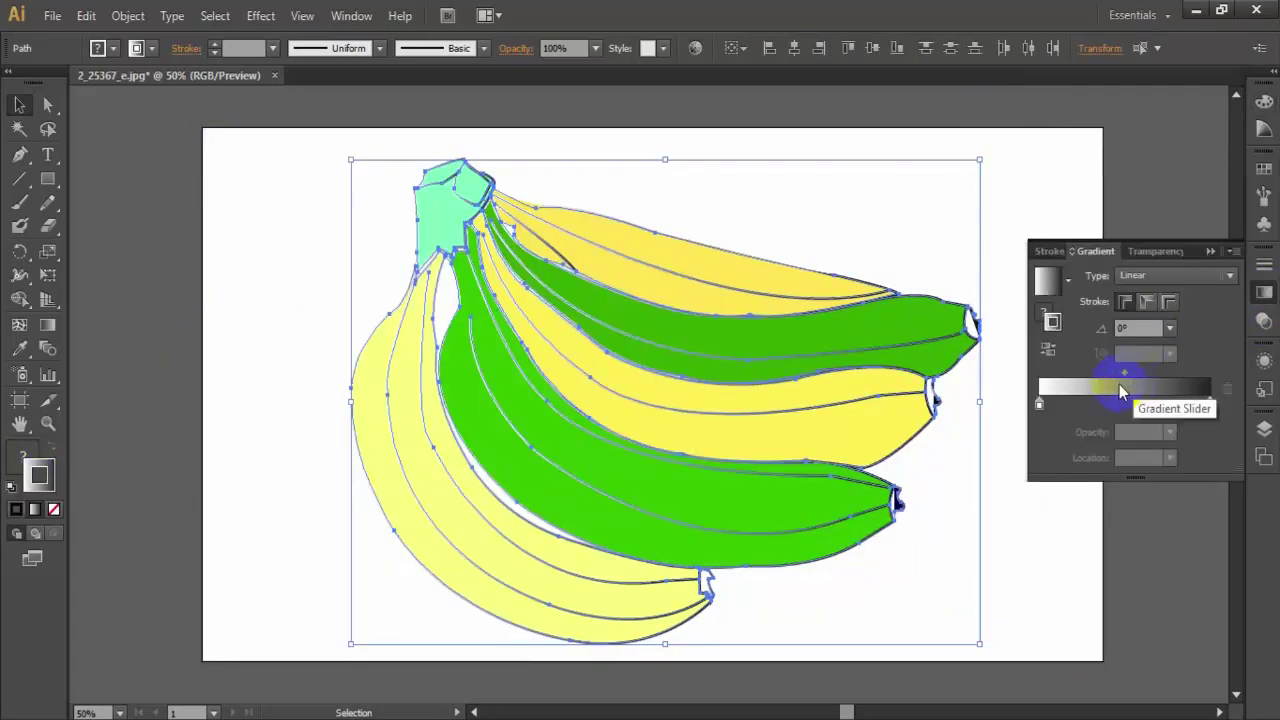
double_click(1039, 403)
drag(1058, 606, 1109, 605)
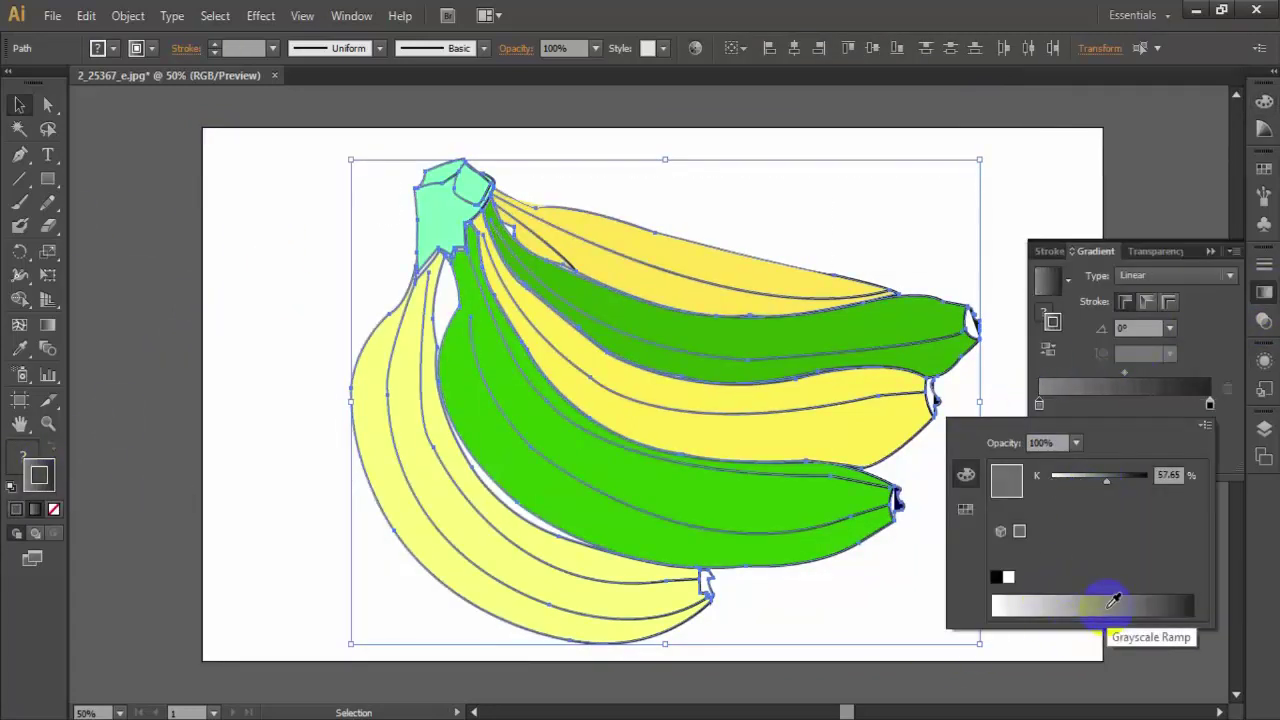
click(271, 351)
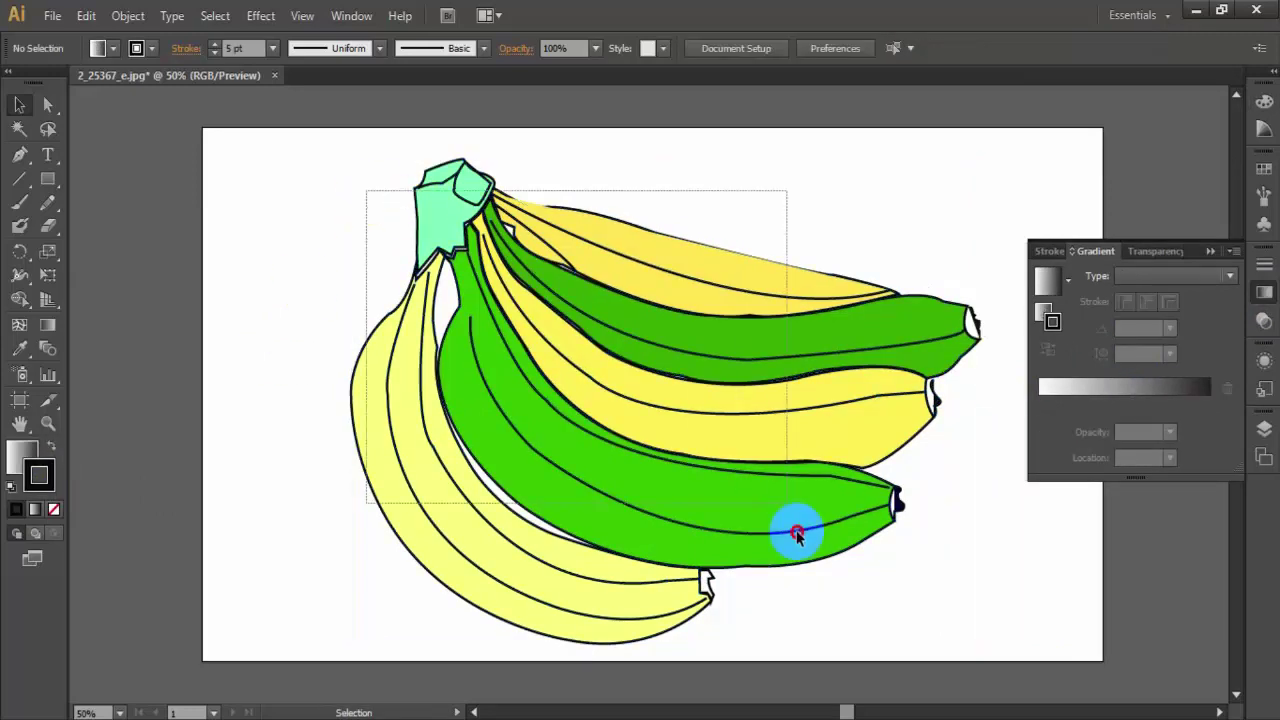
click(295, 226)
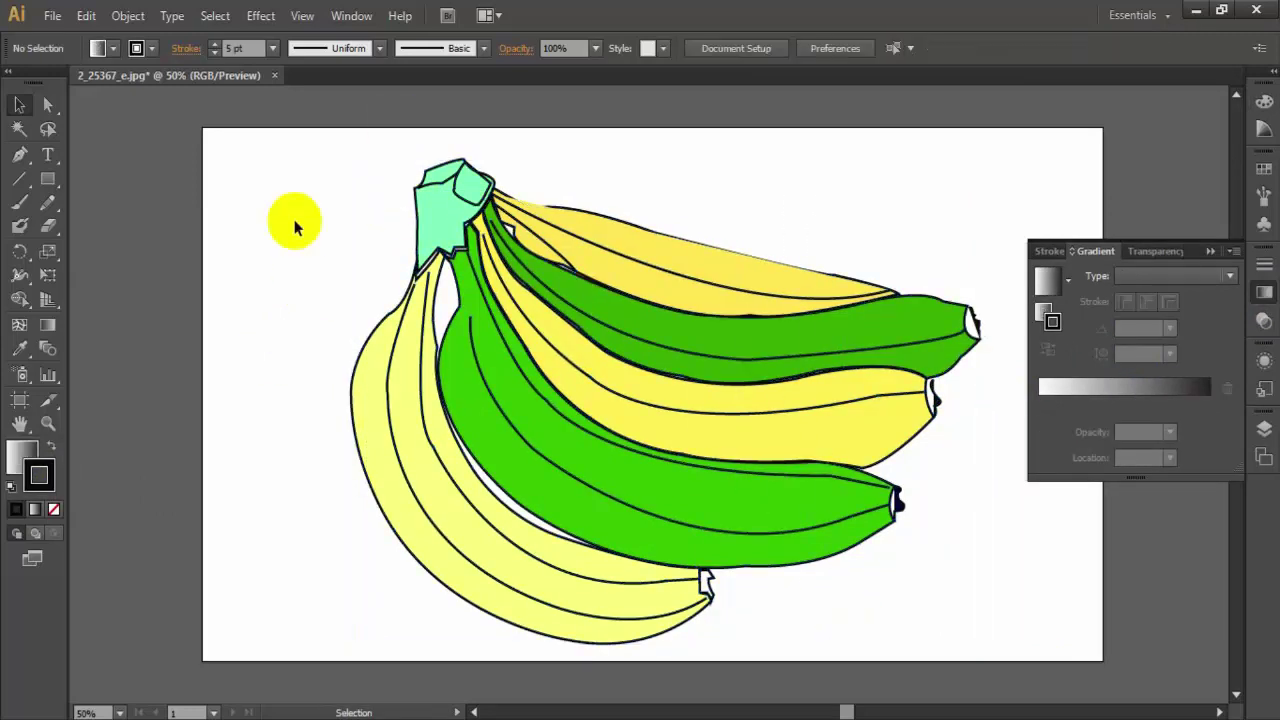
click(1212, 251)
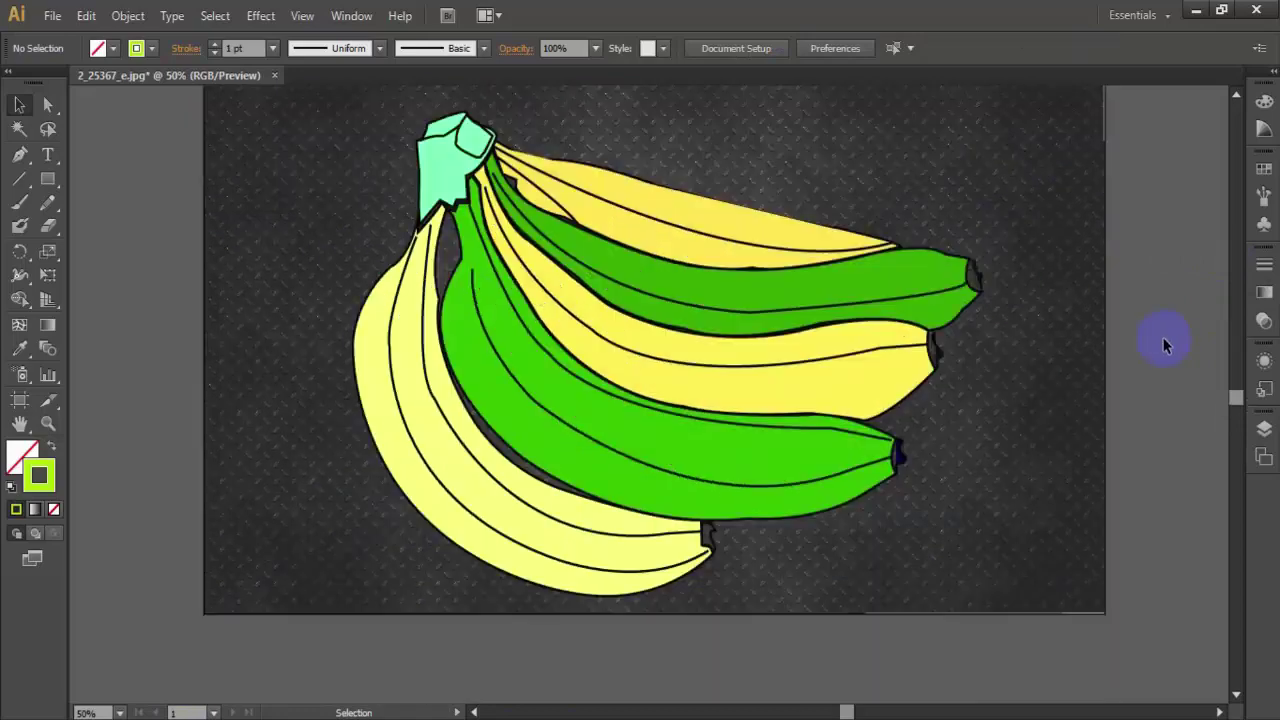
click(52, 15)
click(200, 260)
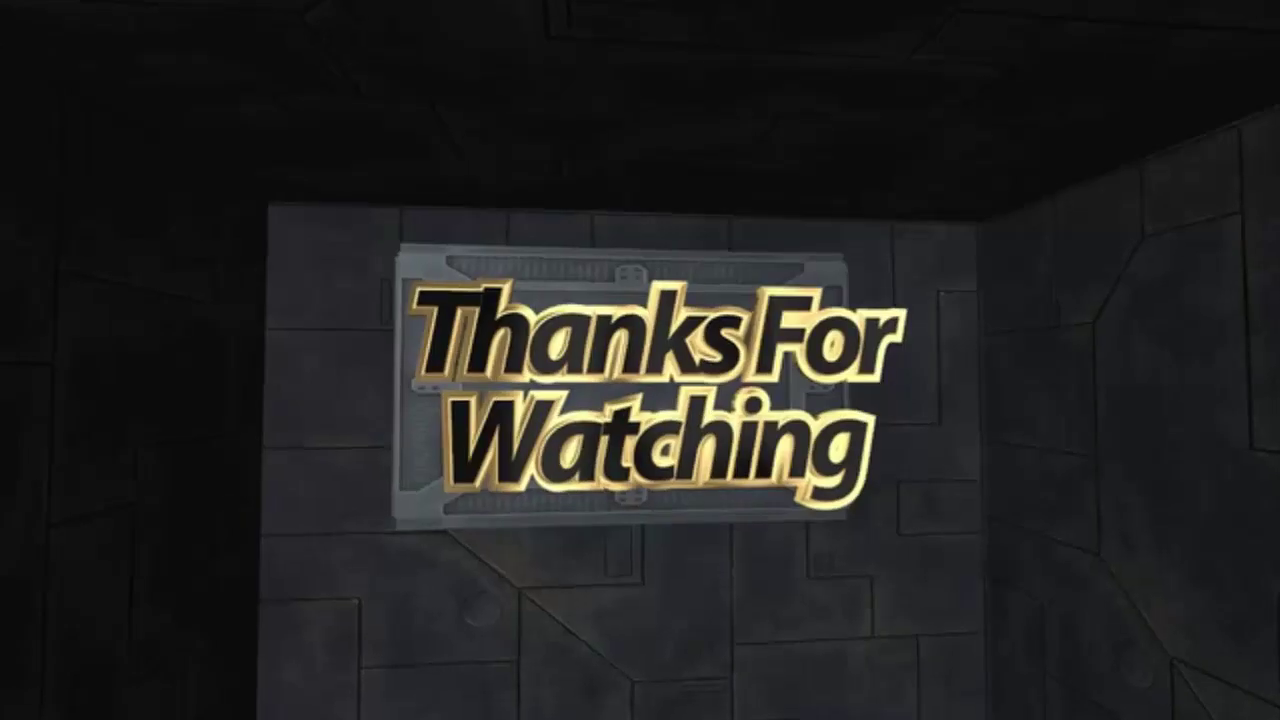